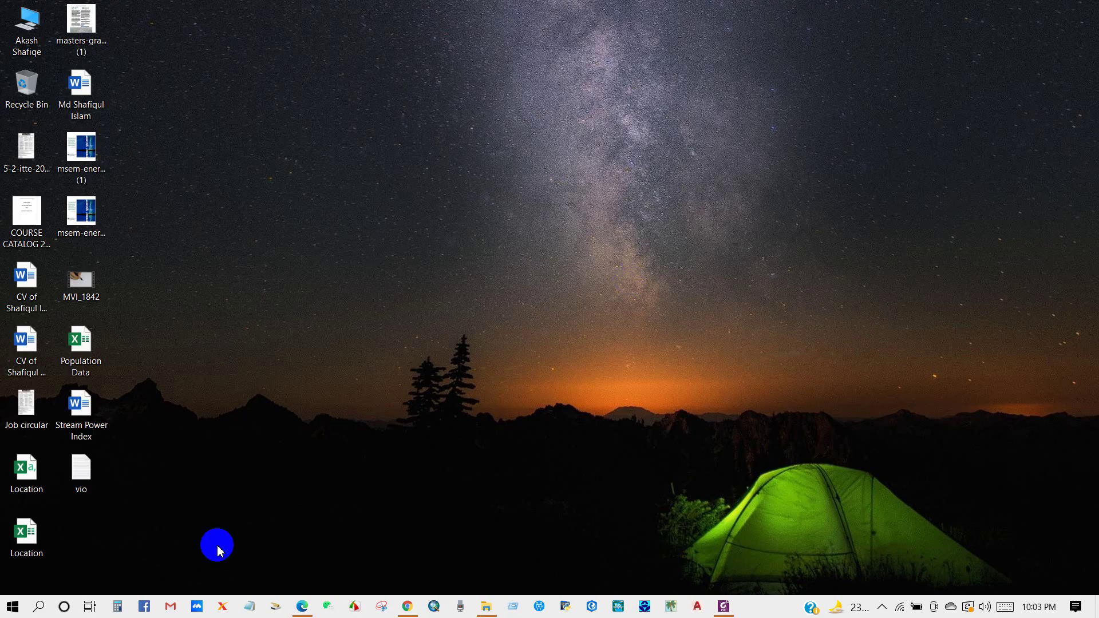
Launch Google Earth Pro from the system search
left_click(39, 607)
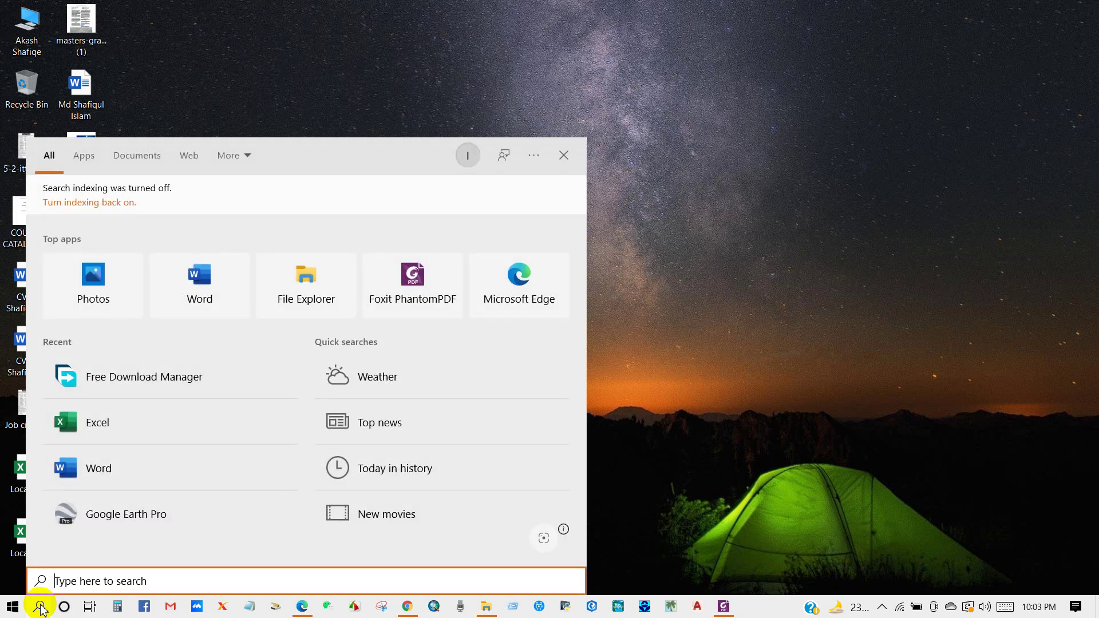
type("goo")
left_click(93, 273)
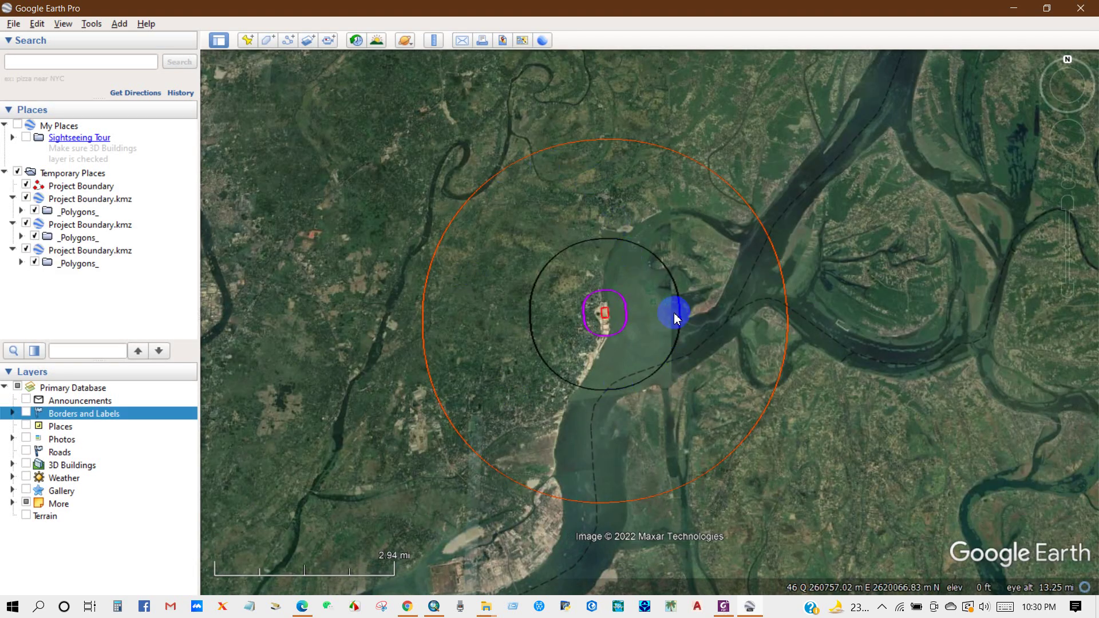
Examine the rings around the existing project boundary, and locate the open riverside plot just south of Meghna Fresh LPG
scroll(676, 318, "up", 5)
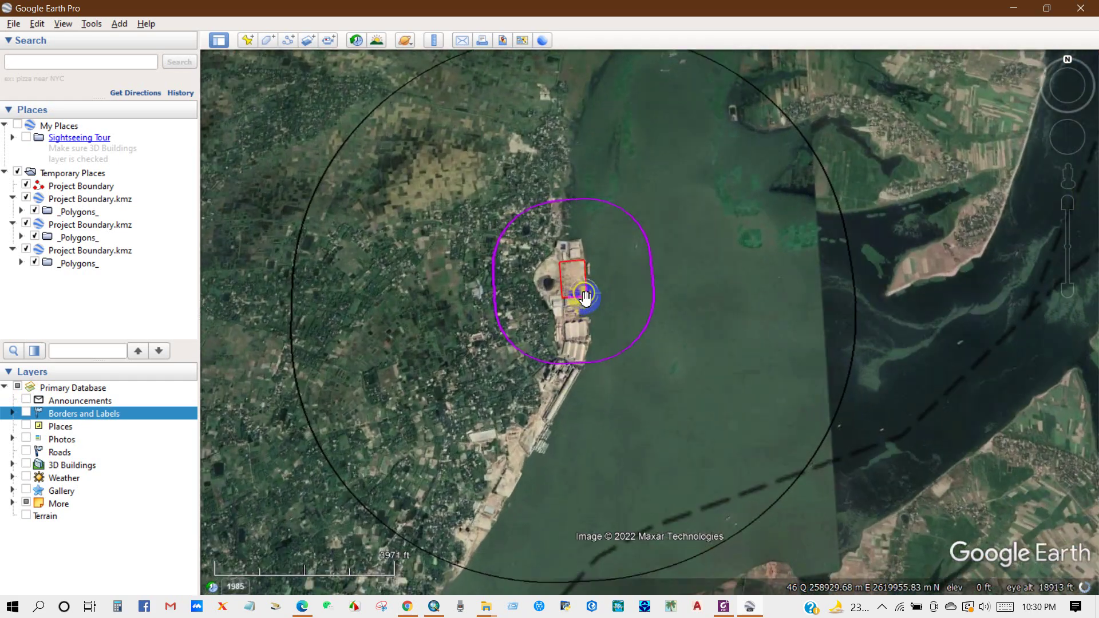
scroll(584, 296, "down", 5)
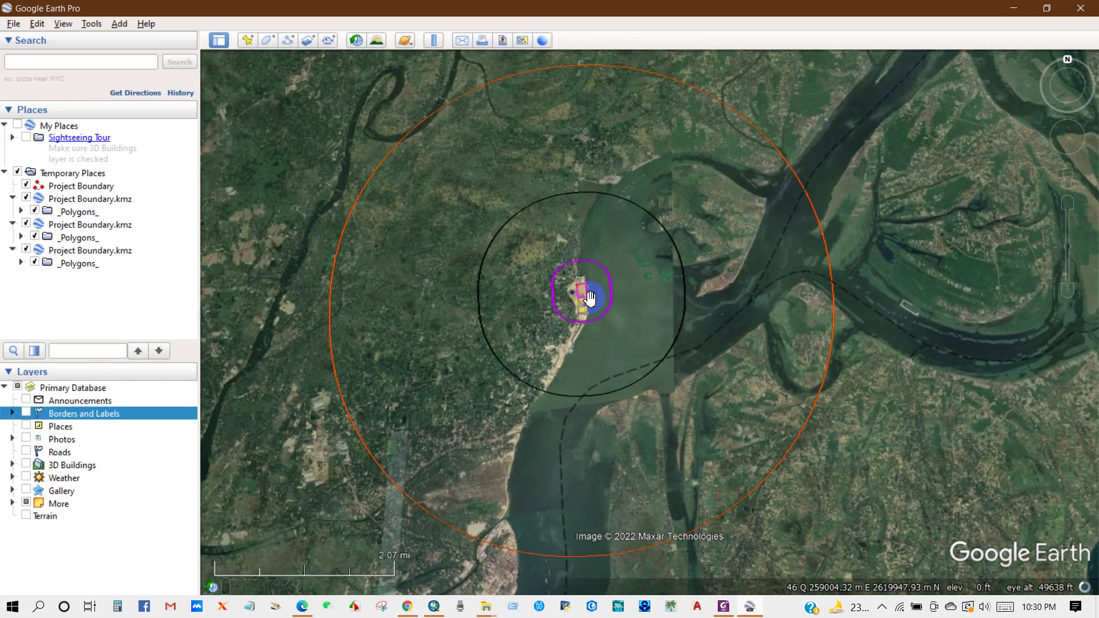
scroll(591, 303, "down", 1)
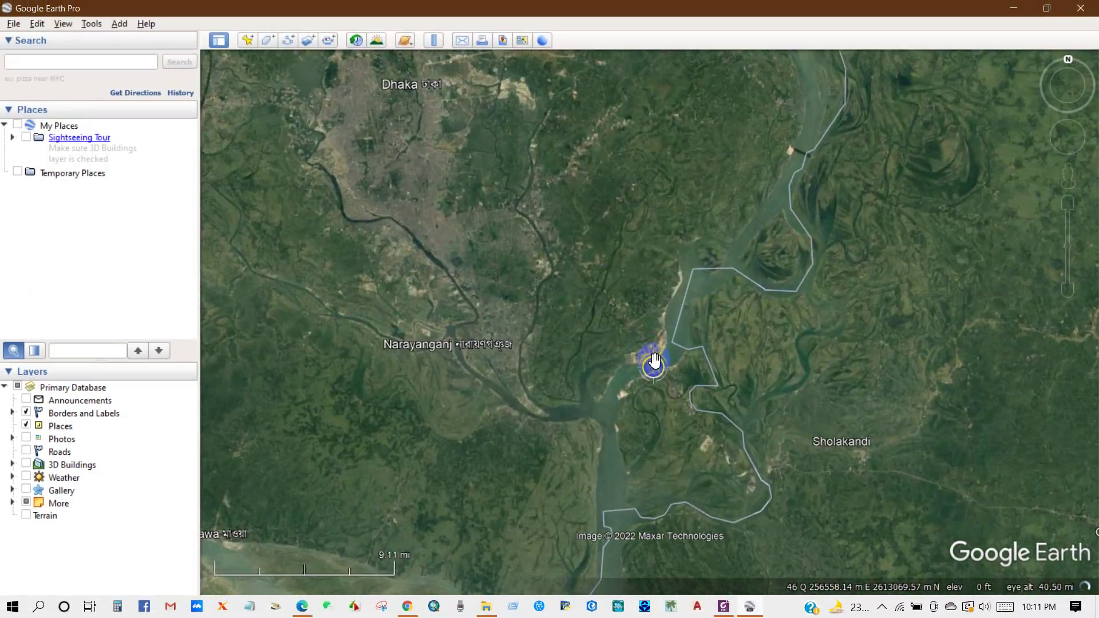
scroll(654, 359, "up", 6)
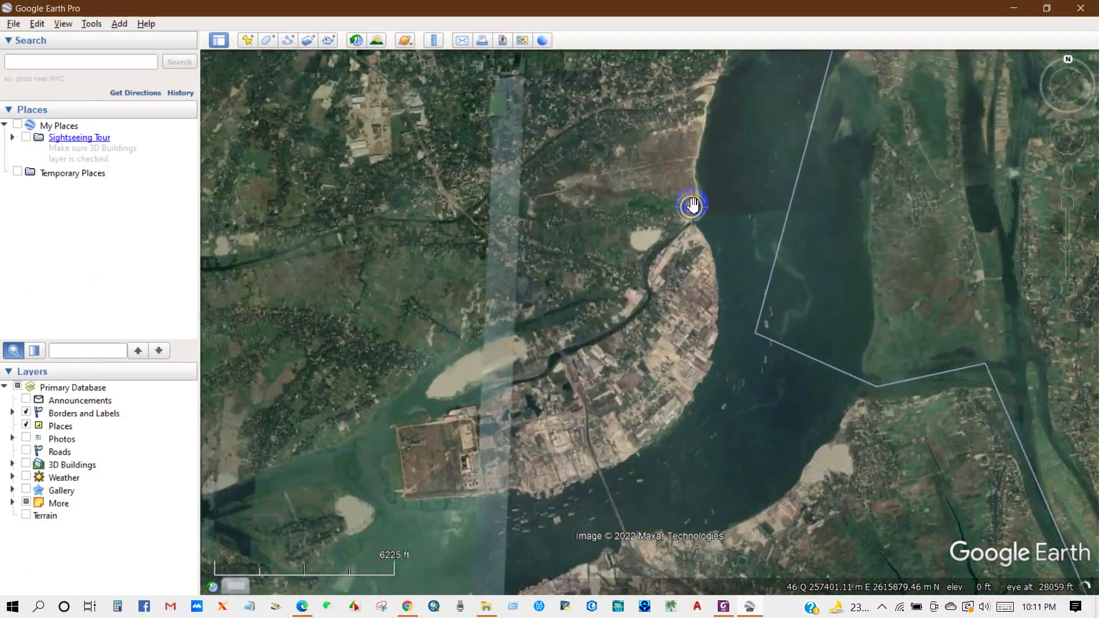
scroll(678, 311, "up", 8)
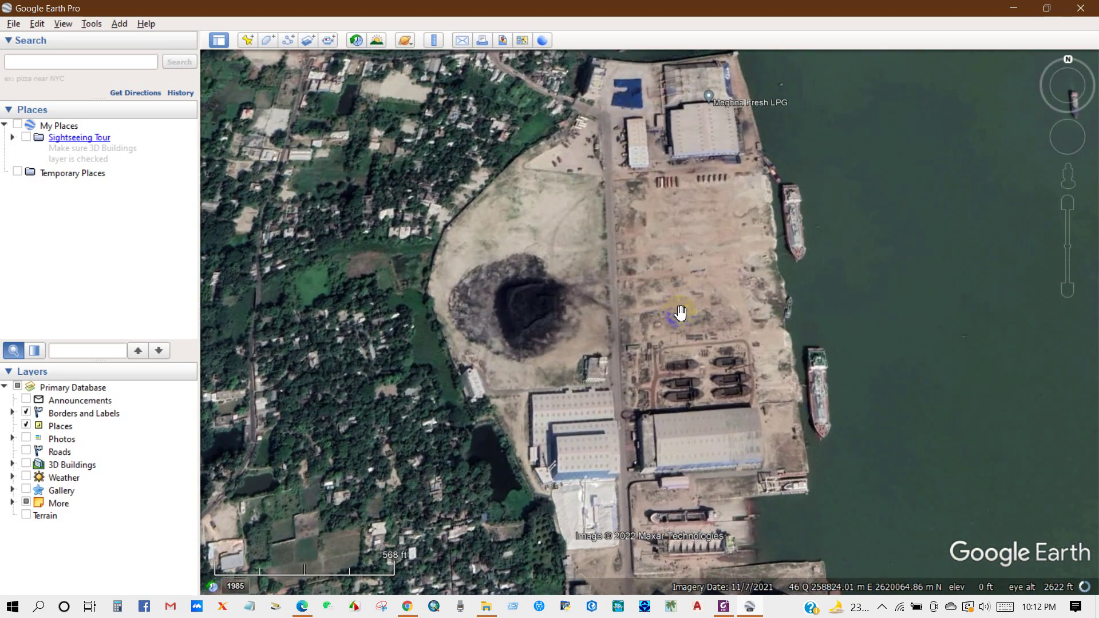
scroll(679, 312, "up", 2)
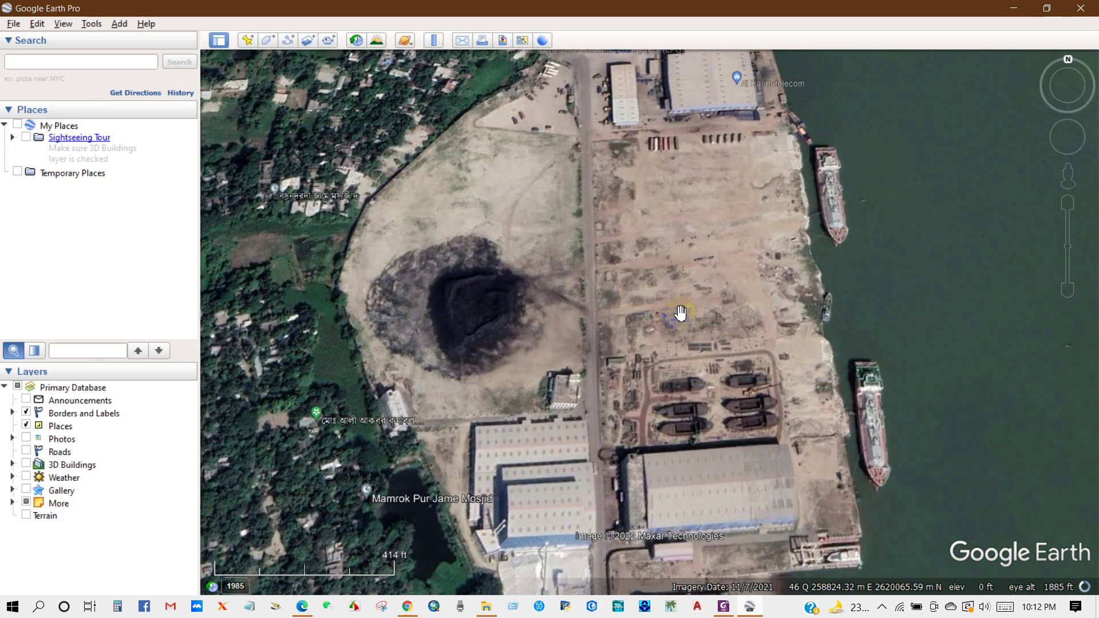
scroll(680, 313, "down", 2)
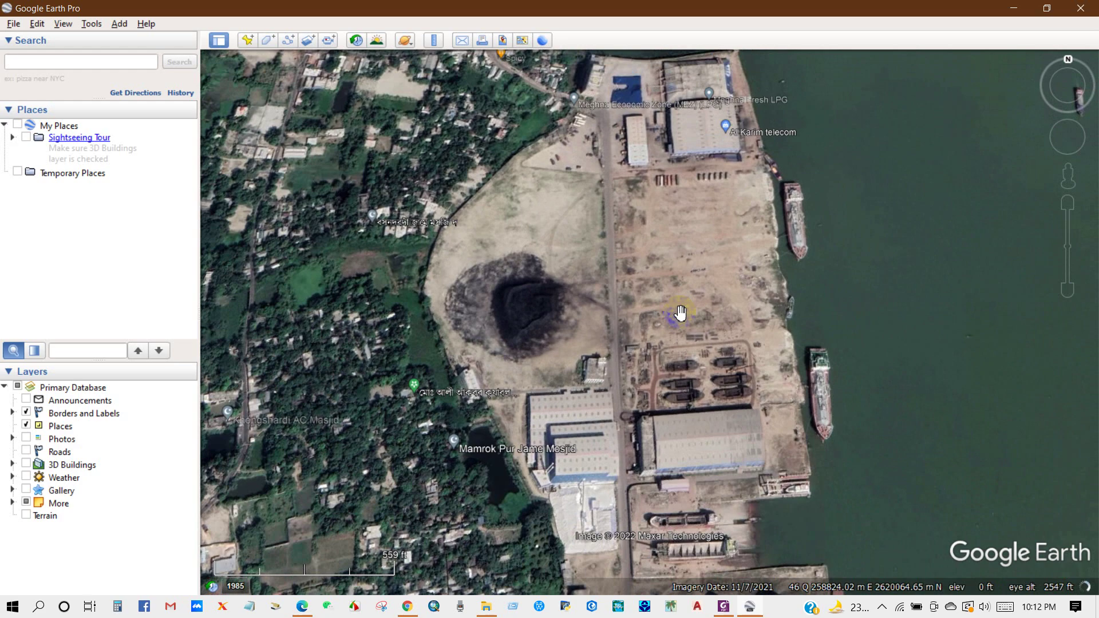
left_click_drag(680, 313, 679, 355)
scroll(687, 347, "down", 5)
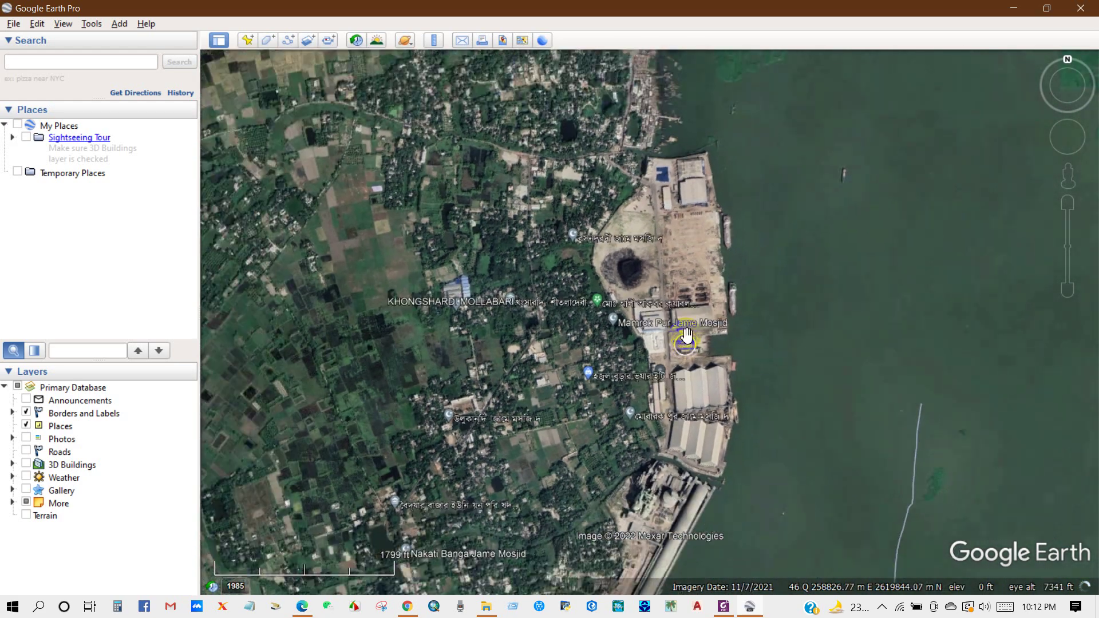
scroll(676, 375, "up", 5)
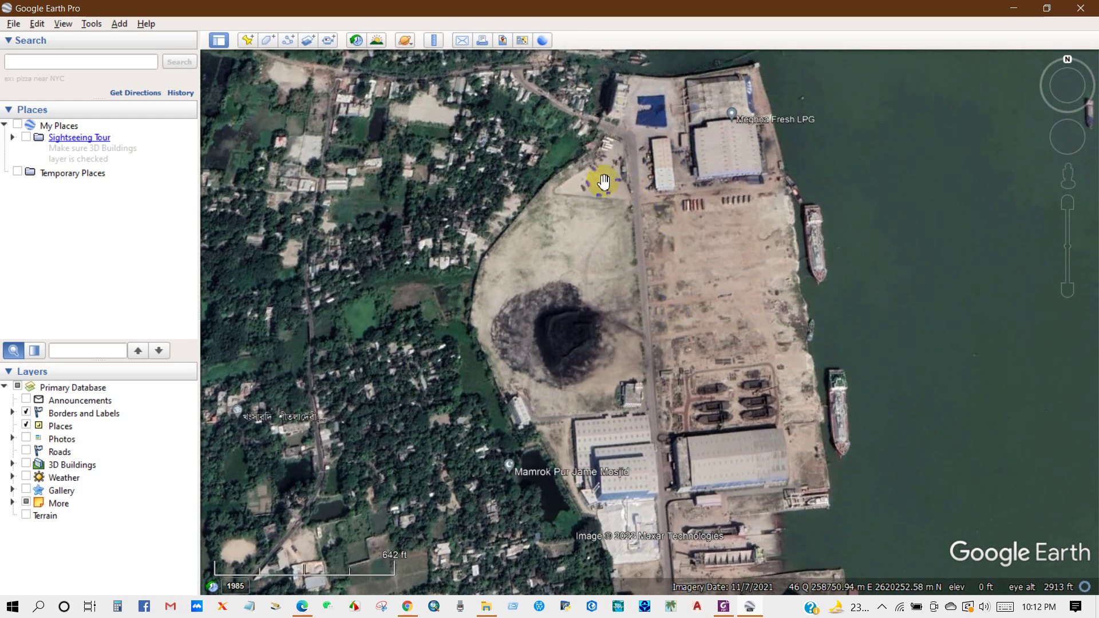
Start a new path named Project Boundary and style its line red with a width of 2.0
key("ctrl+shift+t")
left_click_drag(435, 142, 280, 135)
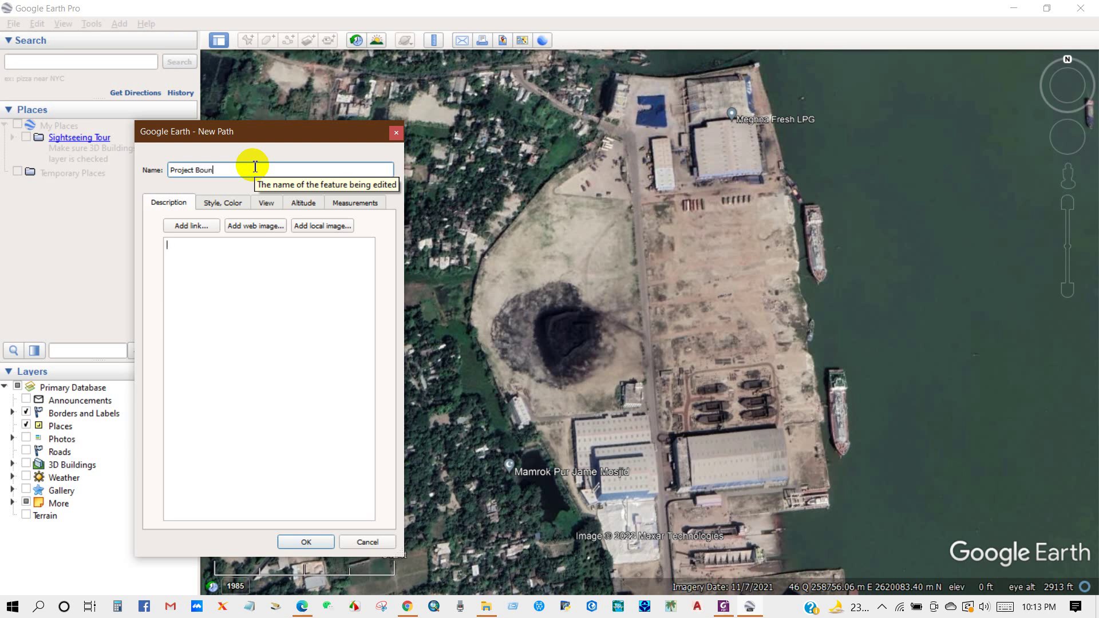
left_click(221, 202)
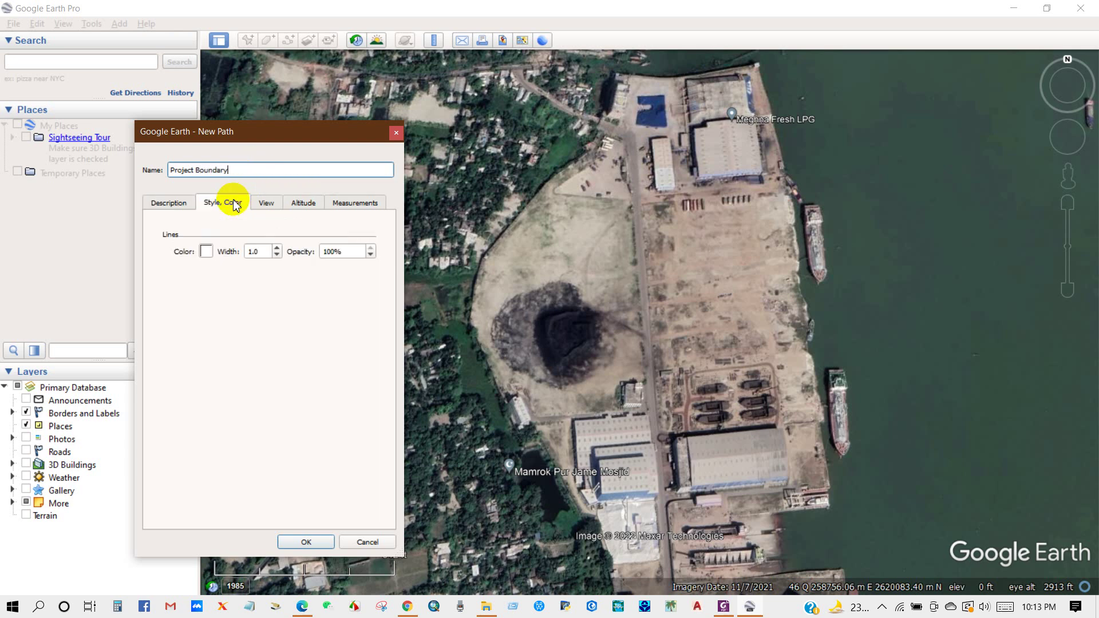
left_click(206, 252)
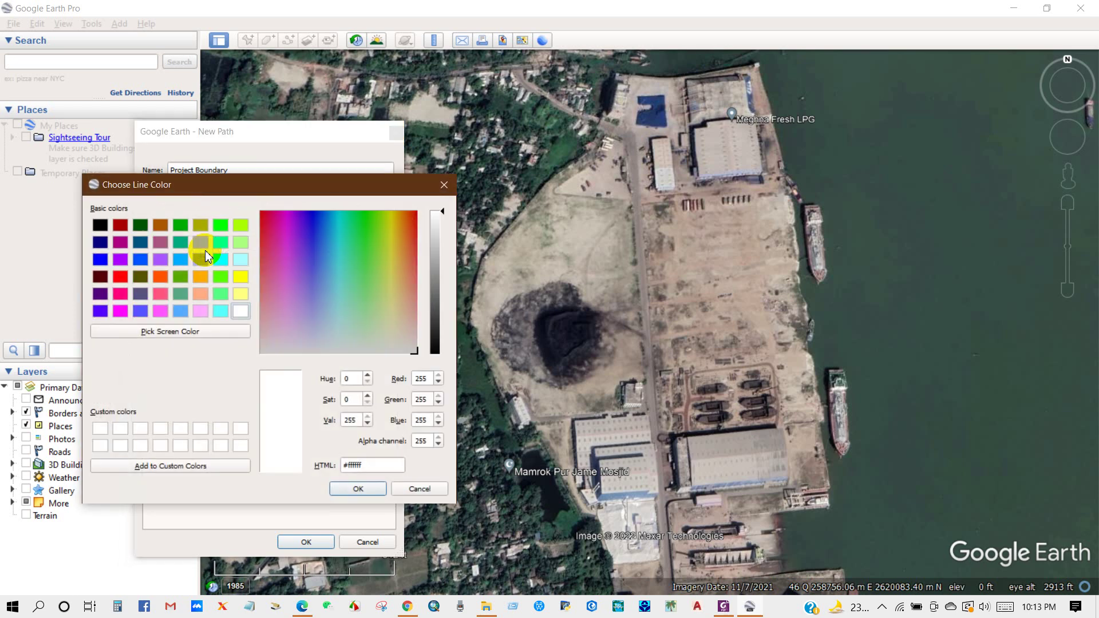
left_click(120, 275)
left_click(351, 491)
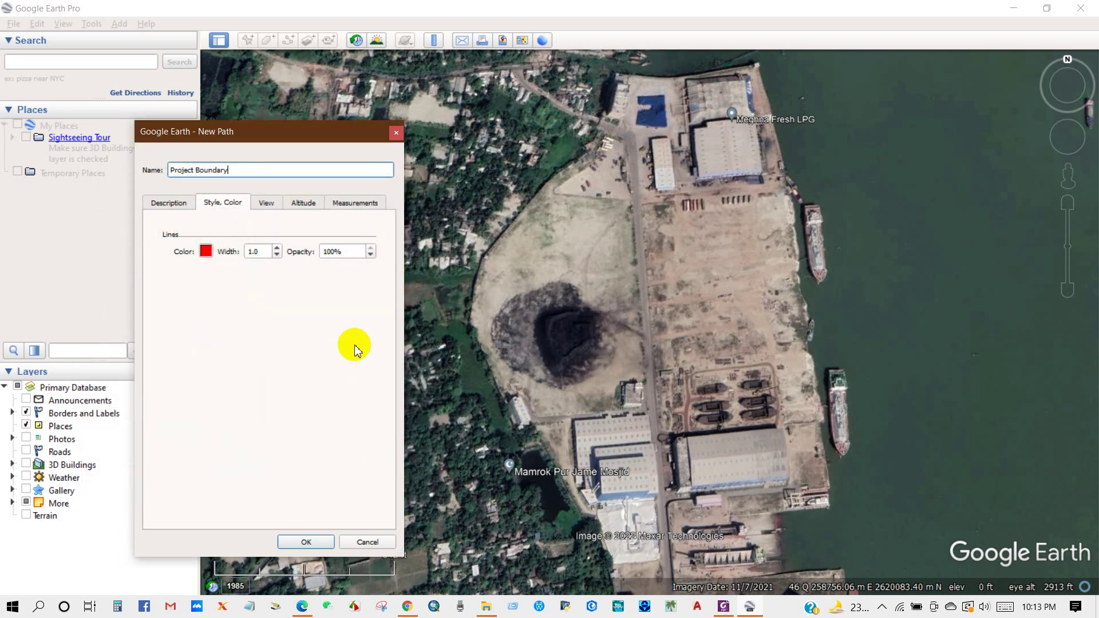
left_click(278, 249)
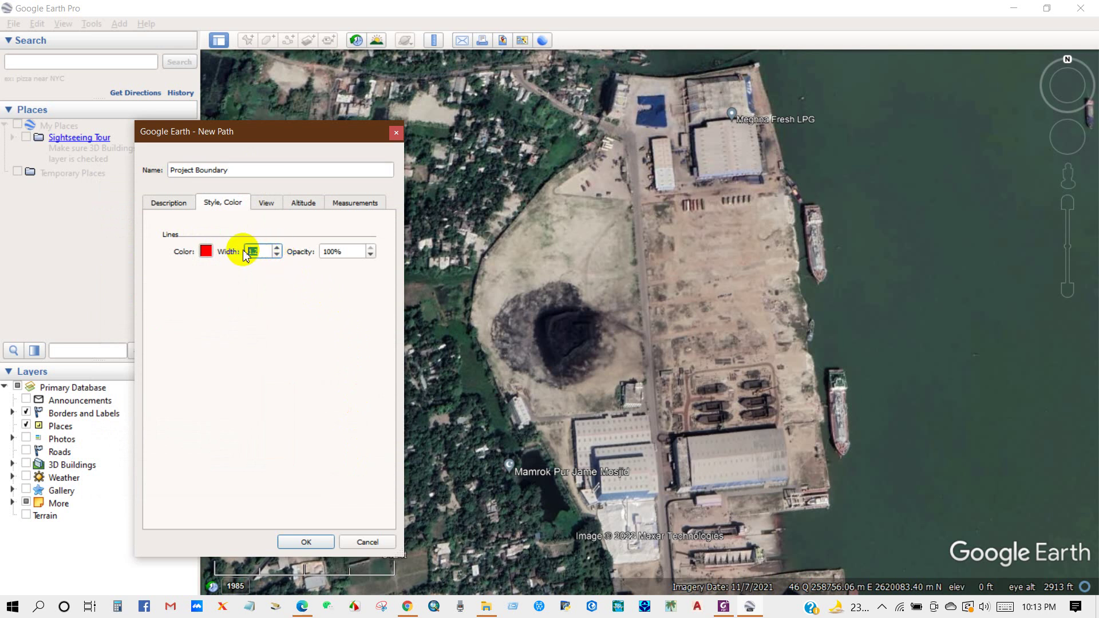
type("2")
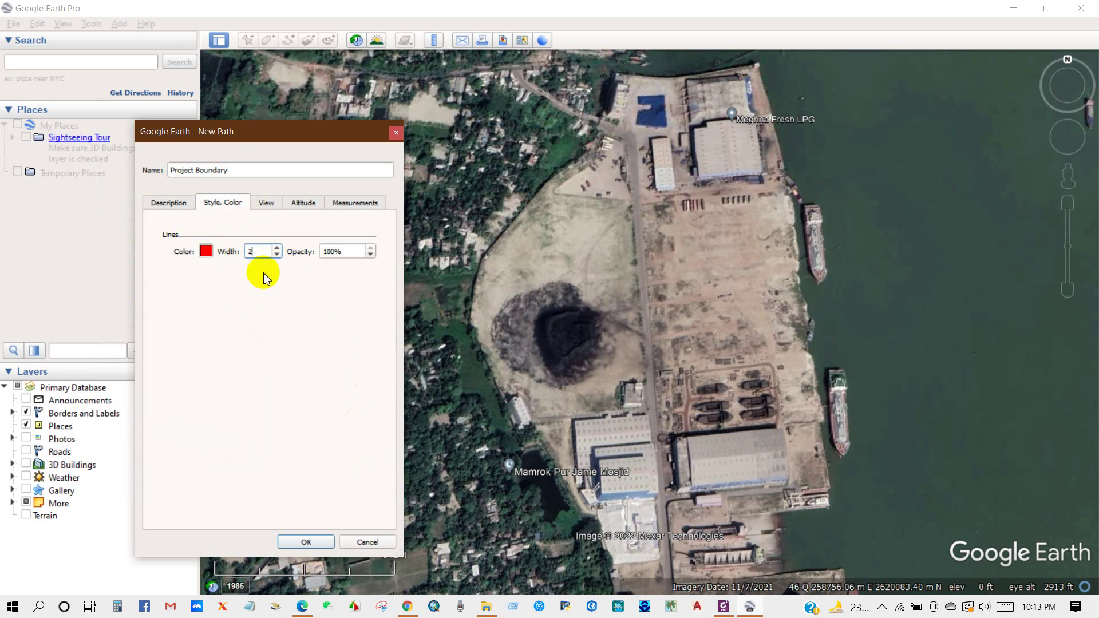
Trace a closed path around the open riverside plot south of Meghna Fresh LPG, and move it into Temporary Places
left_click(638, 201)
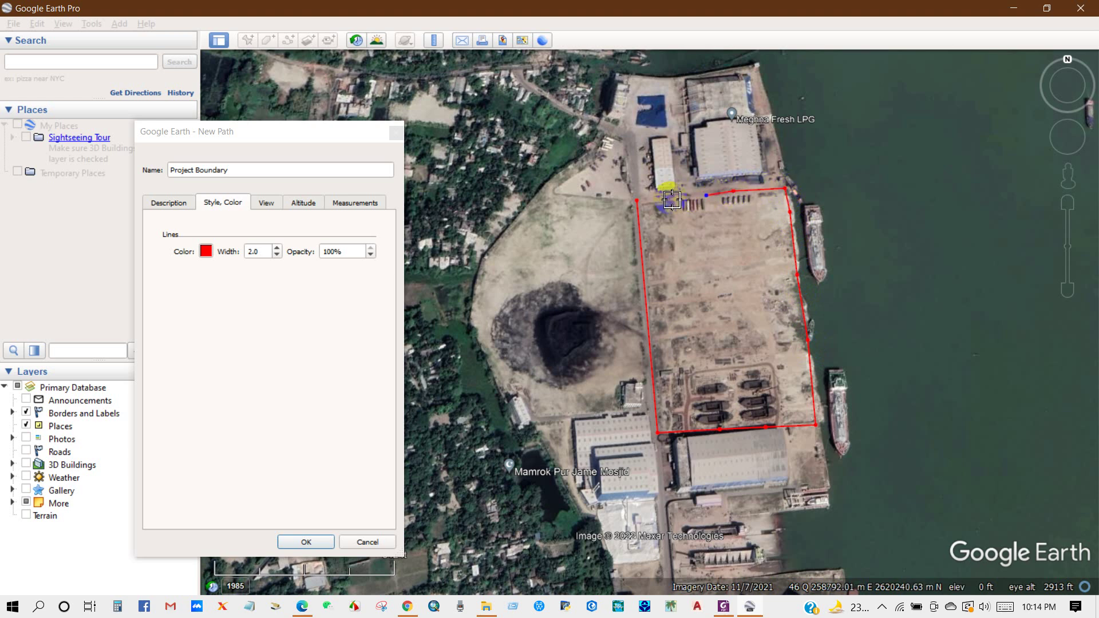
left_click_drag(661, 200, 633, 201)
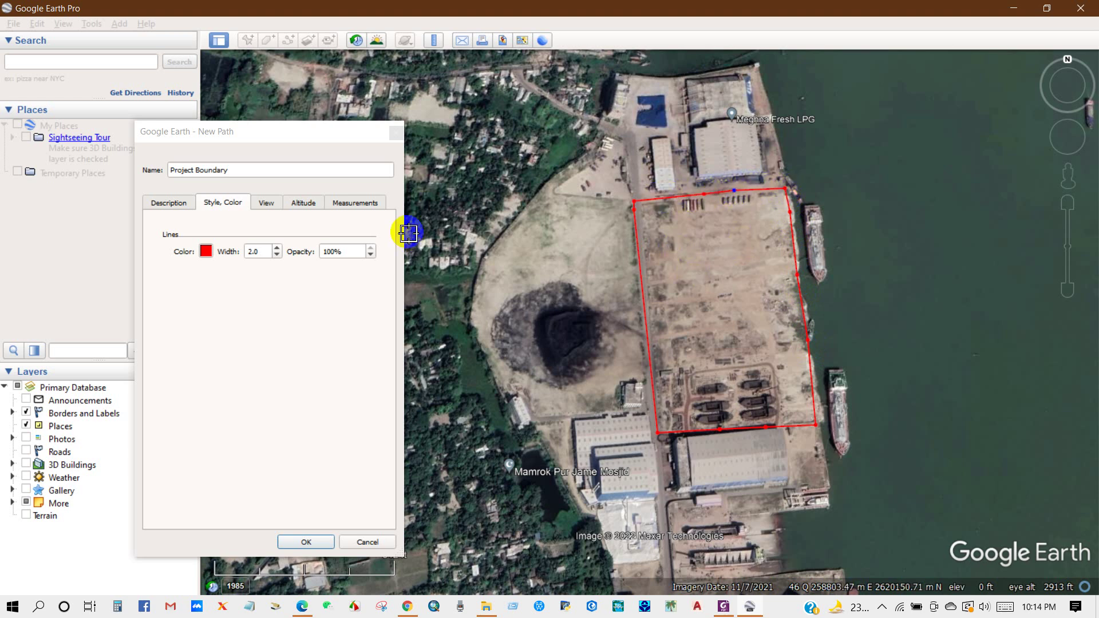
left_click(306, 542)
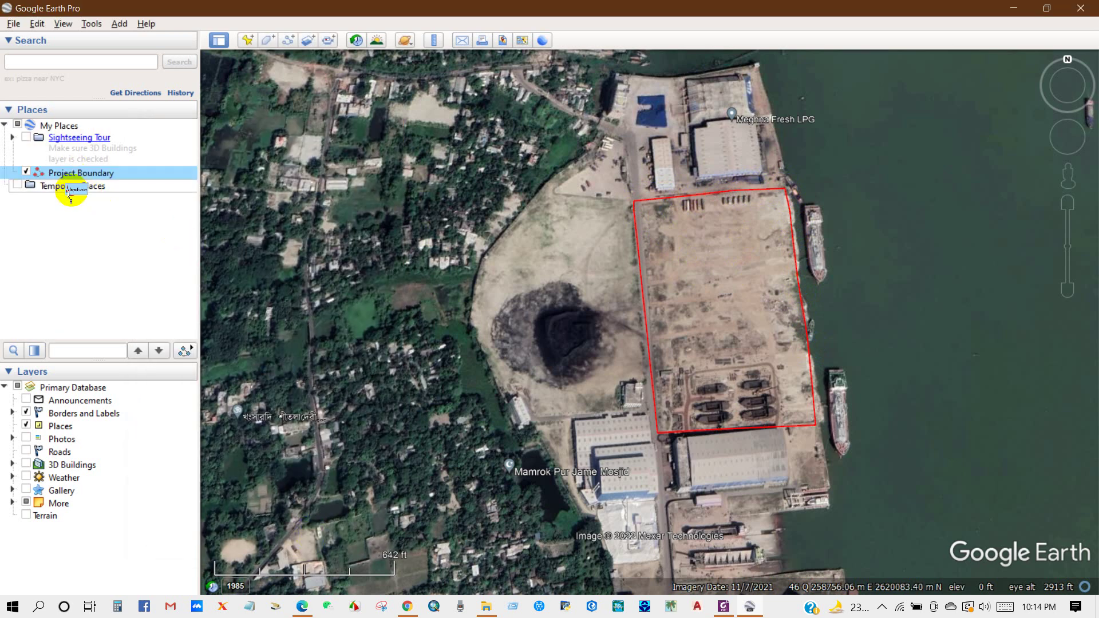
left_click_drag(71, 192, 69, 192)
left_click(674, 303)
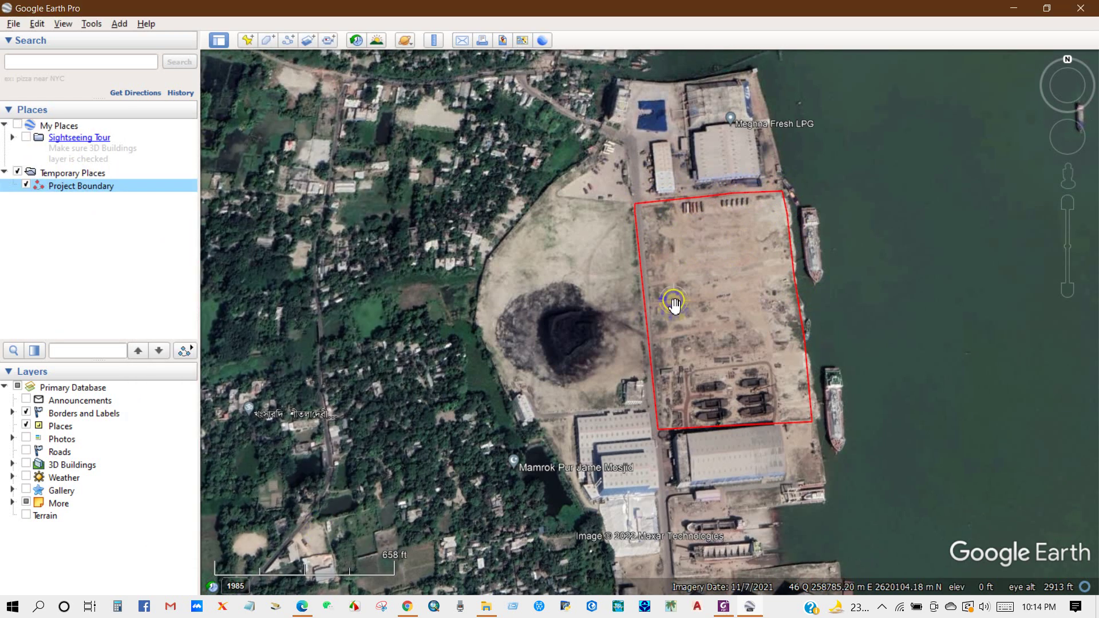
scroll(674, 304, "down", 2)
left_click_drag(734, 316, 631, 312)
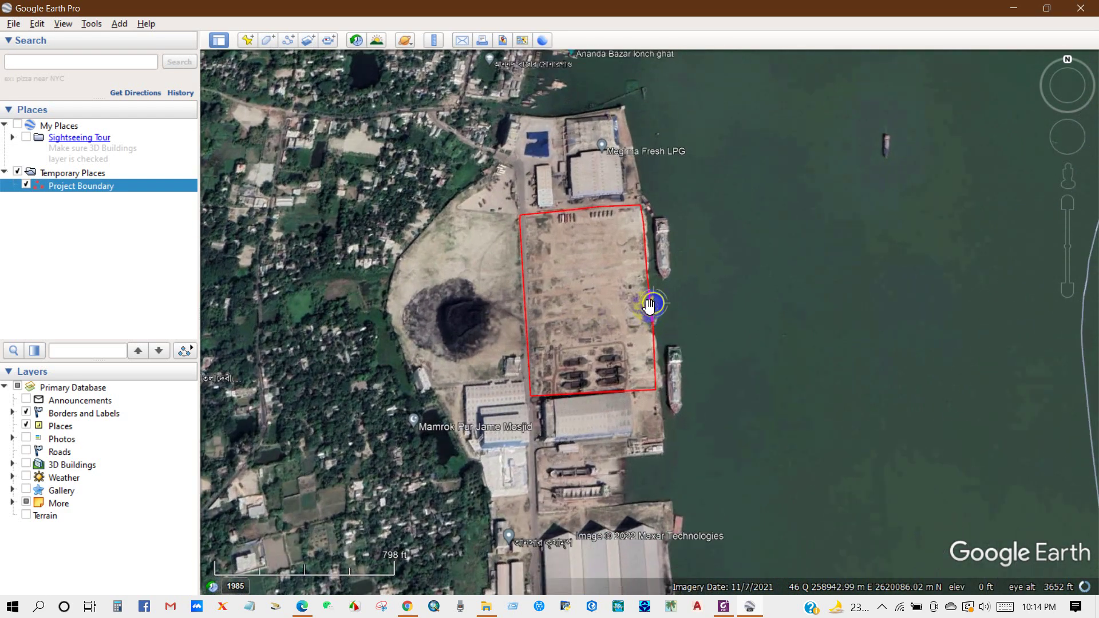
scroll(649, 305, "up", 2)
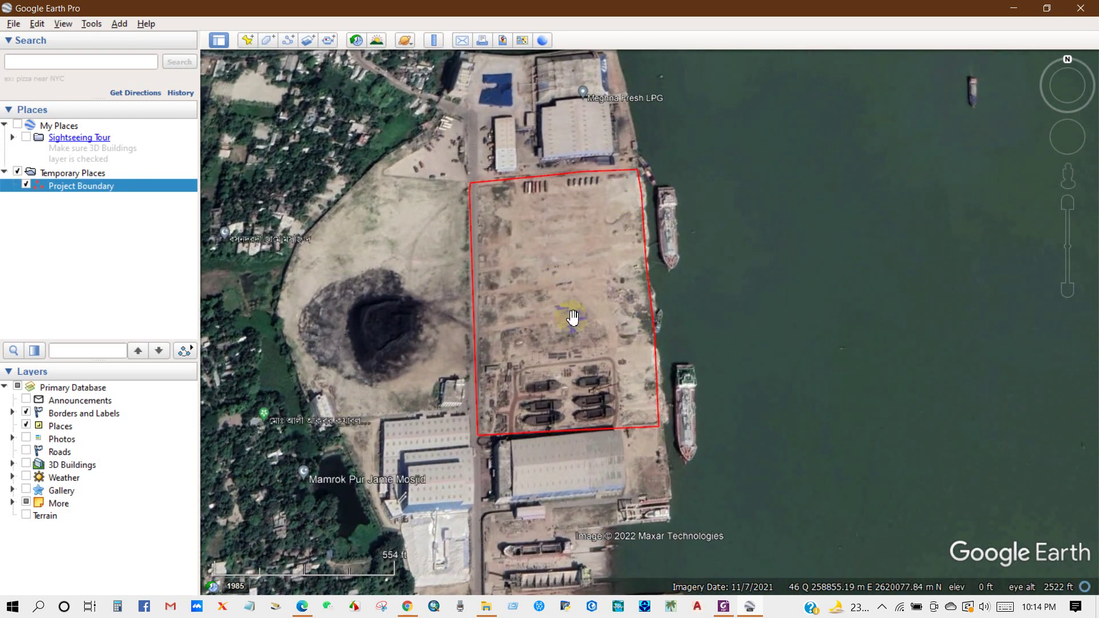
scroll(602, 275, "down", 6)
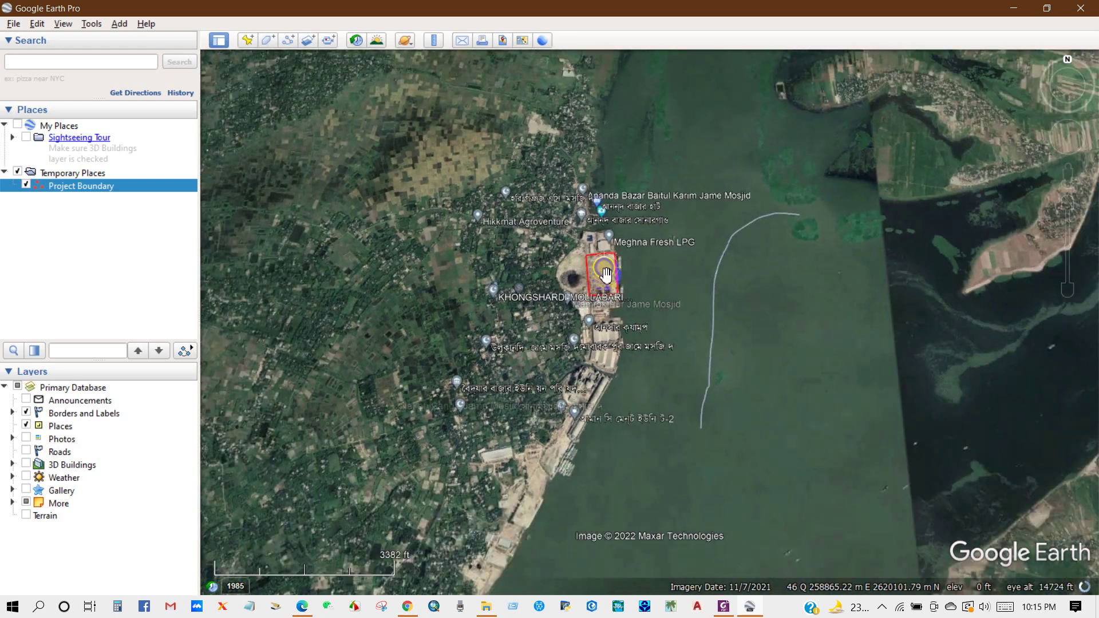
scroll(606, 275, "up", 4)
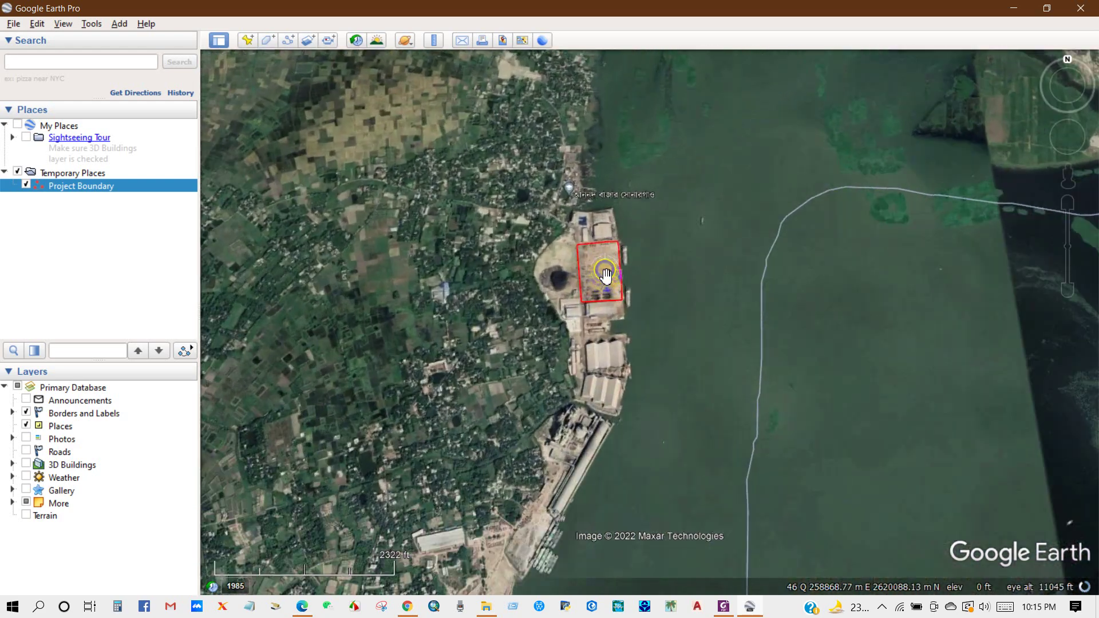
scroll(605, 275, "up", 2)
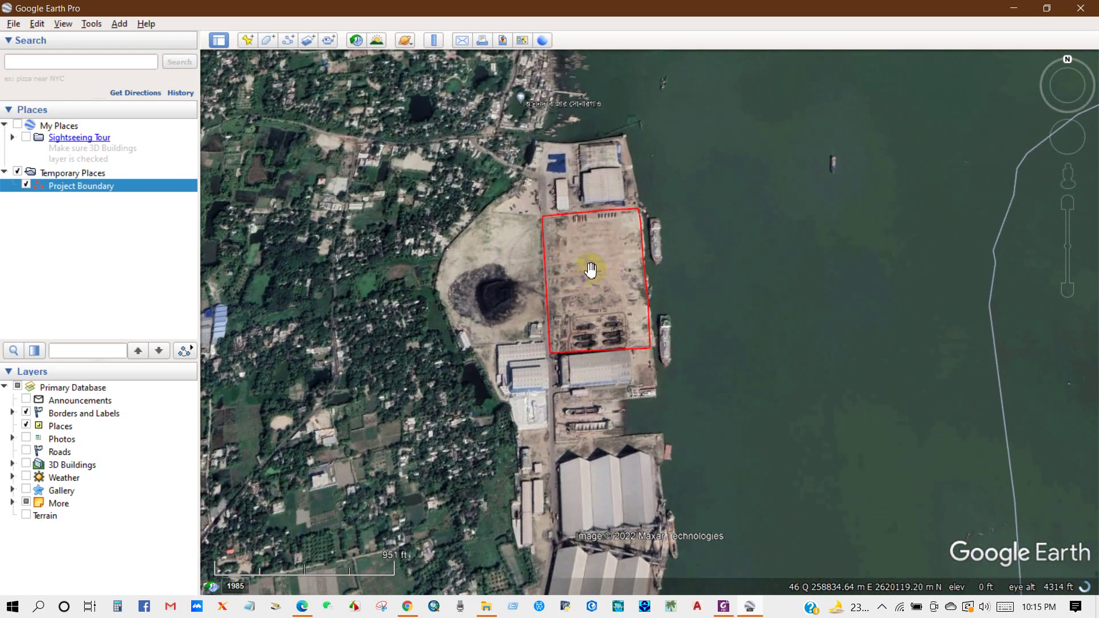
Save the Project Boundary path to the Desktop as a KMZ file, and move its icon to an empty area of the desktop
right_click(67, 189)
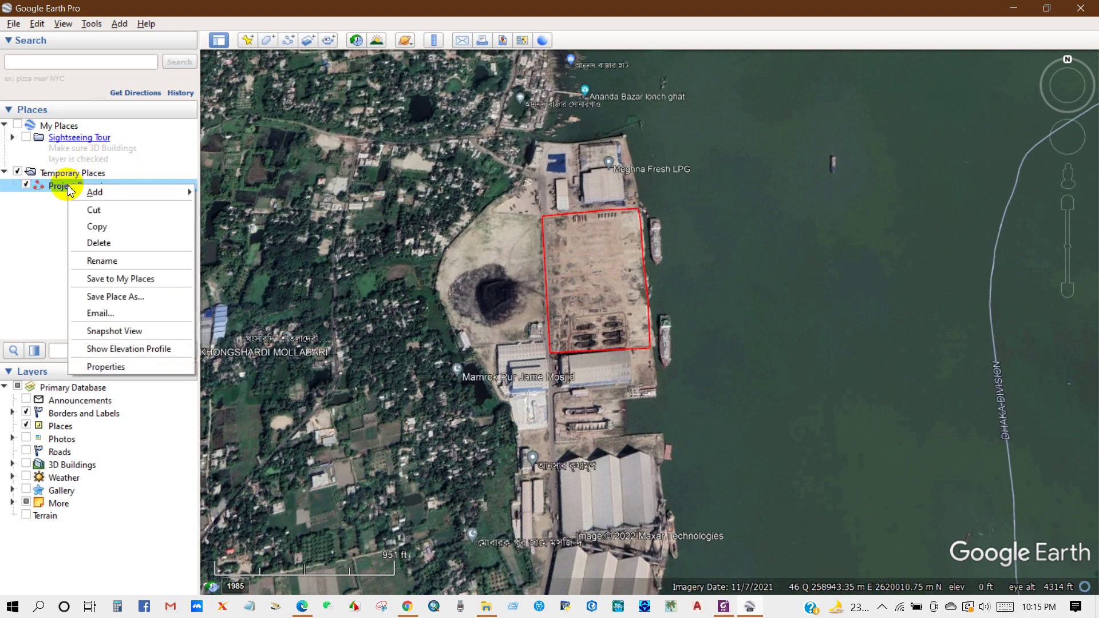
left_click(103, 296)
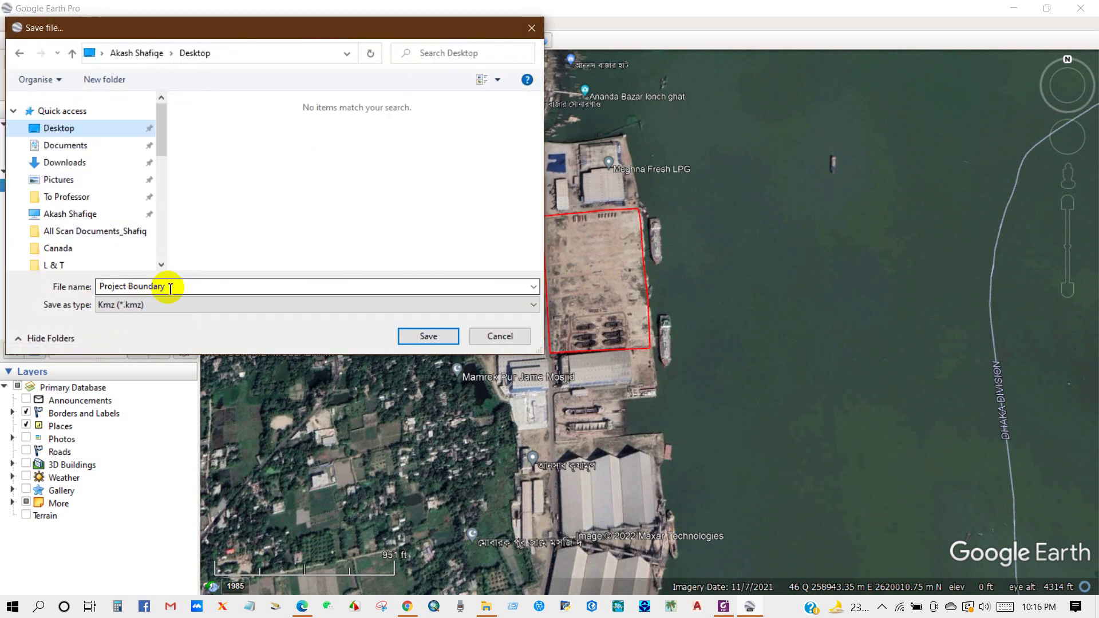
left_click(424, 336)
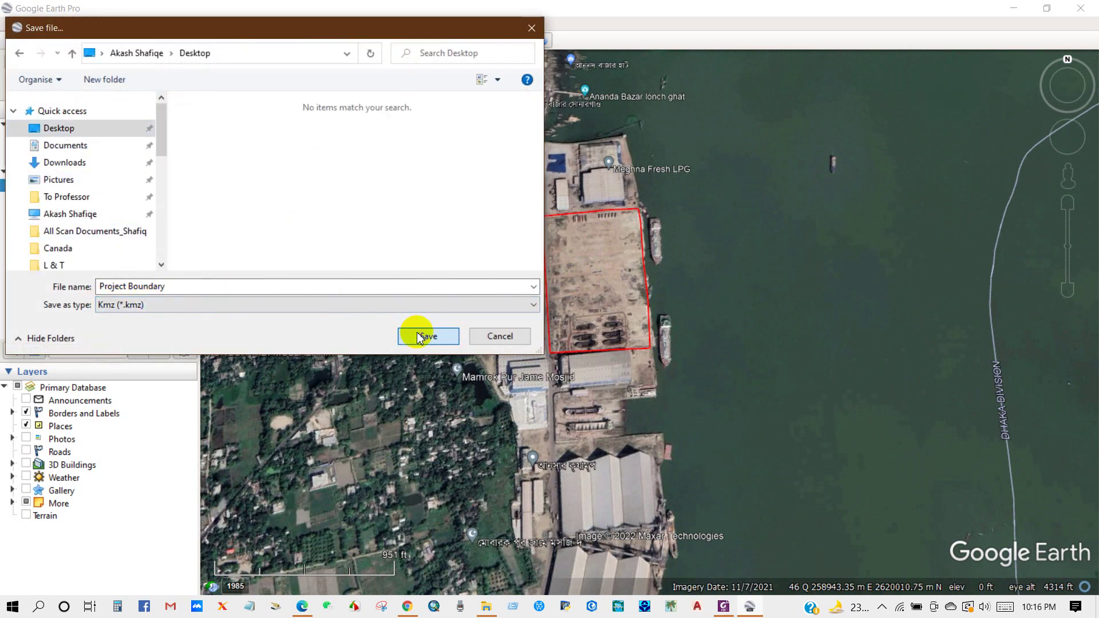
left_click(1012, 8)
left_click_drag(103, 548, 539, 228)
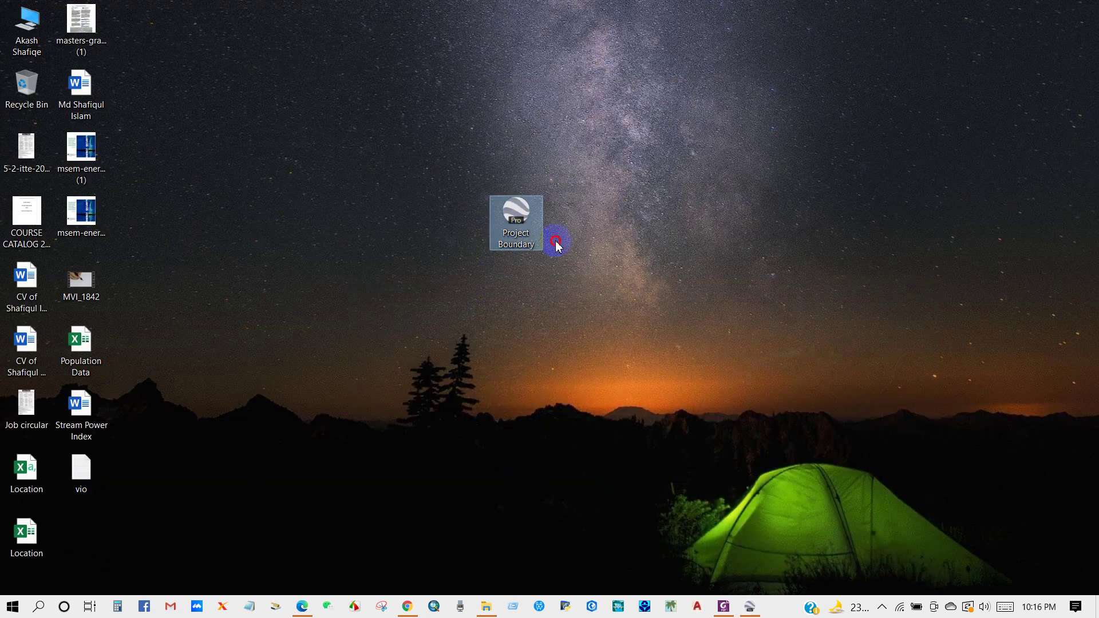
Switch to ArcMap and open the KML To Layer conversion tool with Project Boundary.kmz from the Desktop as its input
left_click(433, 603)
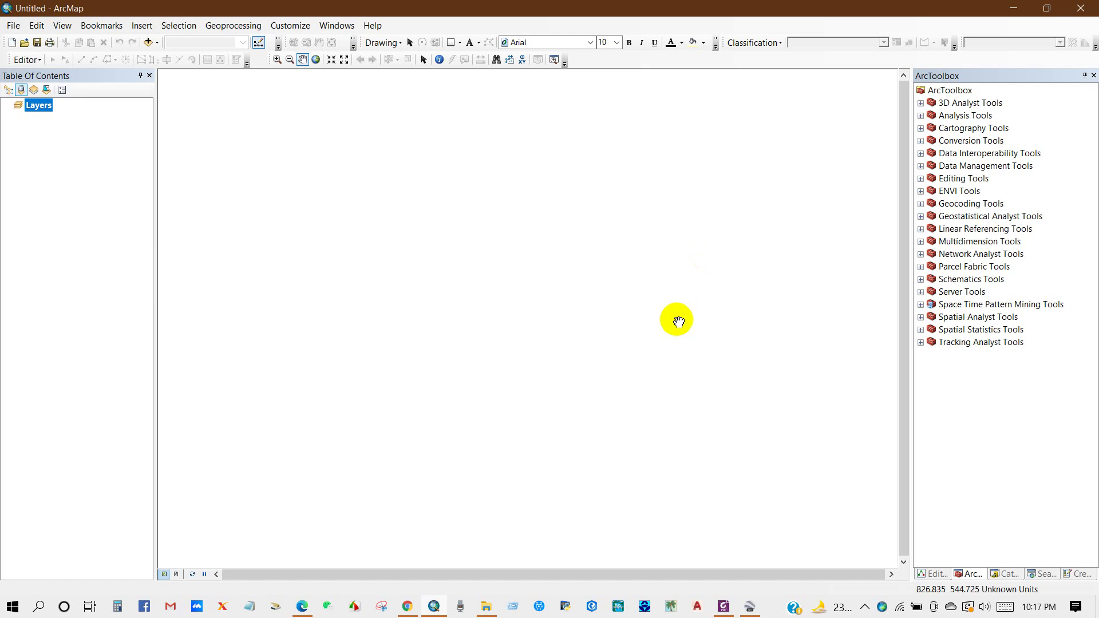
left_click(921, 141)
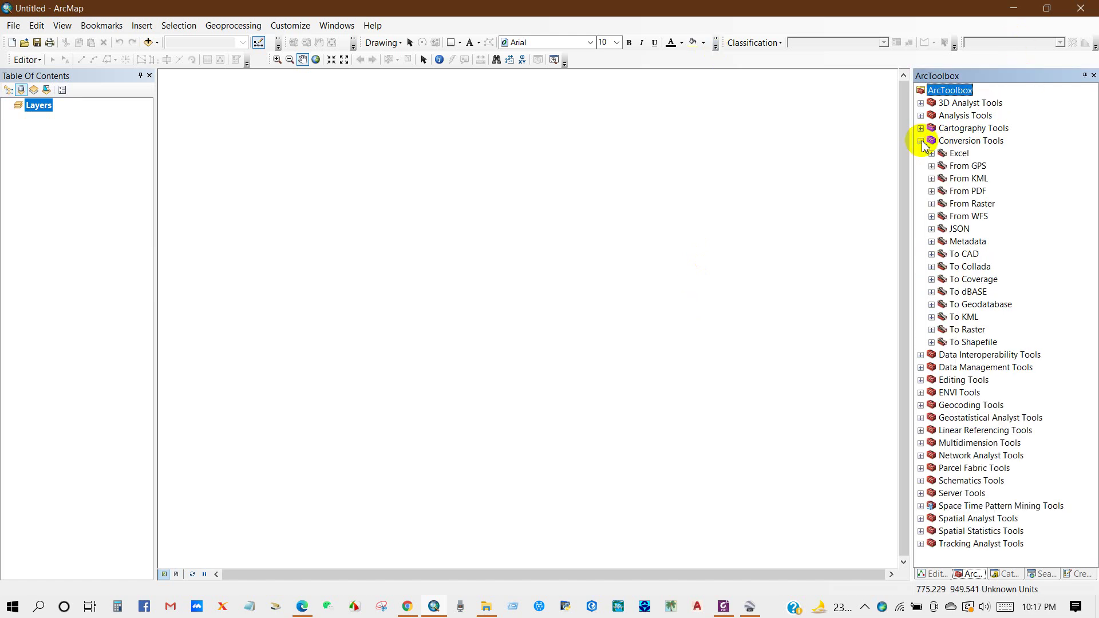
left_click(933, 179)
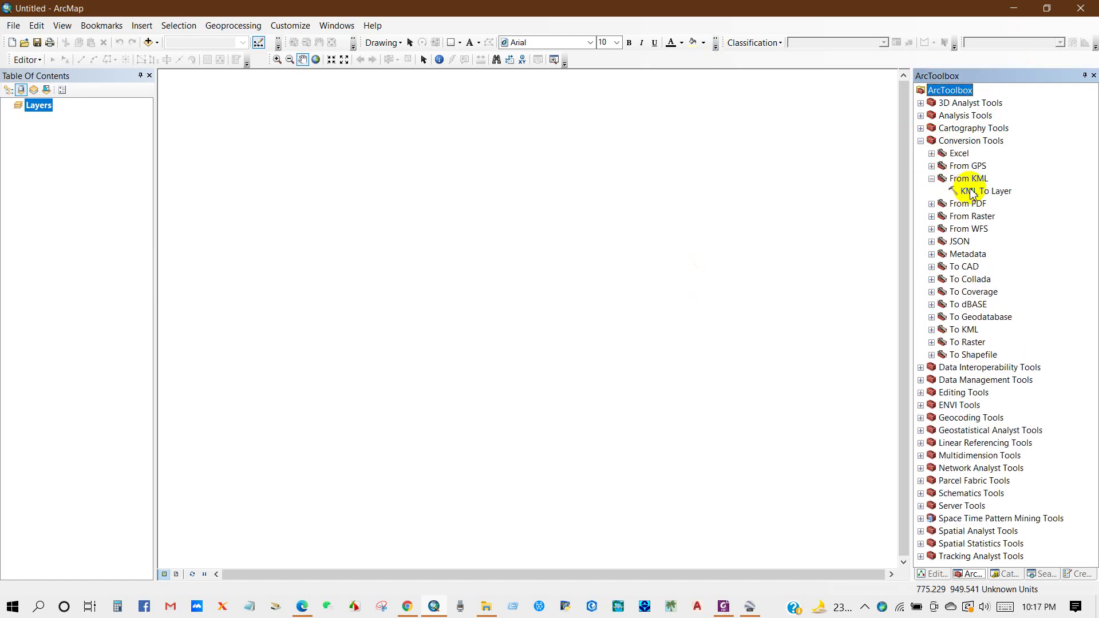
left_click(996, 194)
double_click(989, 194)
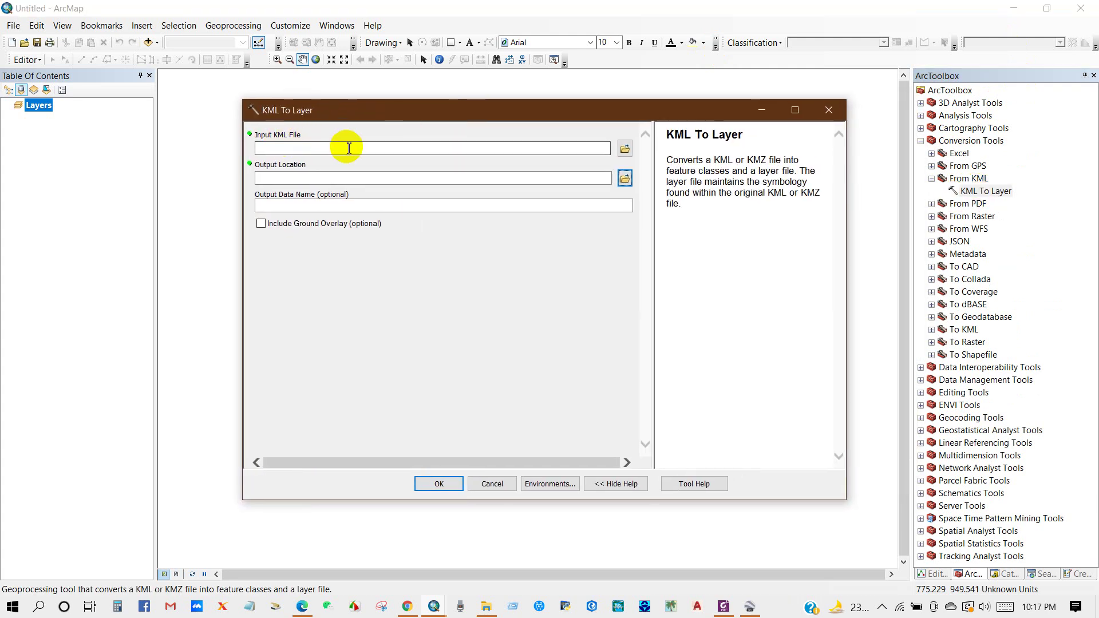
left_click(625, 149)
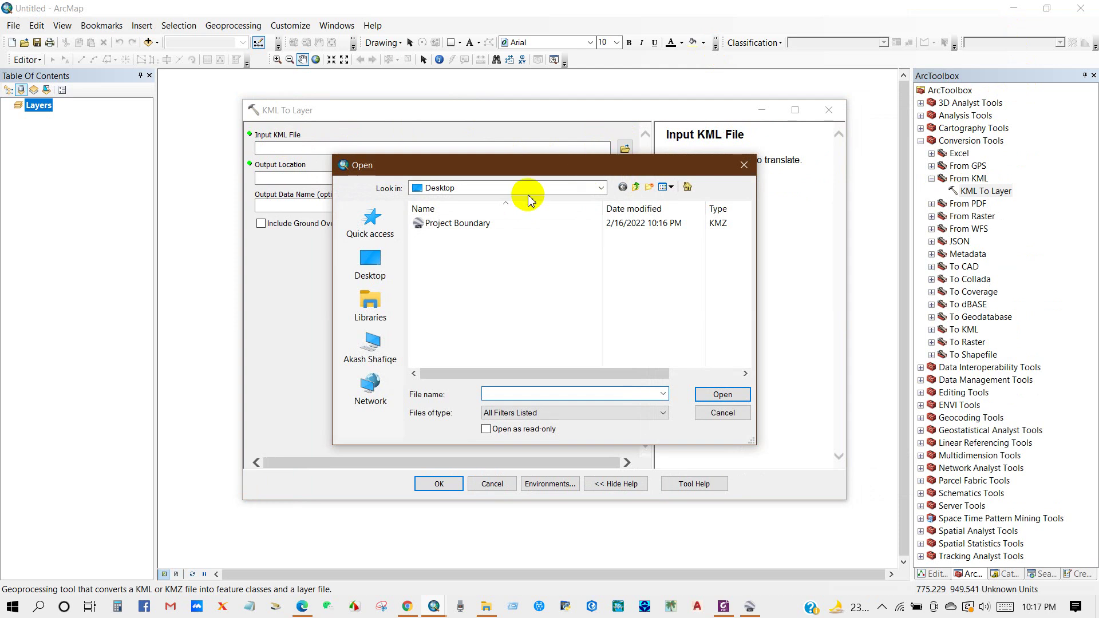
left_click(452, 224)
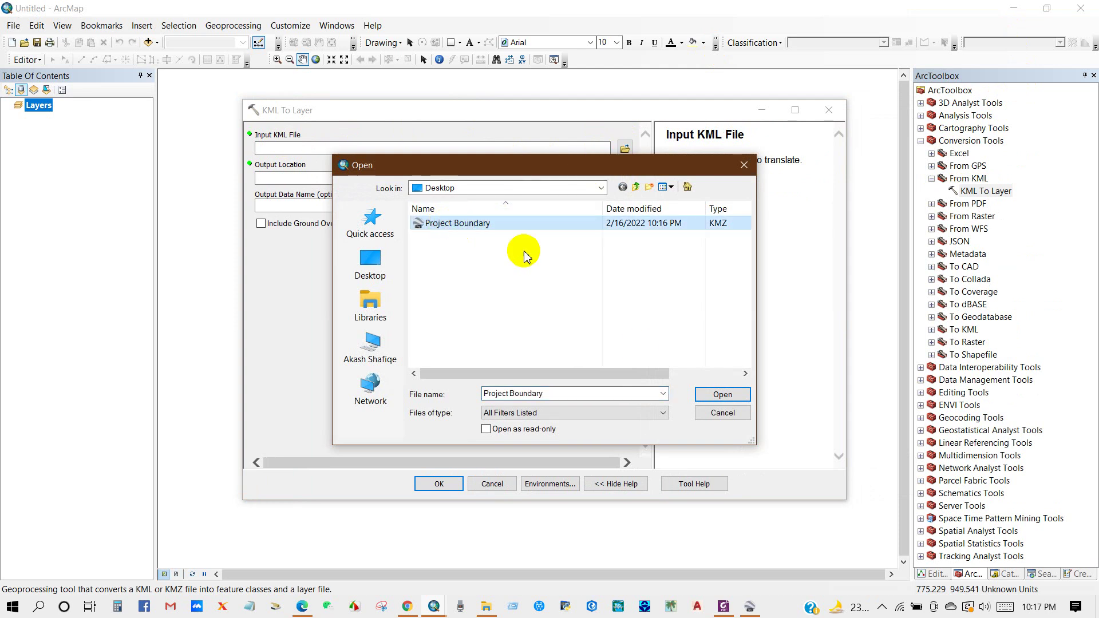
left_click(721, 394)
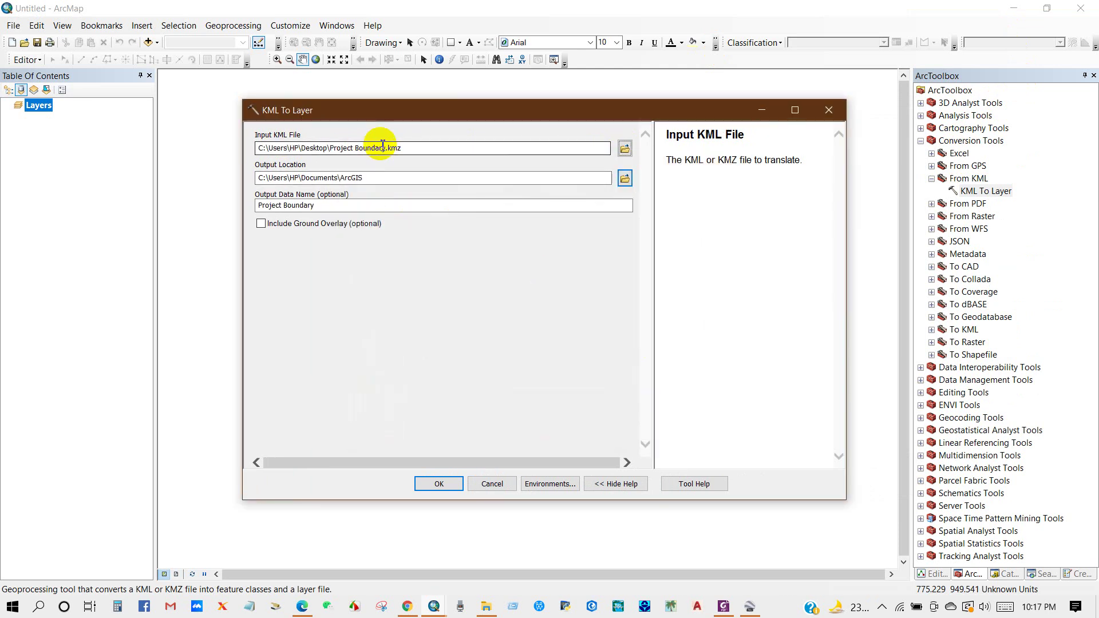
Create a Desktop folder named Project as the output location and run the KML to layer conversion
left_click(624, 178)
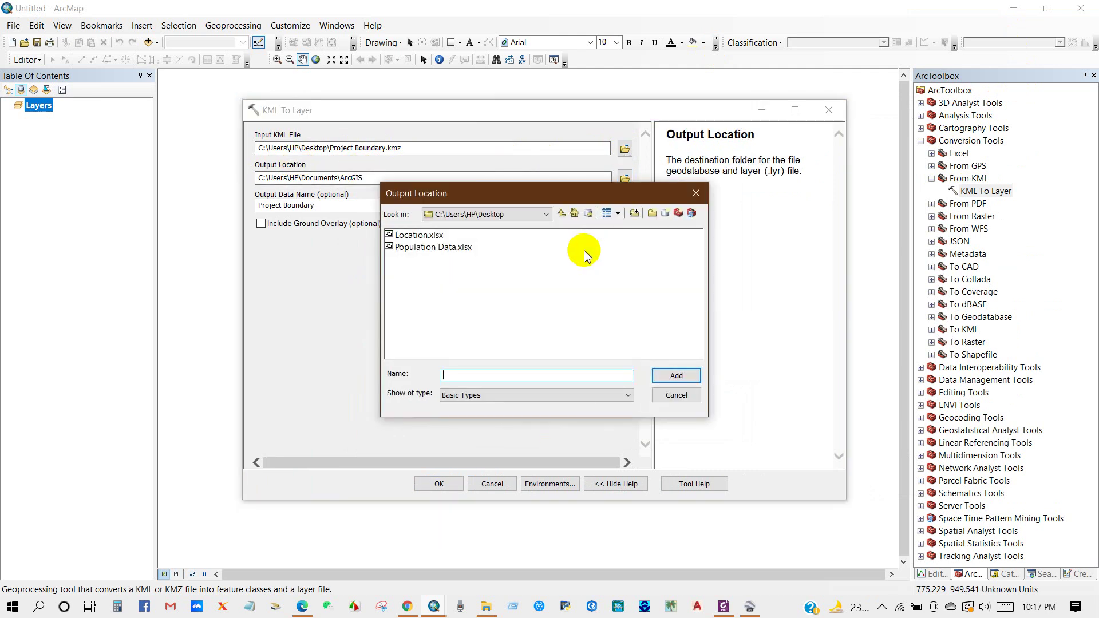
left_click(651, 214)
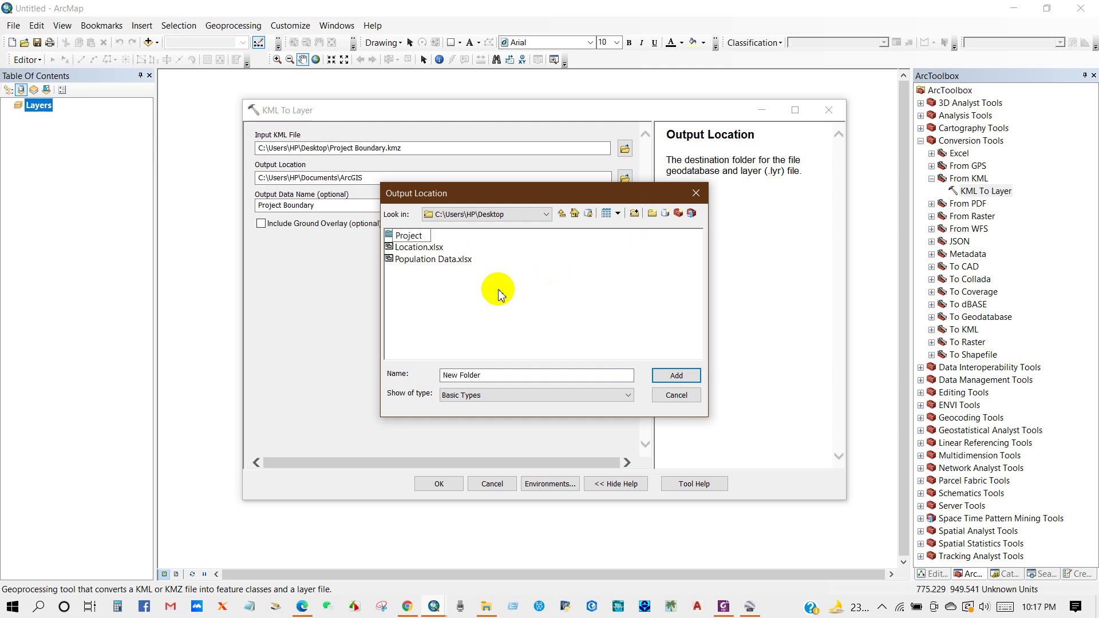
left_click(405, 235)
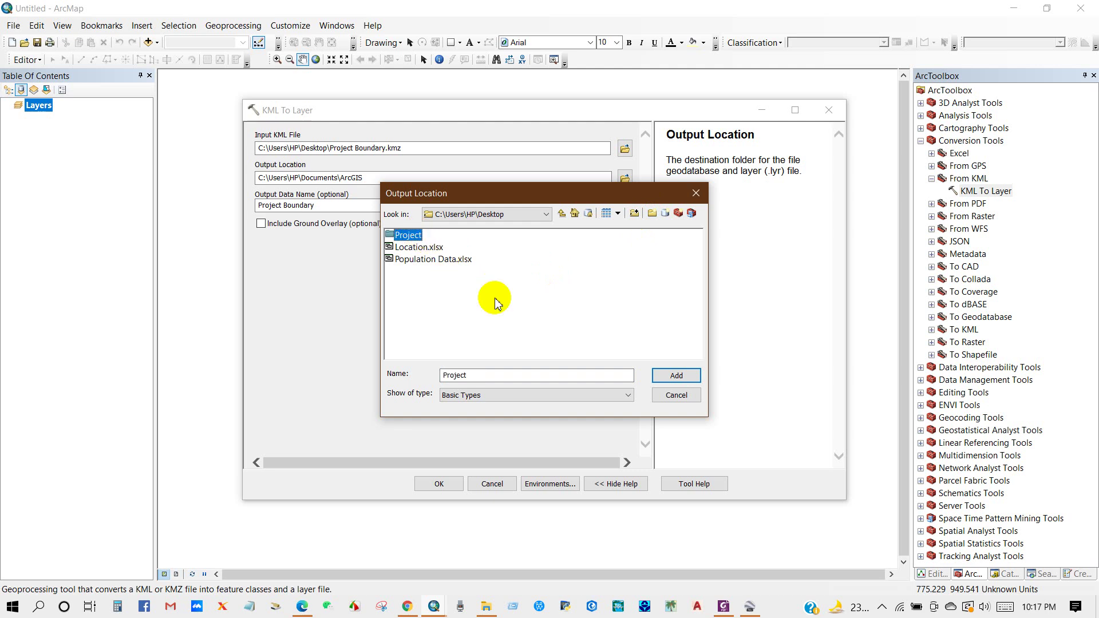
left_click(664, 375)
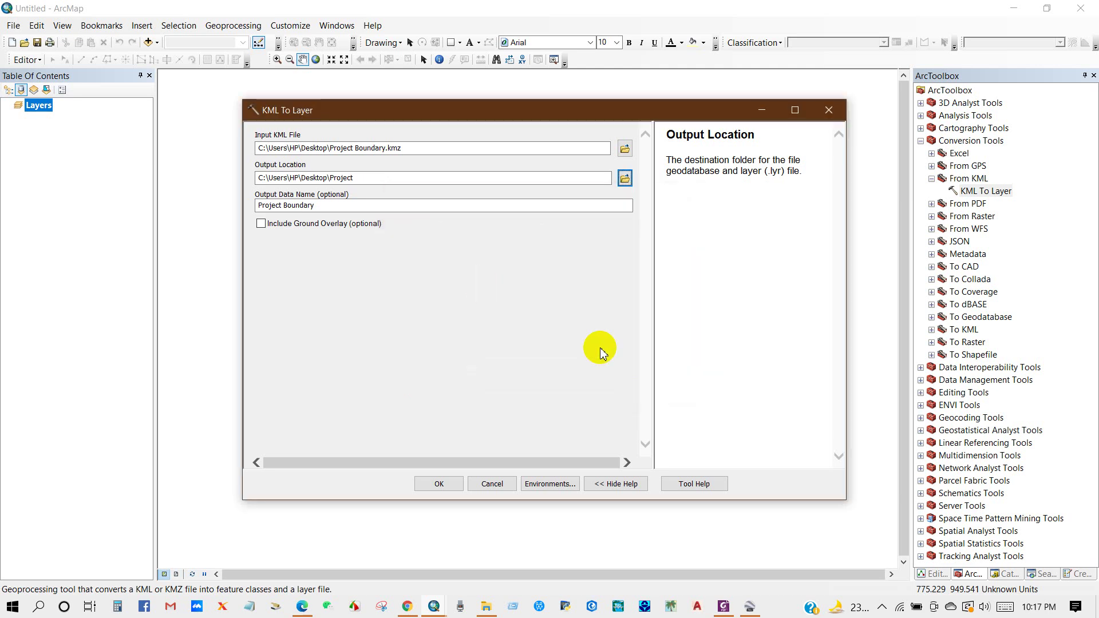
left_click(436, 485)
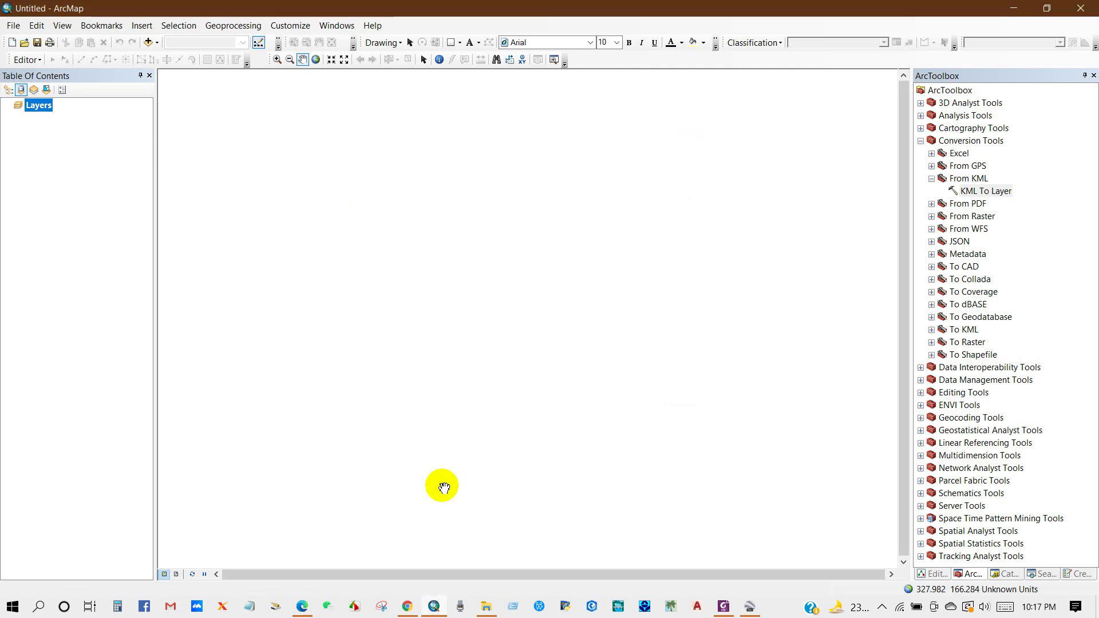
scroll(524, 420, "down", 3)
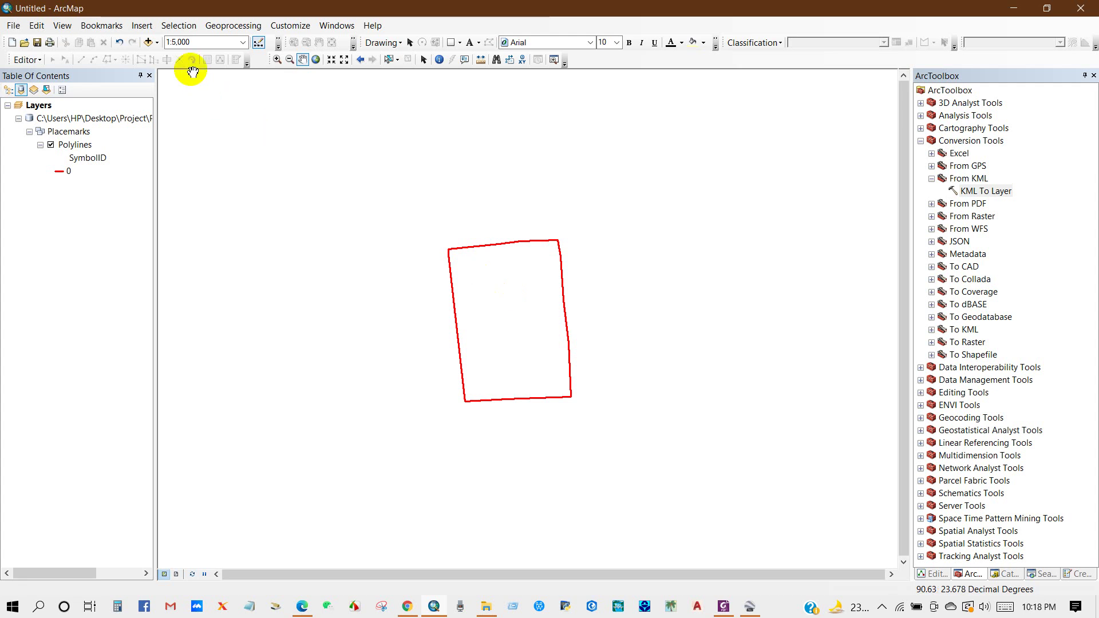
Add the Imagery basemap beneath the converted boundary and check the boundary's position on it
left_click(158, 43)
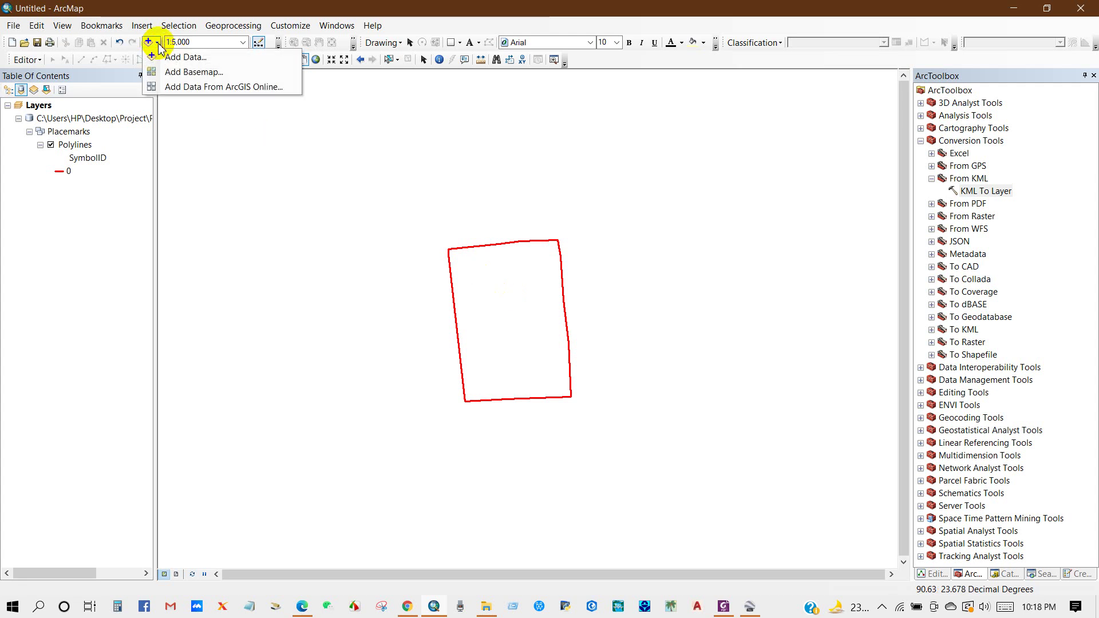
left_click(172, 72)
left_click(337, 228)
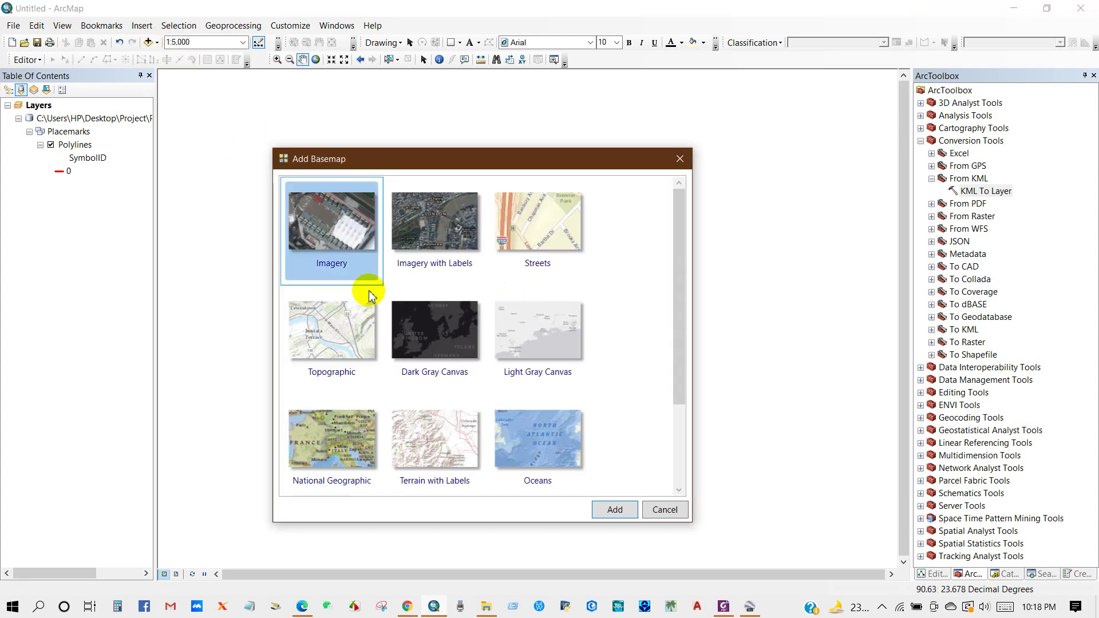
left_click(610, 510)
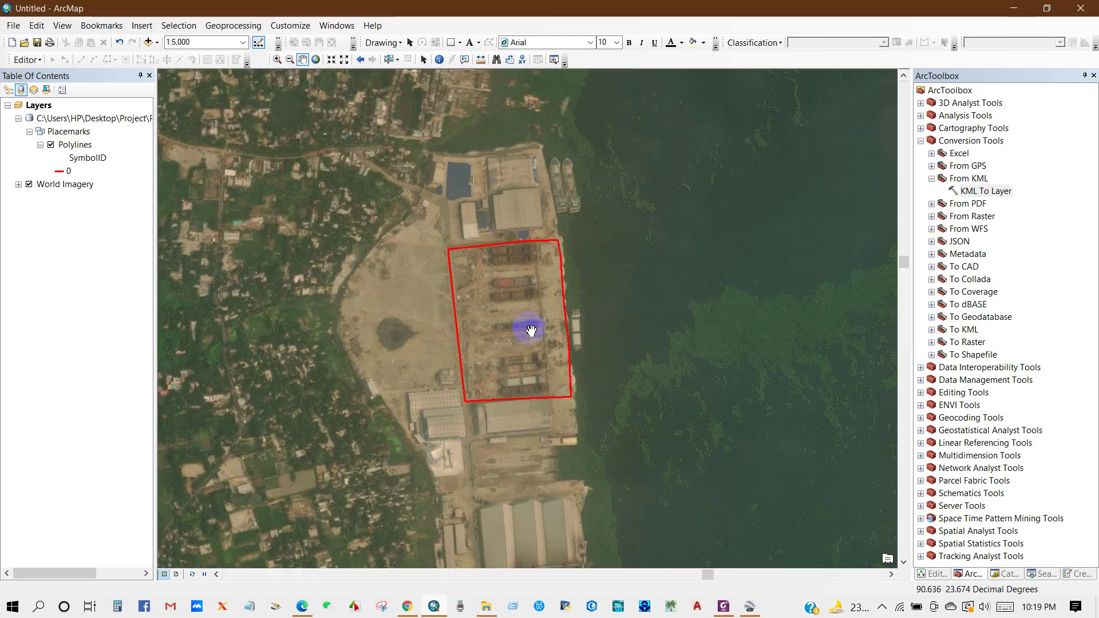
left_click_drag(528, 342, 529, 339)
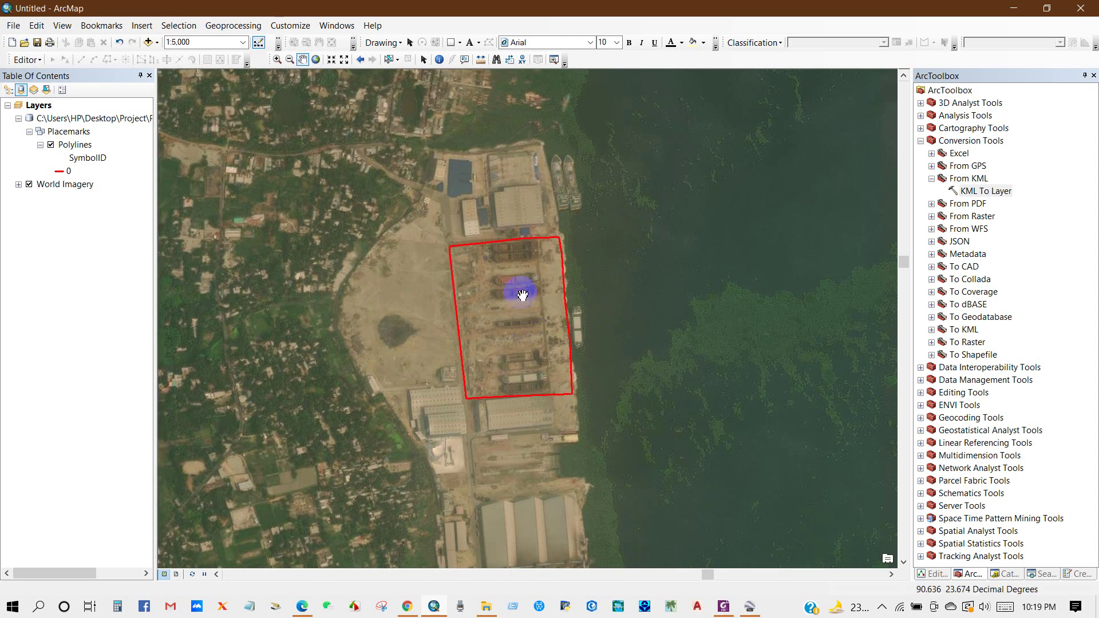
Look through the sublayers of the World Imagery basemap, and hide the basemap
left_click(20, 184)
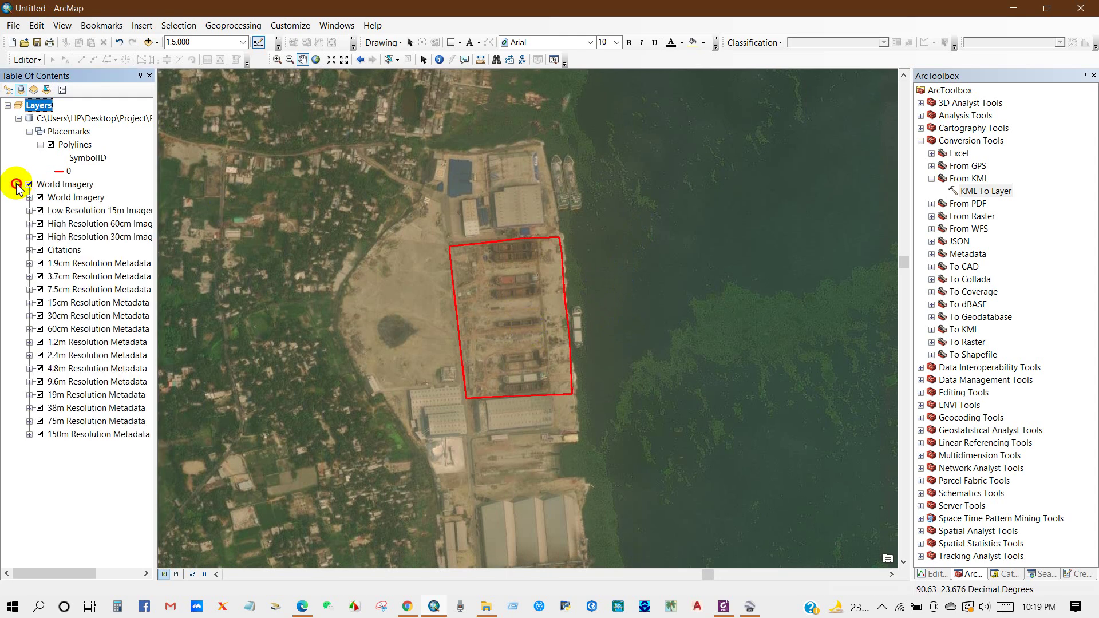
left_click(17, 184)
left_click(28, 184)
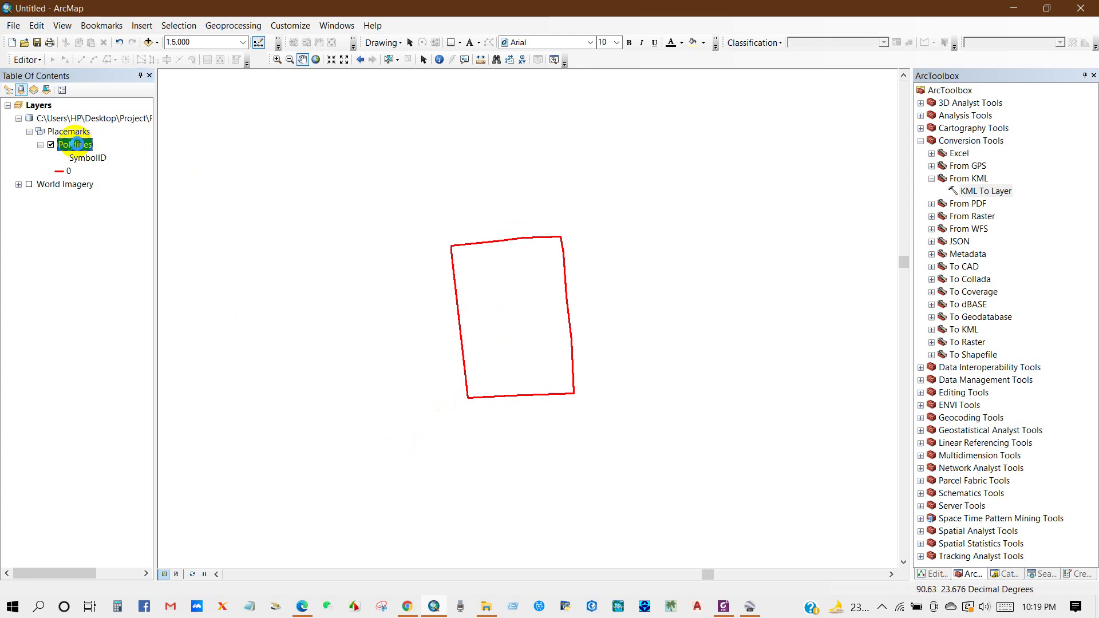
Start a data export of all features in the Polylines layer, with the Desktop as the output folder
right_click(77, 144)
mouse_move(104, 373)
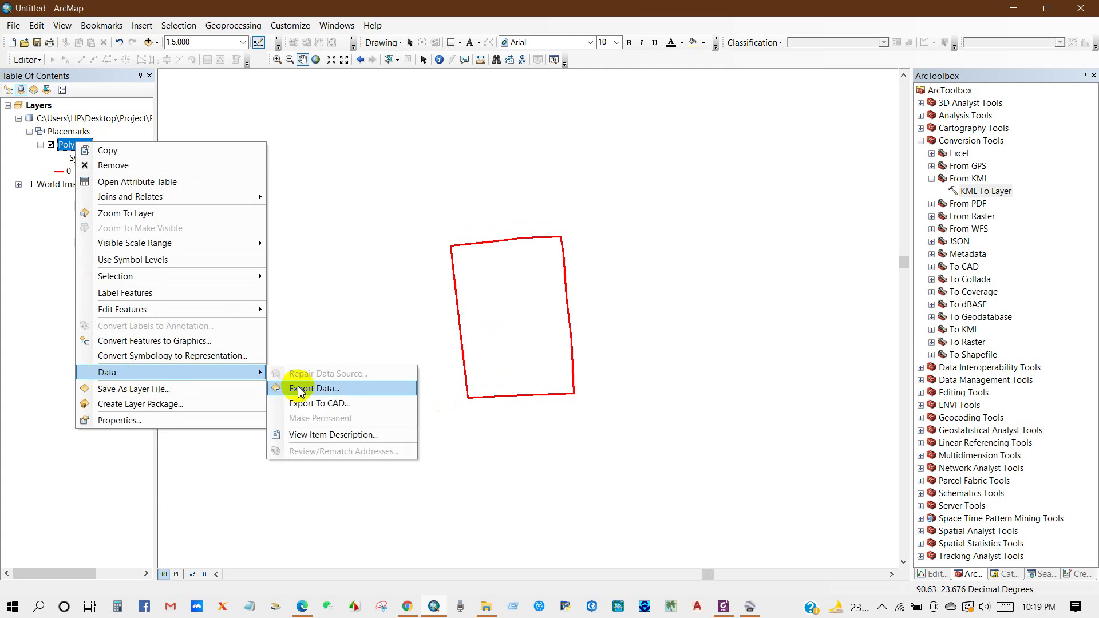
left_click(309, 390)
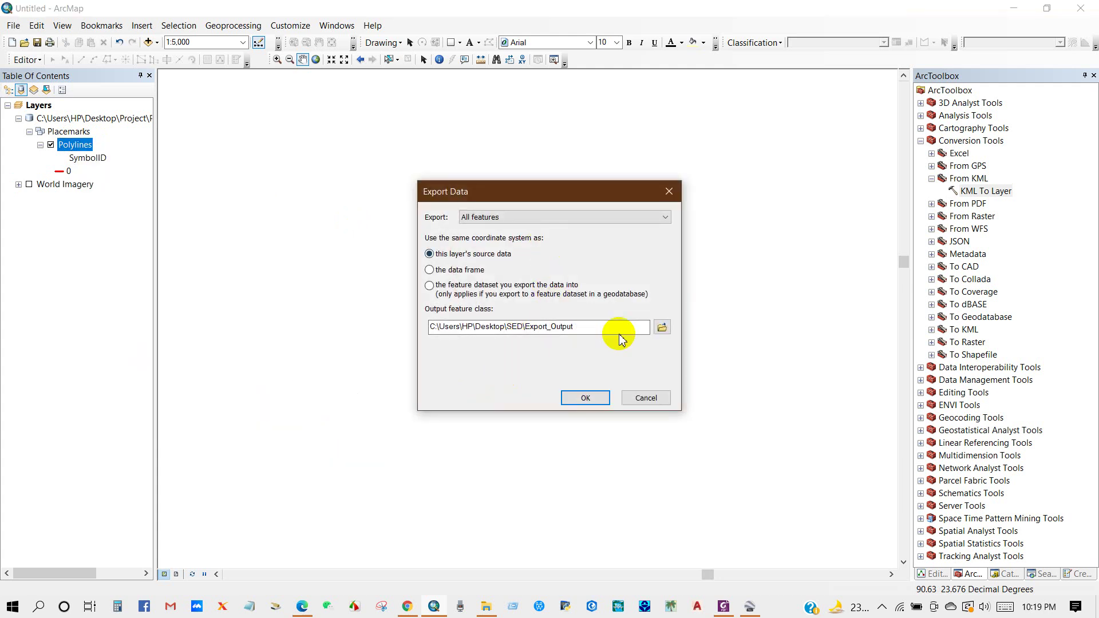
left_click(662, 327)
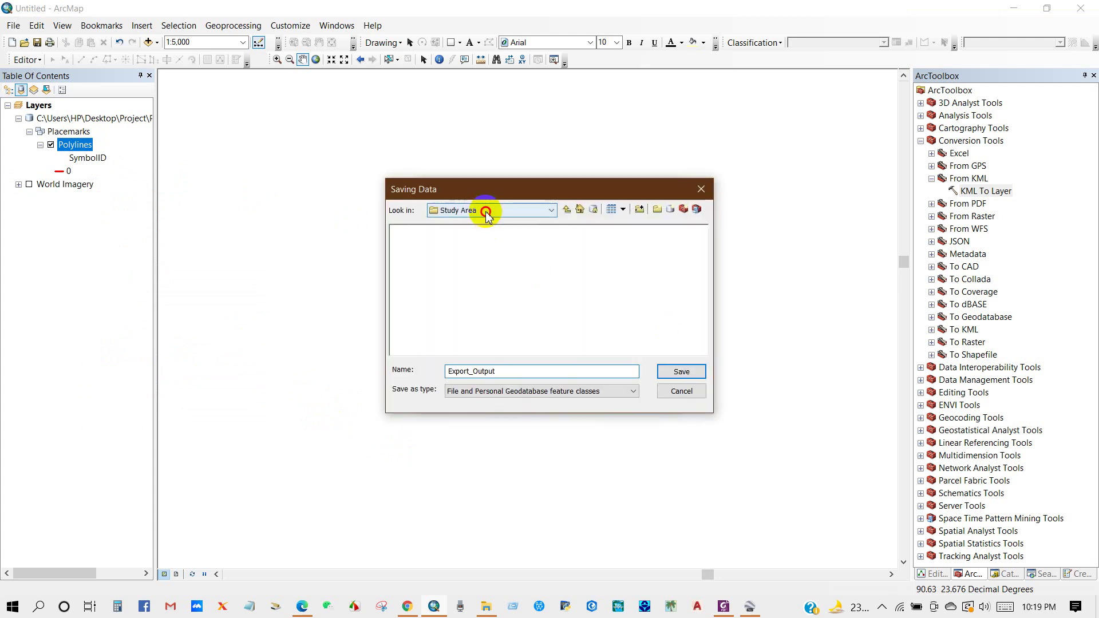
left_click(487, 213)
scroll(478, 240, "up", 3)
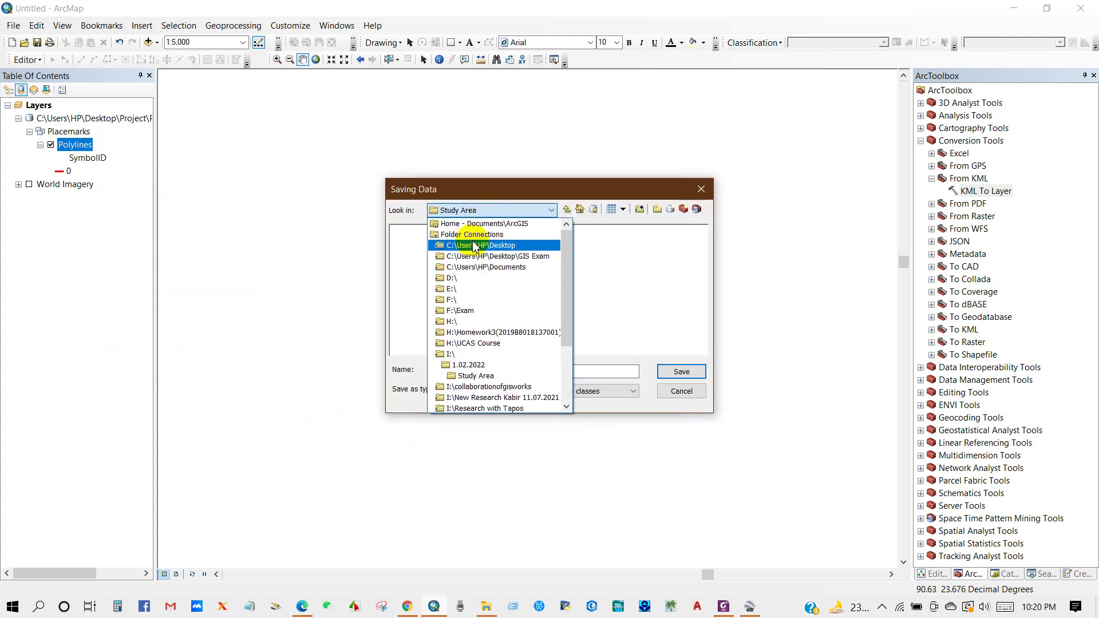
left_click(479, 245)
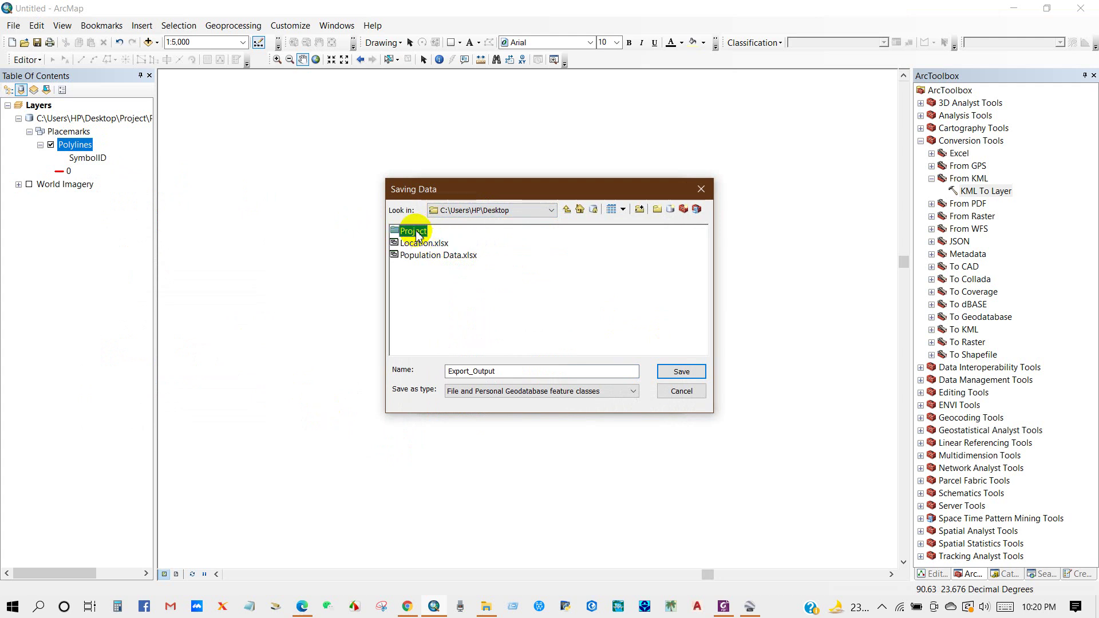
Export the polylines as a shapefile named Project_boundary and add it to the map as a layer
left_click(504, 369)
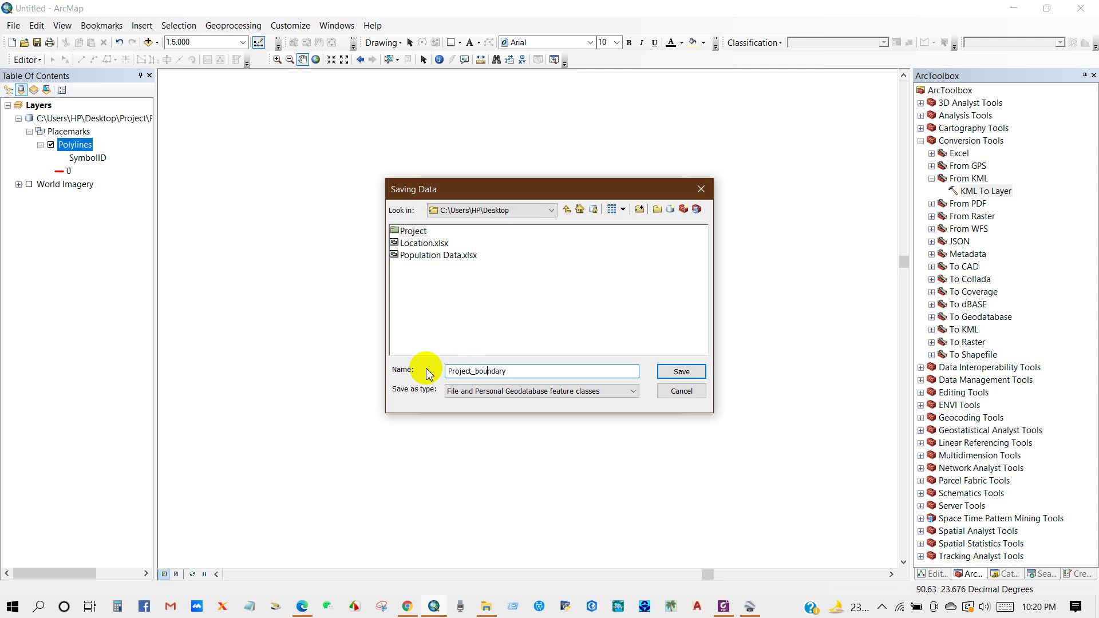
left_click(535, 392)
left_click(460, 413)
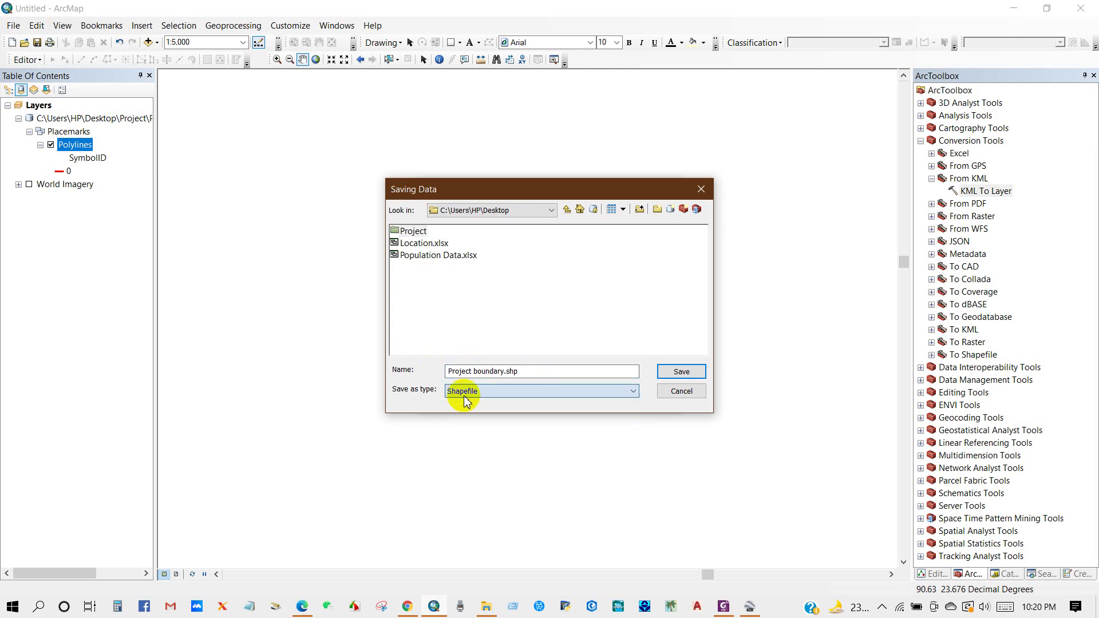
left_click(680, 373)
left_click(582, 399)
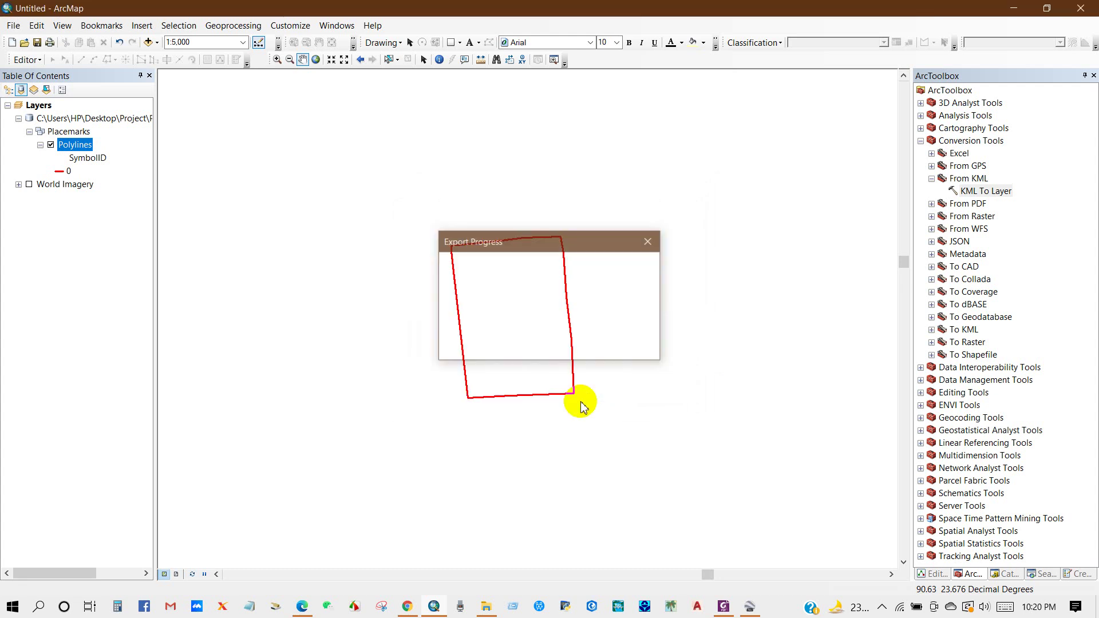
left_click(592, 359)
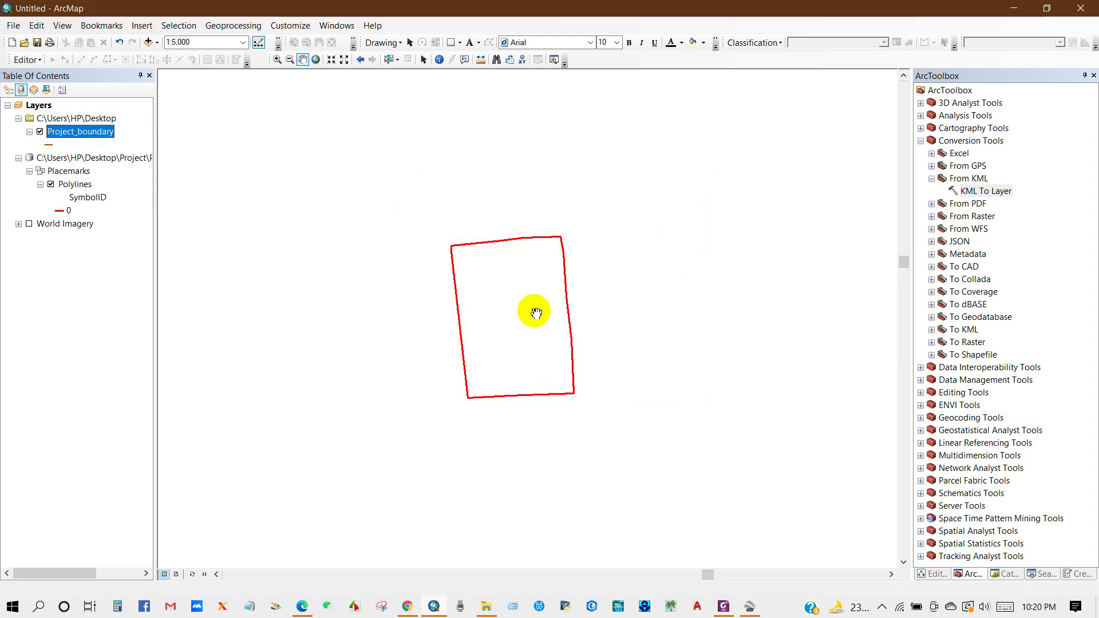
Remove the converted Project Boundary.gdb source from the map and list the remaining layers by drawing order
right_click(74, 158)
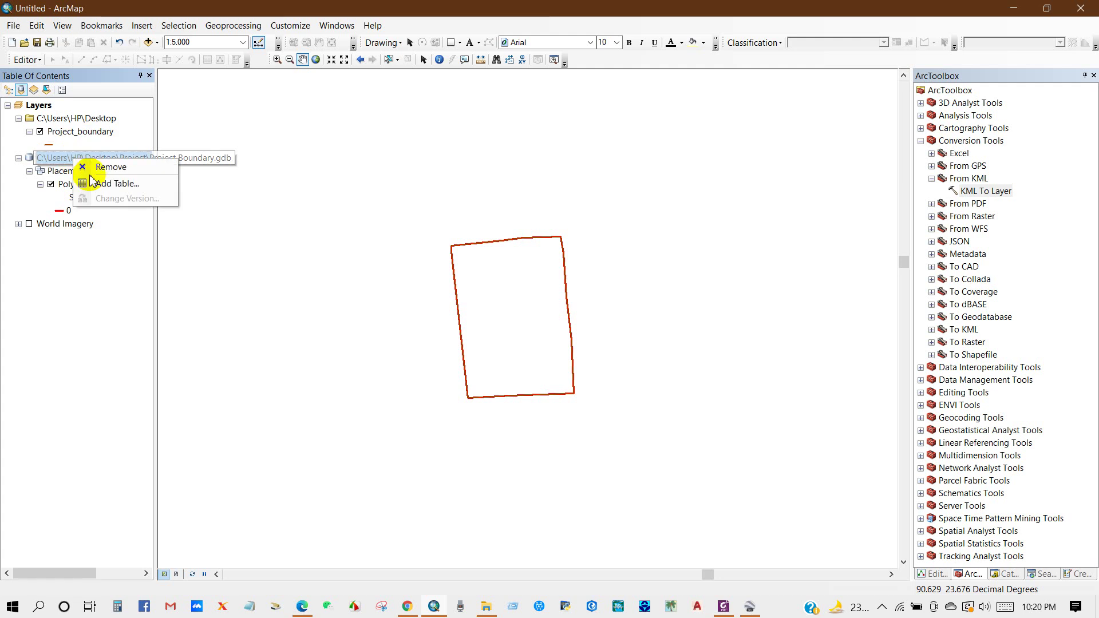
left_click(112, 165)
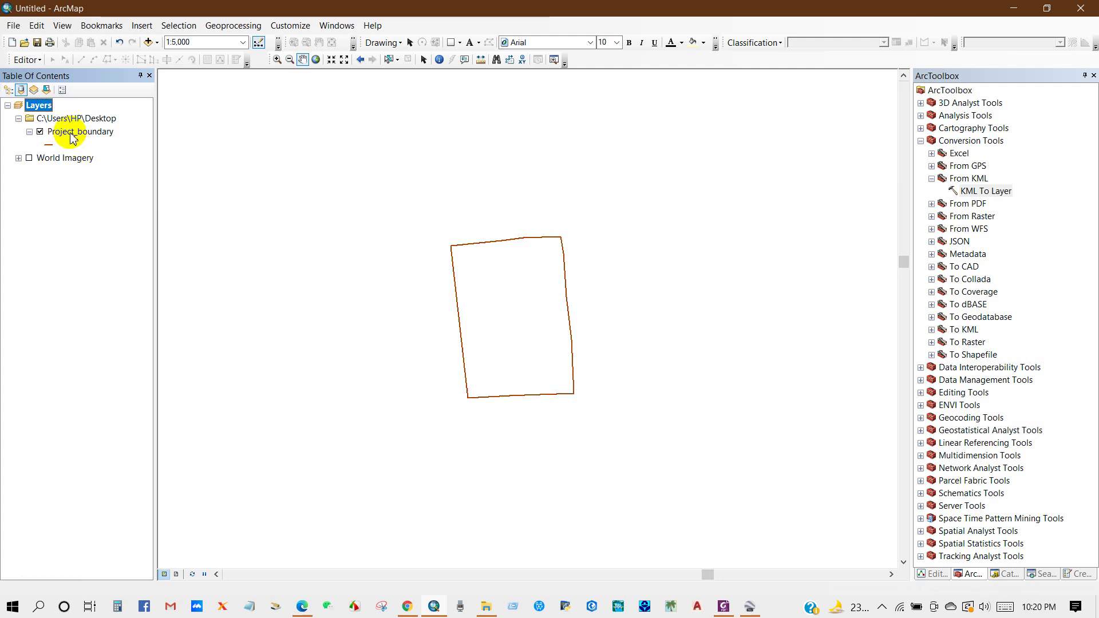
left_click(8, 90)
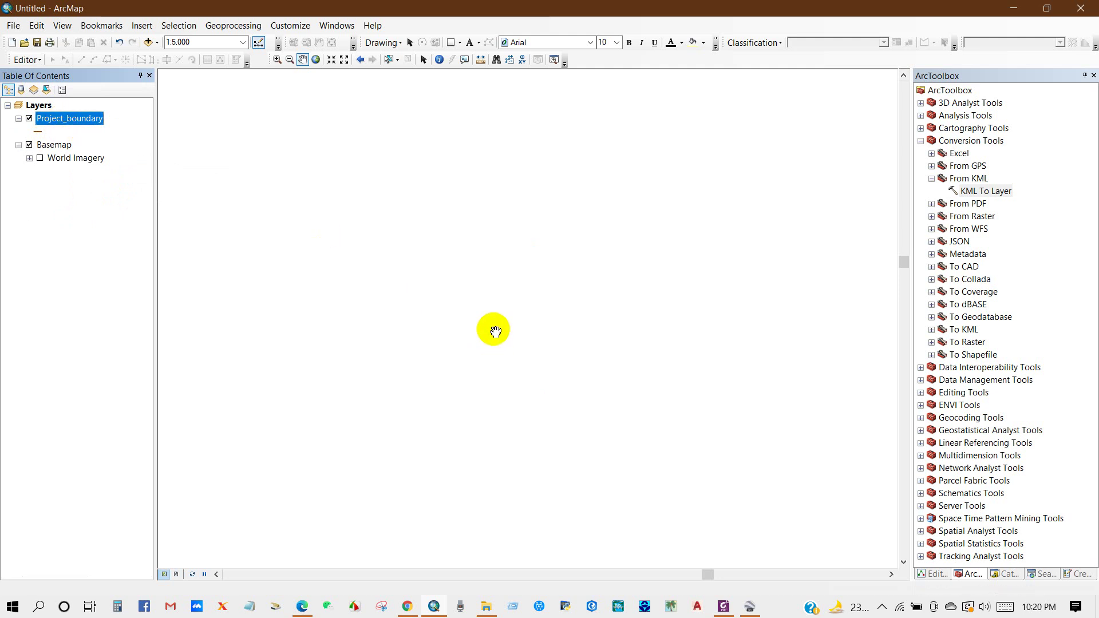
scroll(510, 246, "up", 3)
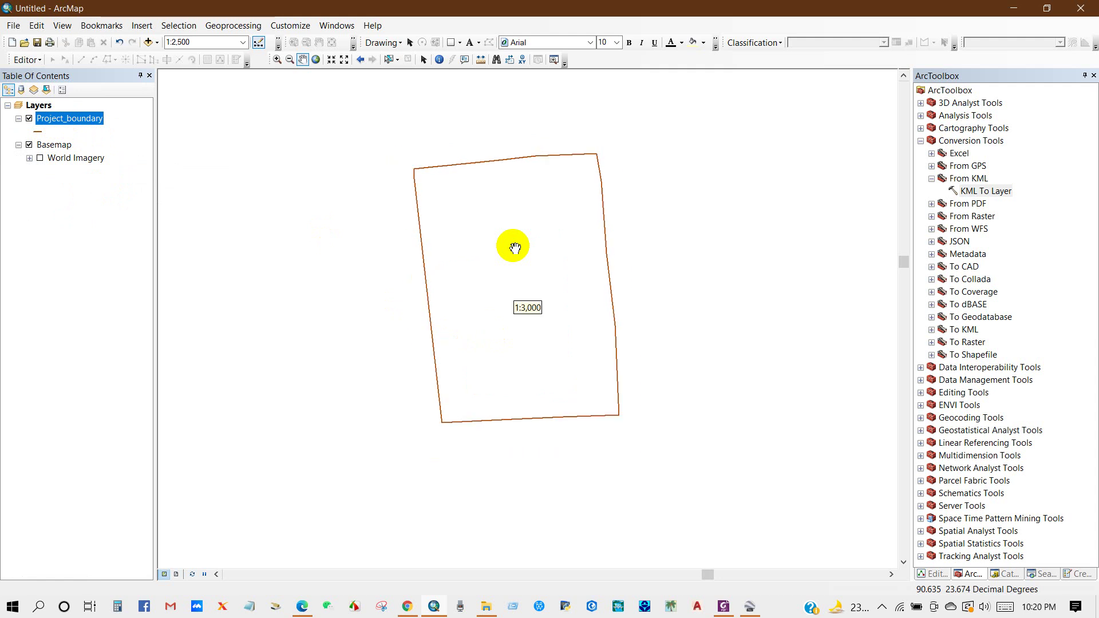
Open the Buffer tool from the Proximity toolset of the Analysis Tools and choose Project_boundary as the input features
left_click(920, 141)
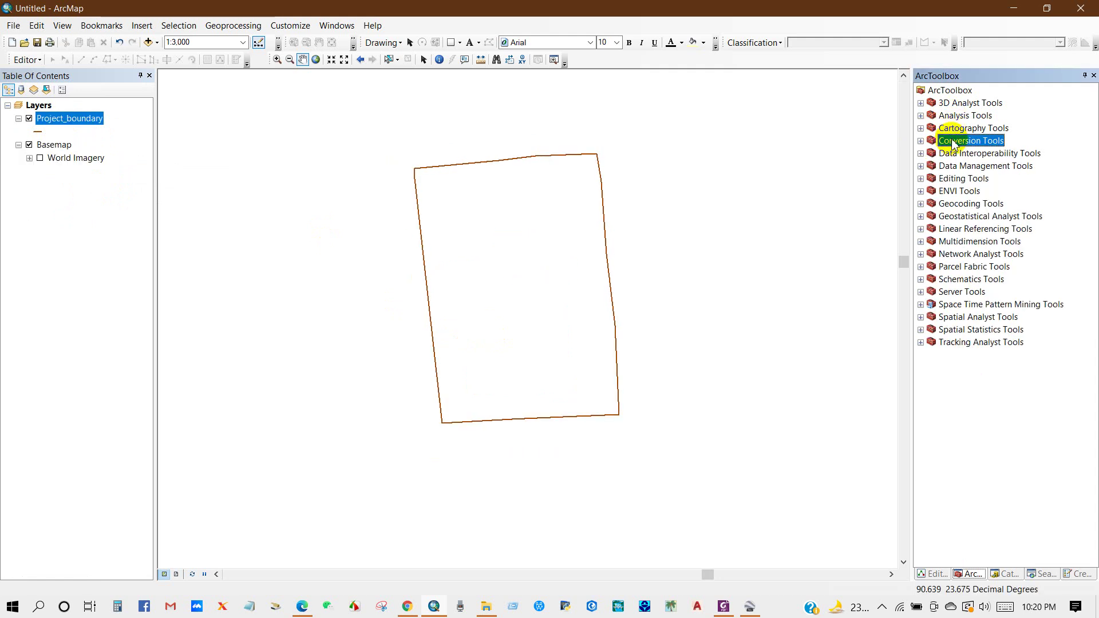
left_click(955, 117)
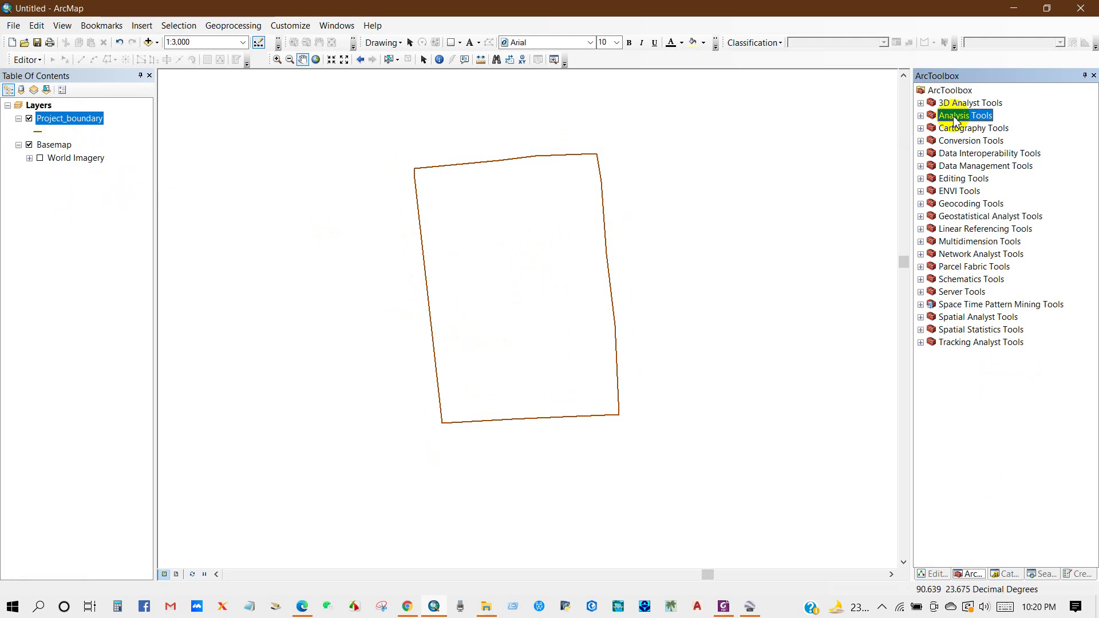
left_click(921, 116)
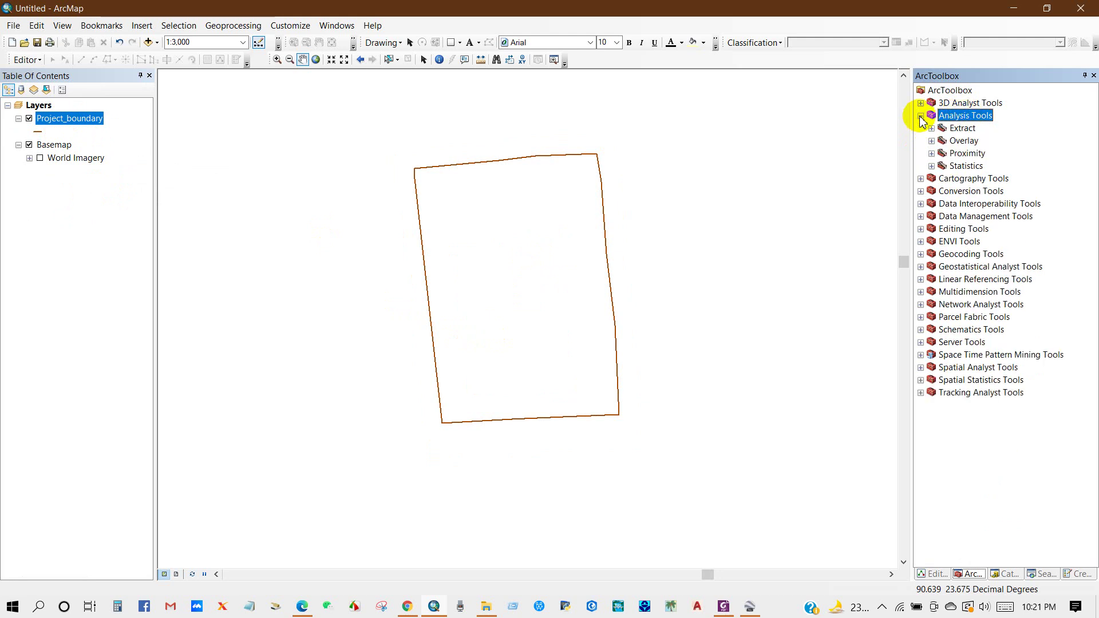
left_click(971, 155)
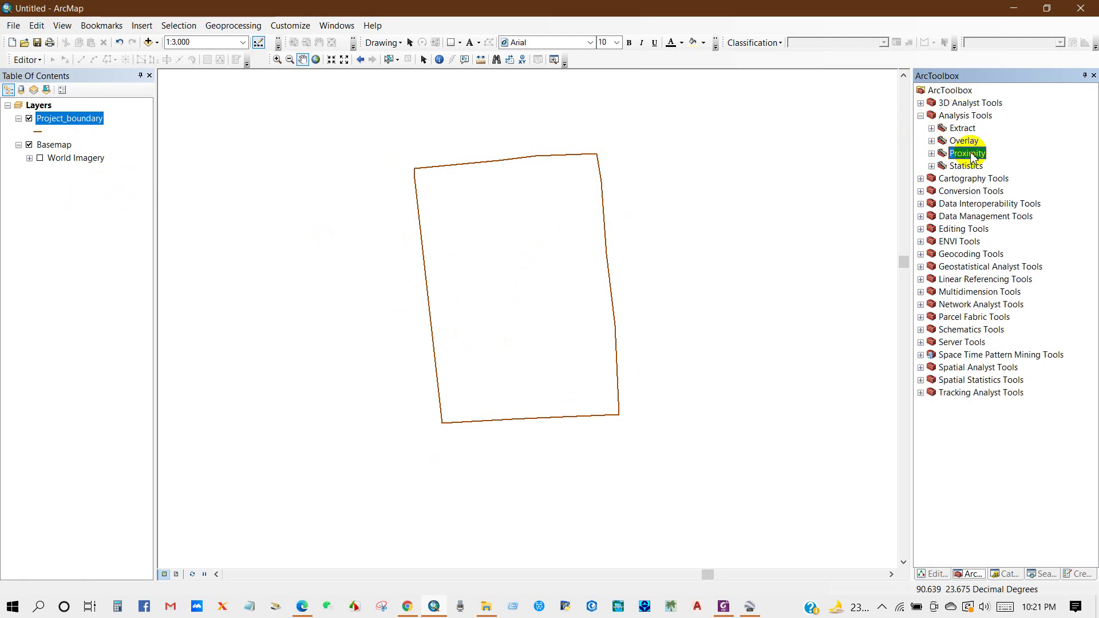
left_click(933, 154)
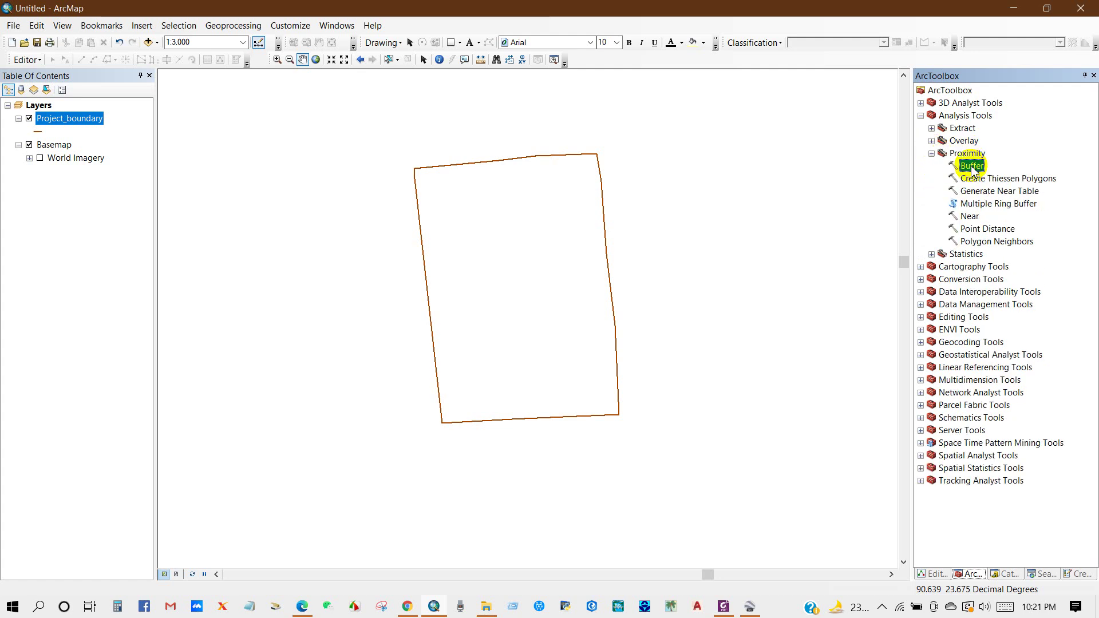
left_click(970, 166)
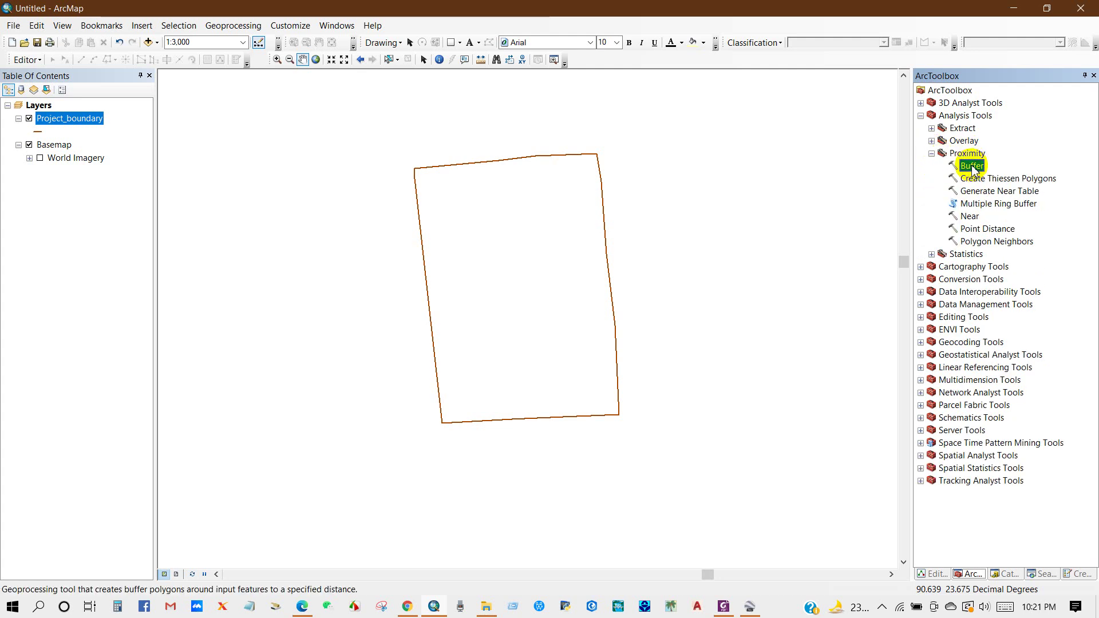
double_click(971, 167)
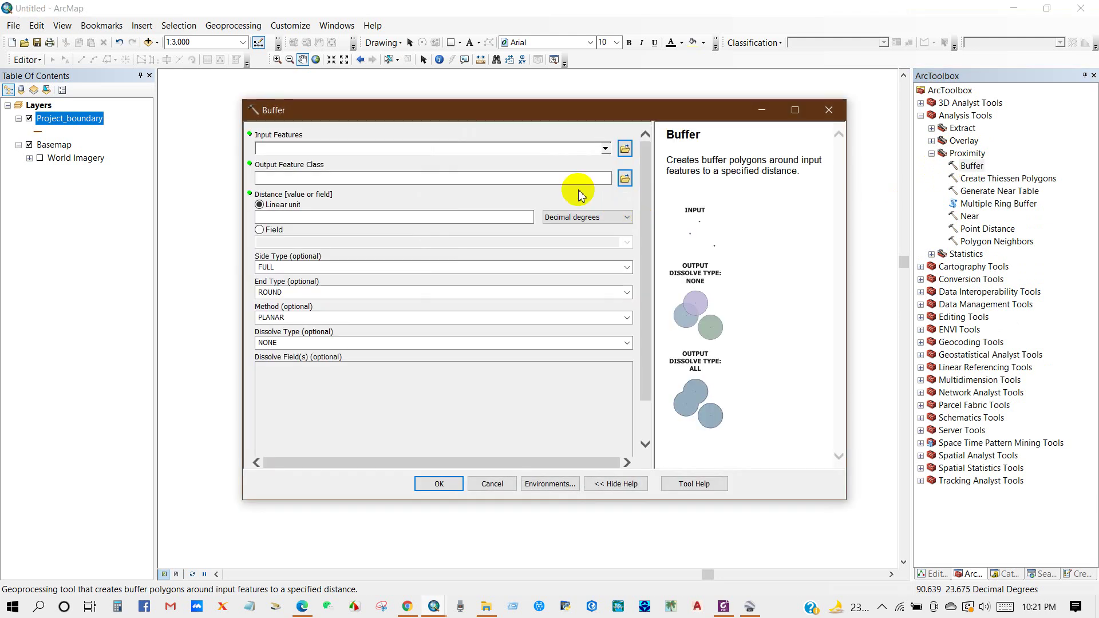
left_click(605, 150)
left_click(319, 165)
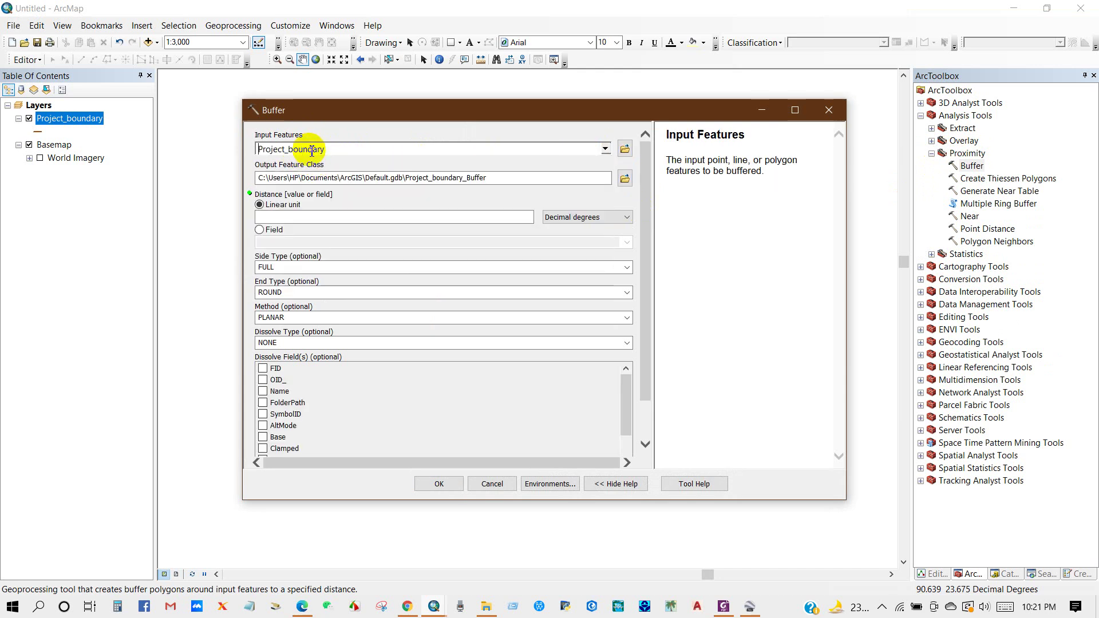
Set the linear buffer distance to 2 kilometers and run the buffer on the project boundary
left_click(412, 179)
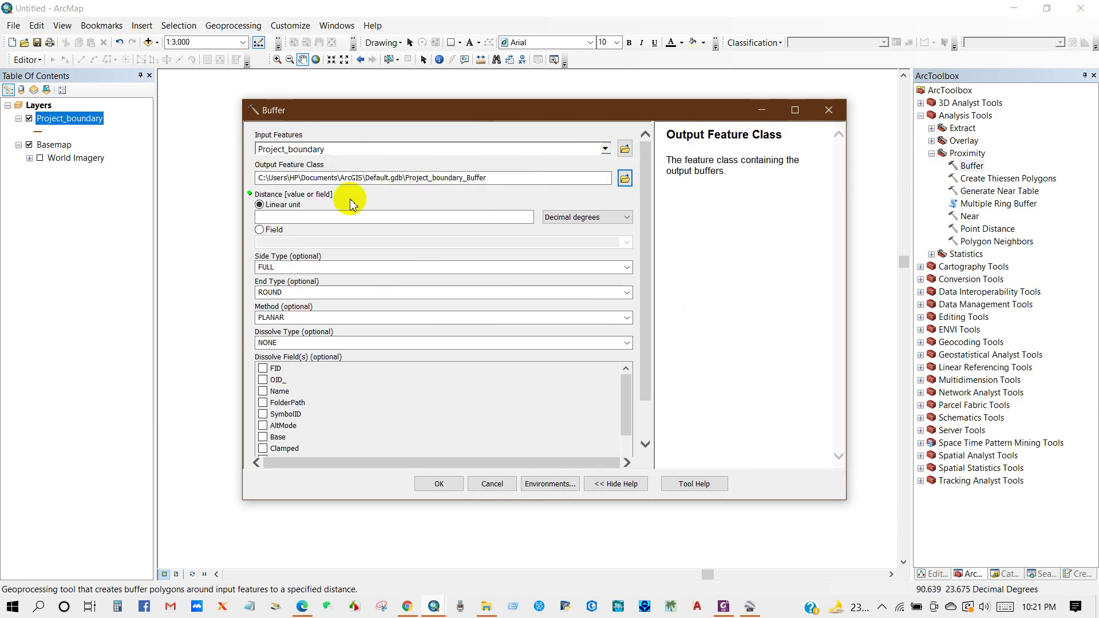
left_click(566, 218)
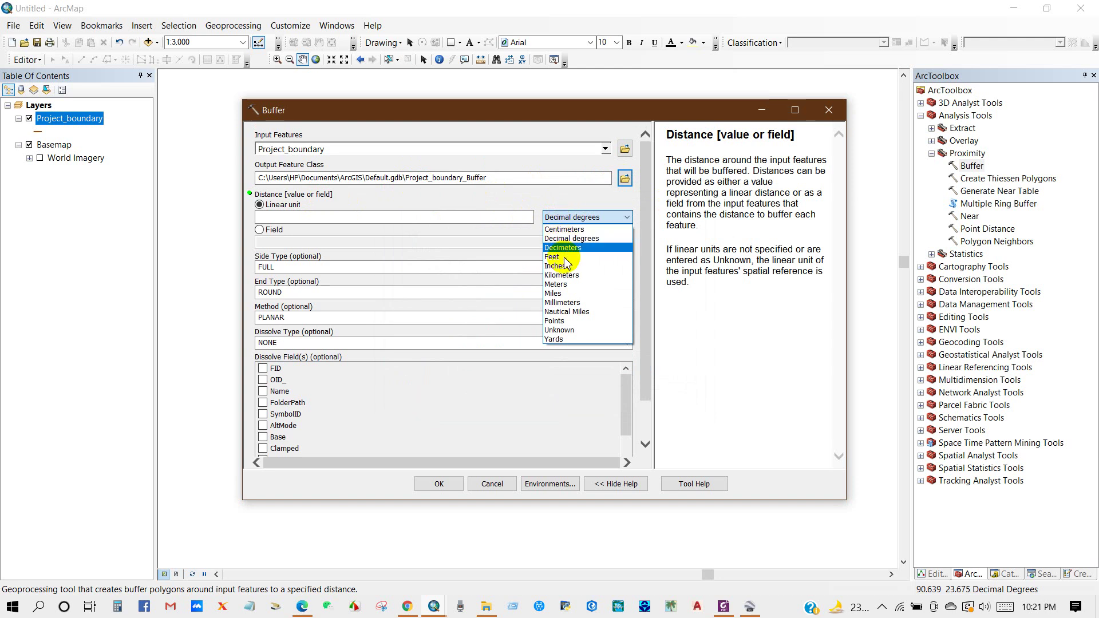
left_click(566, 275)
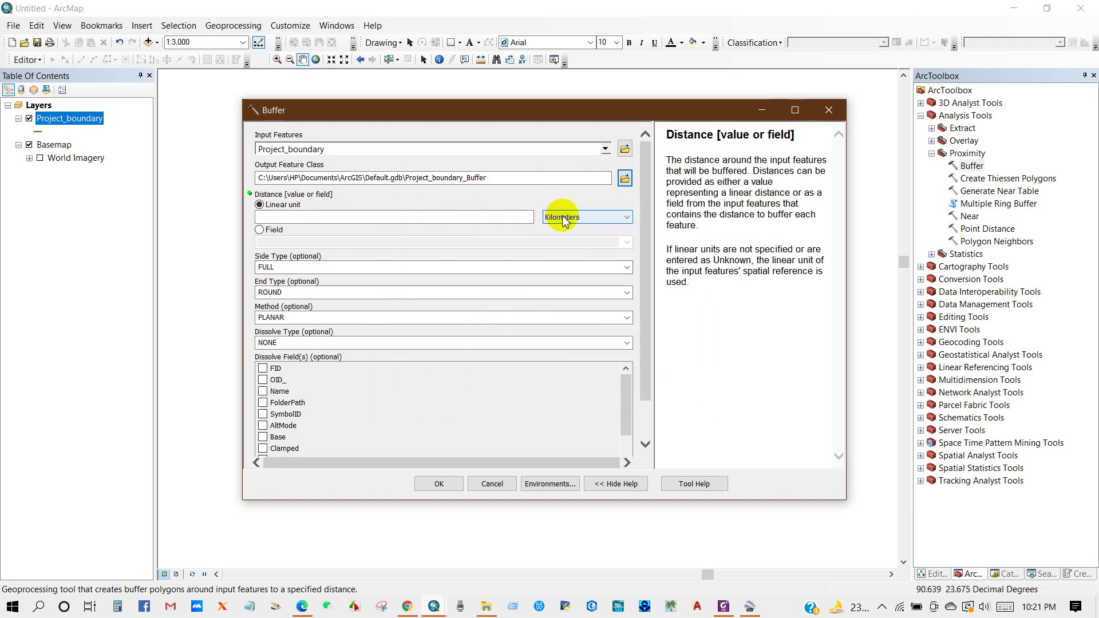
left_click(505, 217)
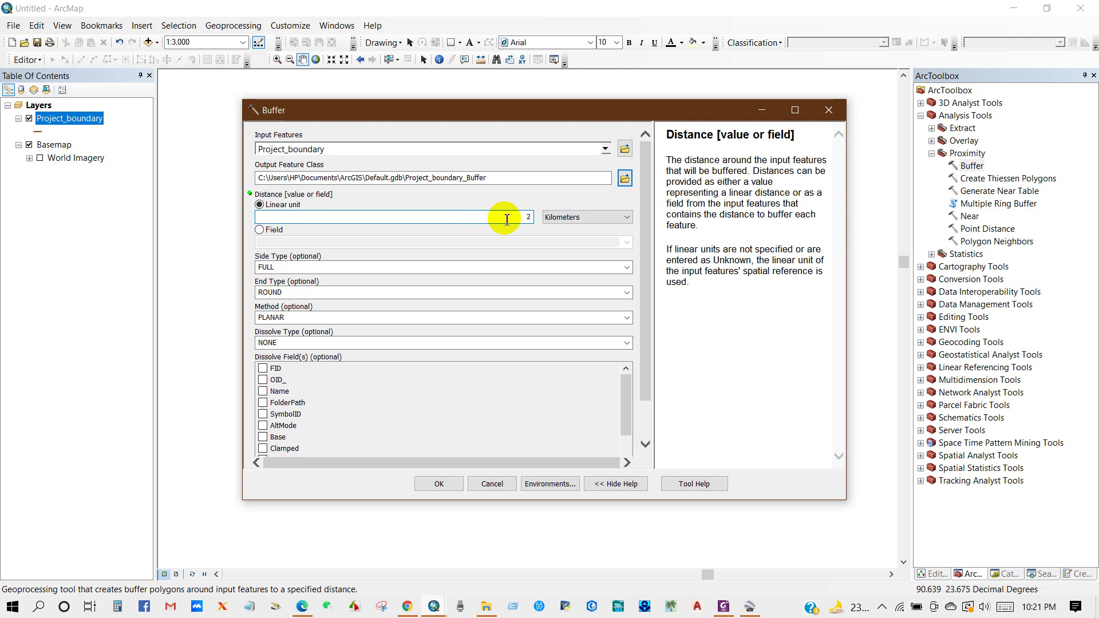
double_click(526, 217)
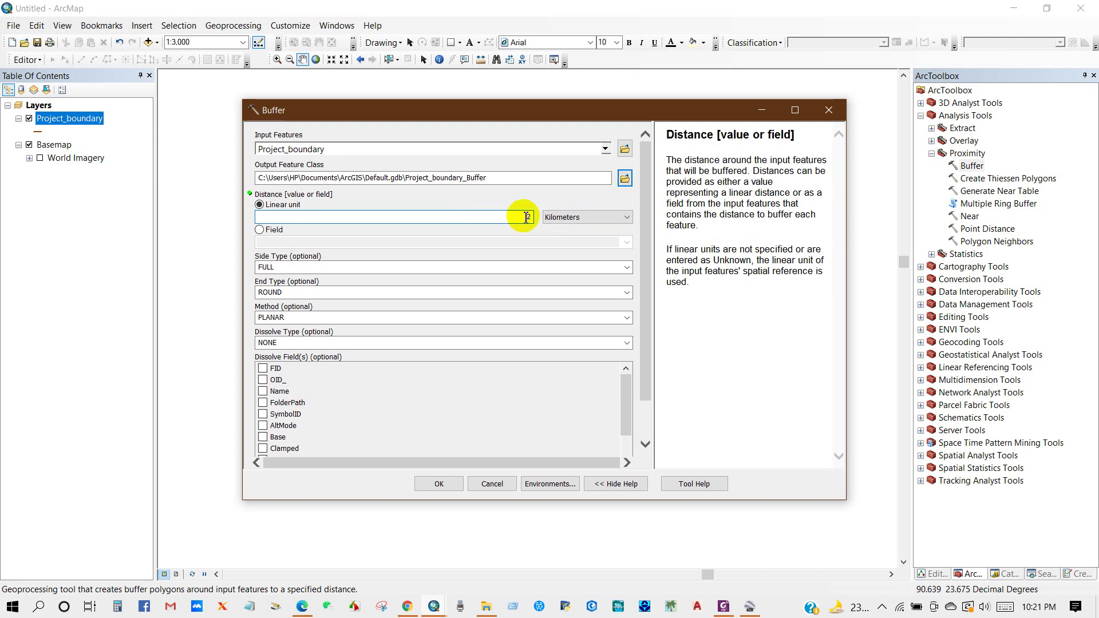
left_click_drag(643, 338, 641, 412)
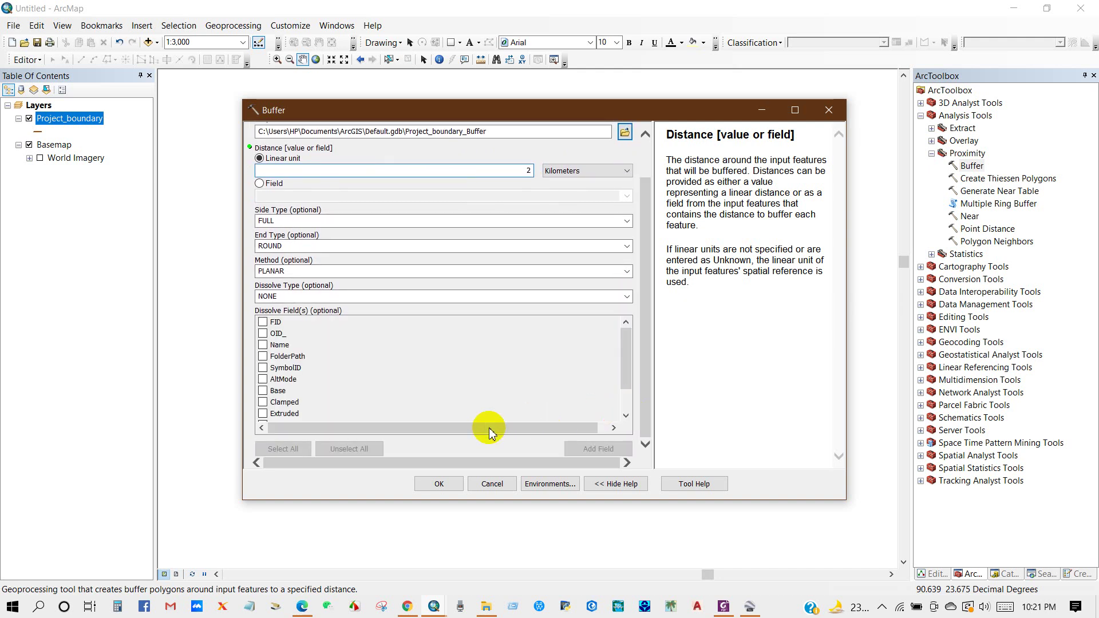
left_click(427, 485)
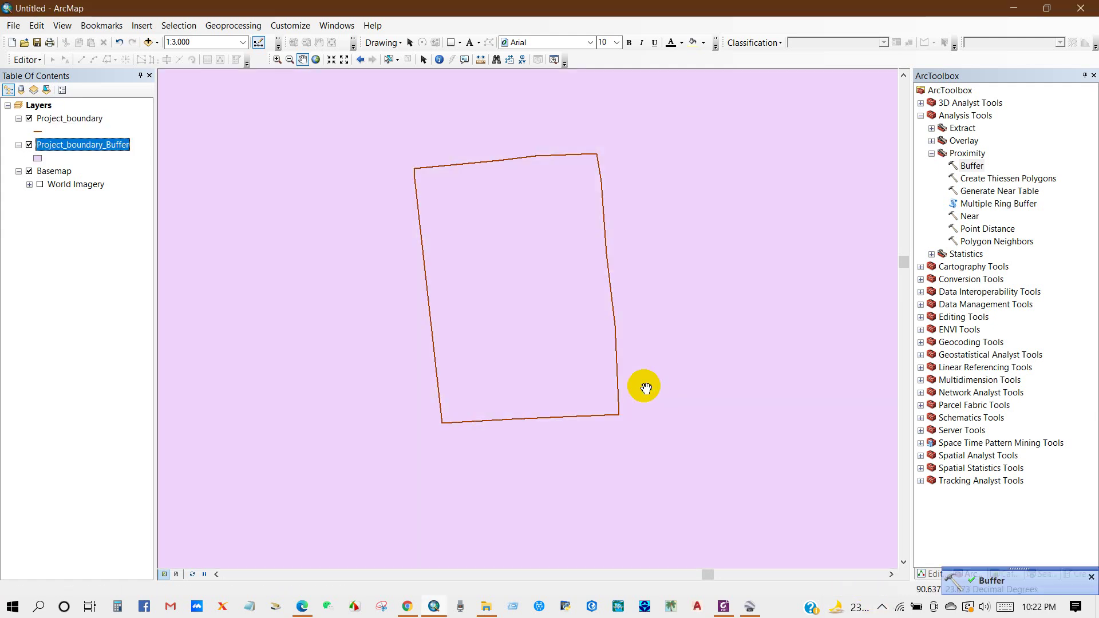
Give the 2 km buffer layer the Hollow symbol with an outline width of 1
scroll(644, 388, "up", 2)
scroll(646, 389, "up", 3)
scroll(645, 388, "up", 3)
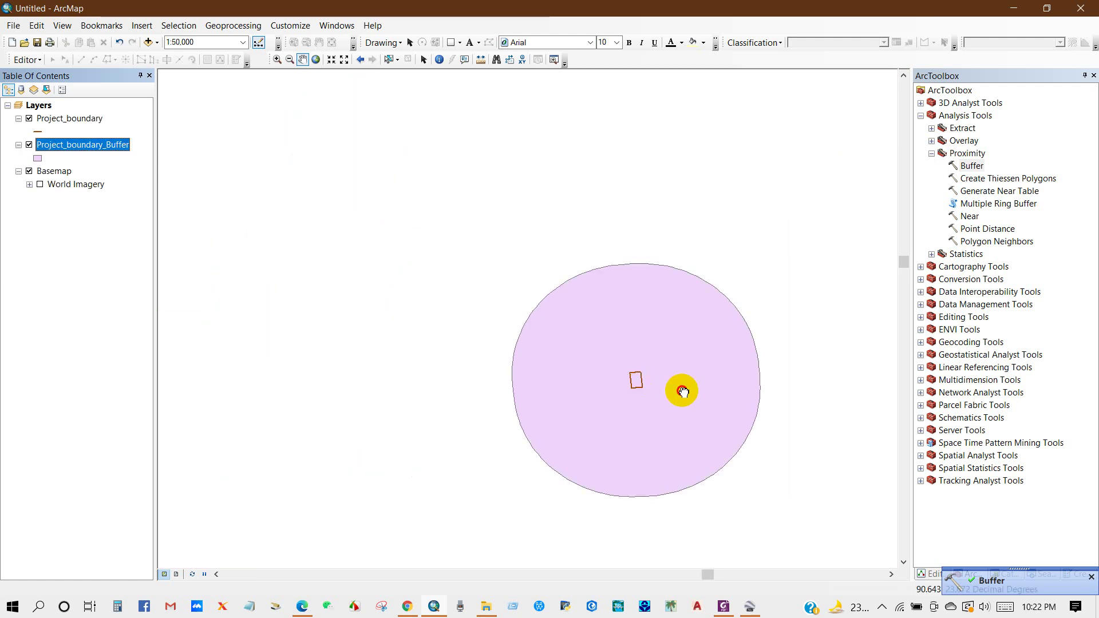
left_click_drag(682, 390, 557, 339)
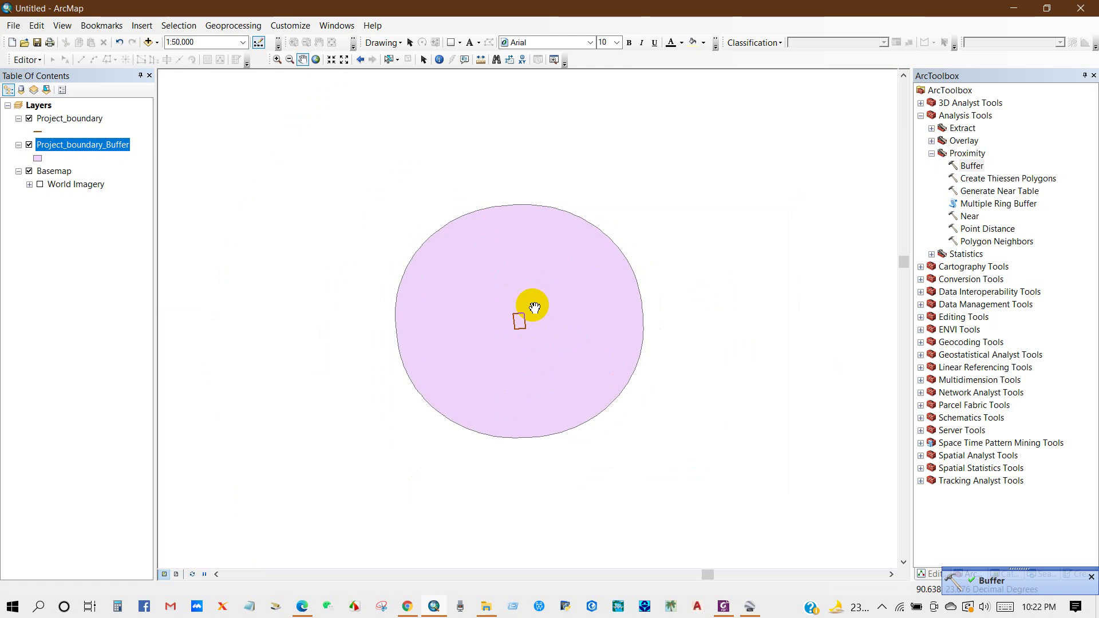
scroll(521, 312, "down", 1)
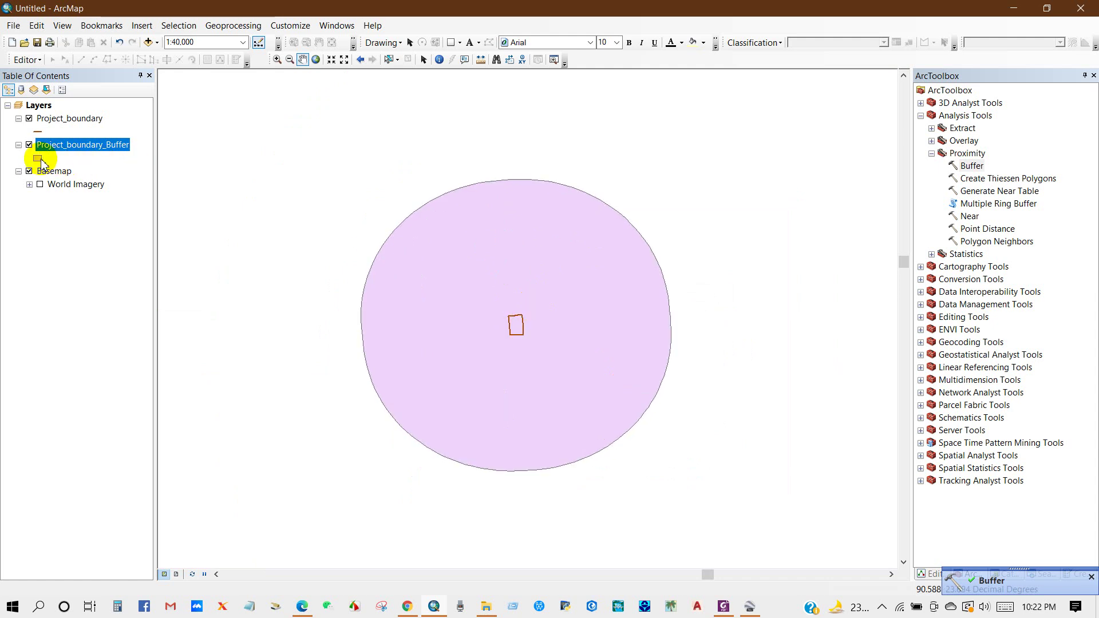
left_click(39, 159)
left_click(578, 299)
double_click(723, 358)
type("1")
left_click(644, 535)
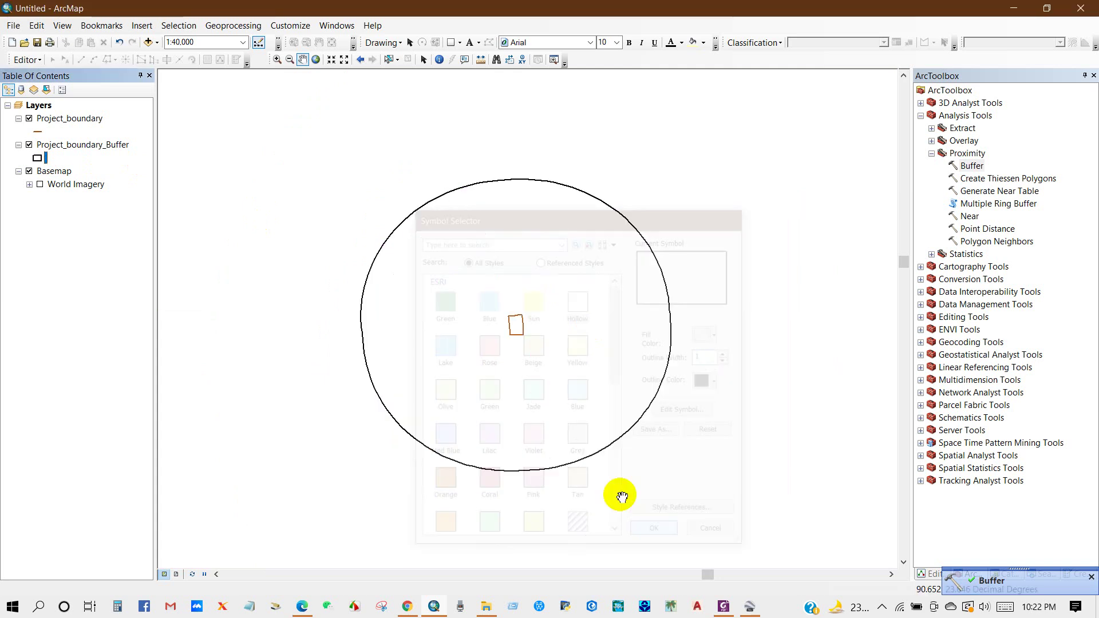
Check the 2 km buffer outline against the World Imagery, and hide the whole Basemap group
left_click_drag(579, 397, 595, 401)
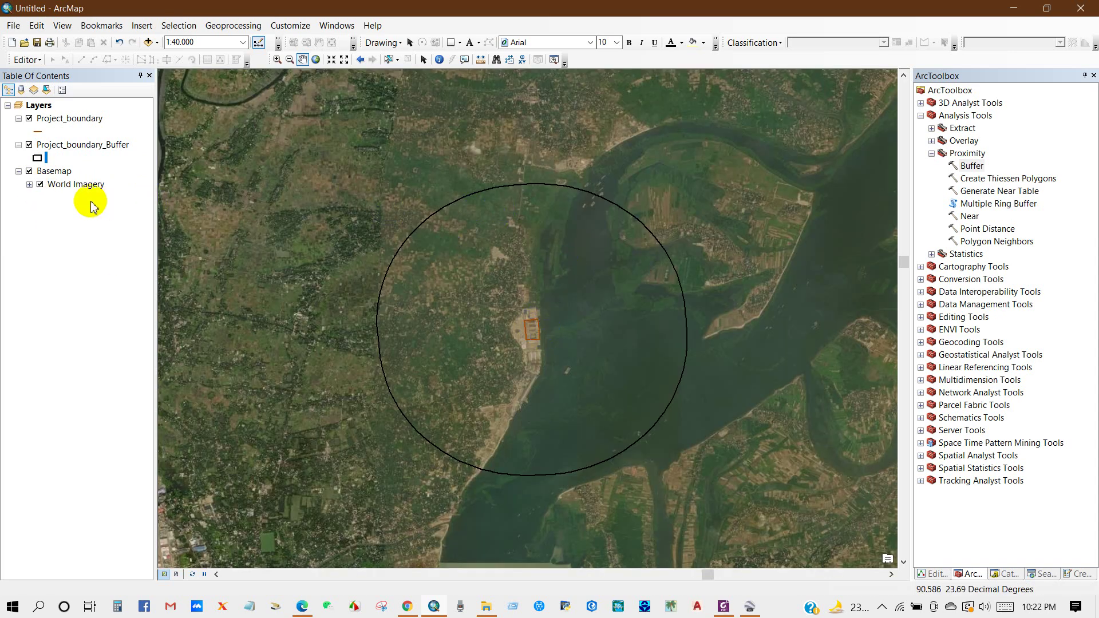
left_click(29, 171)
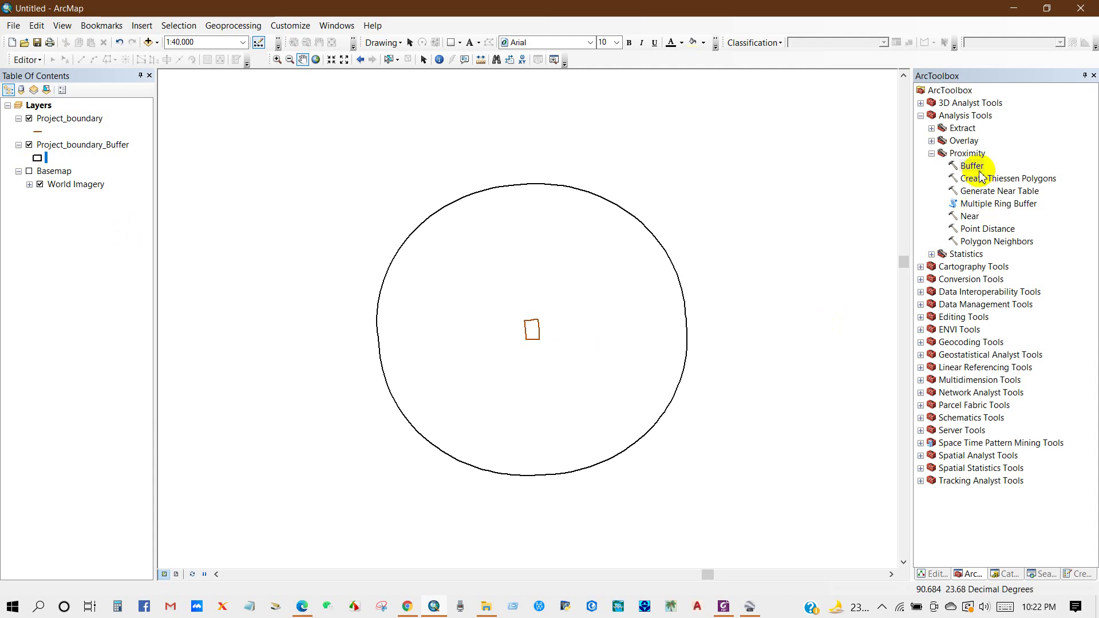
Create a second buffer around Project_boundary with a linear distance of 5 kilometers
double_click(973, 166)
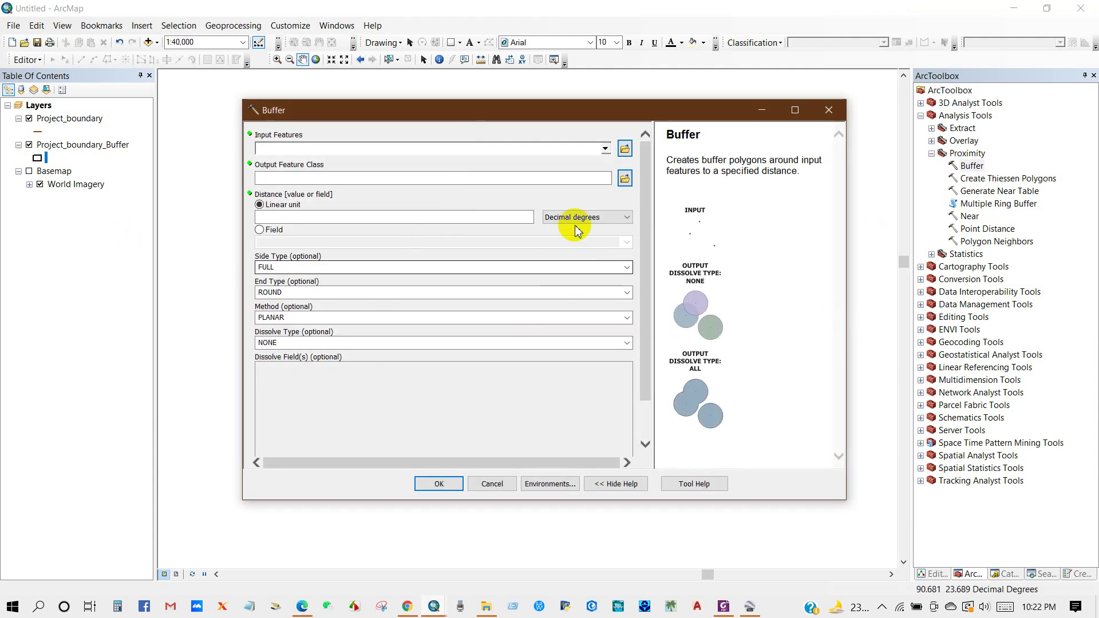
left_click(605, 149)
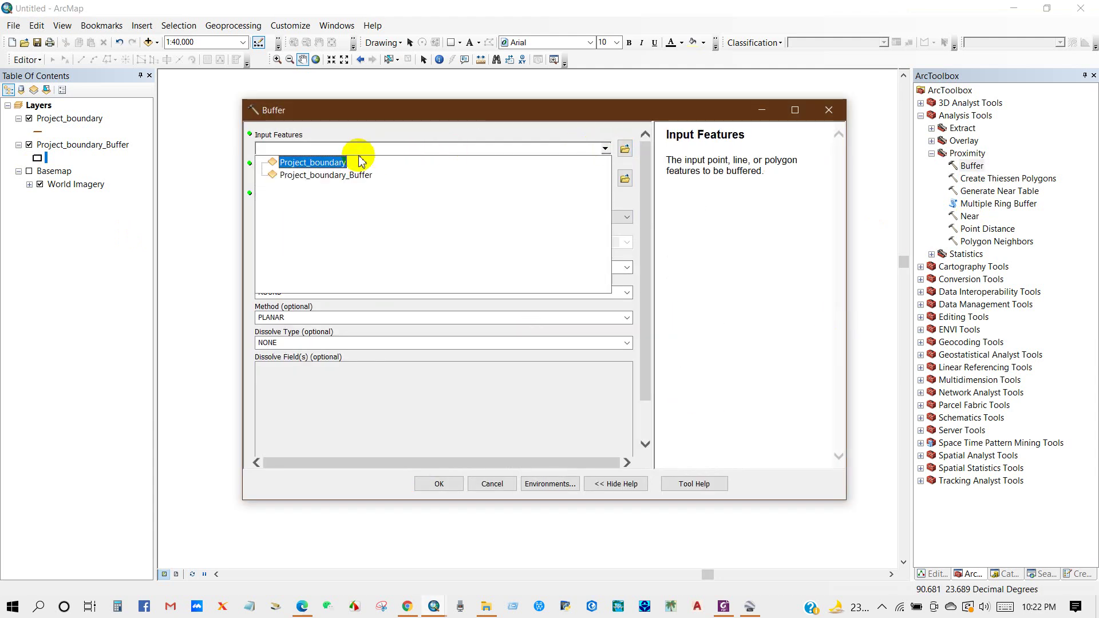
left_click(314, 163)
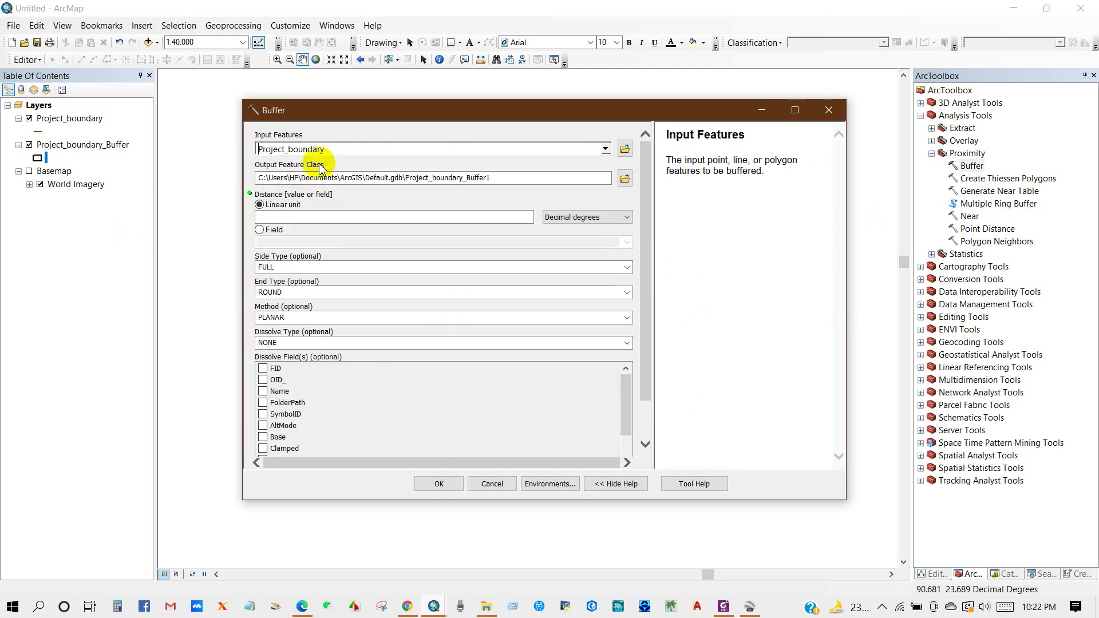
left_click(584, 218)
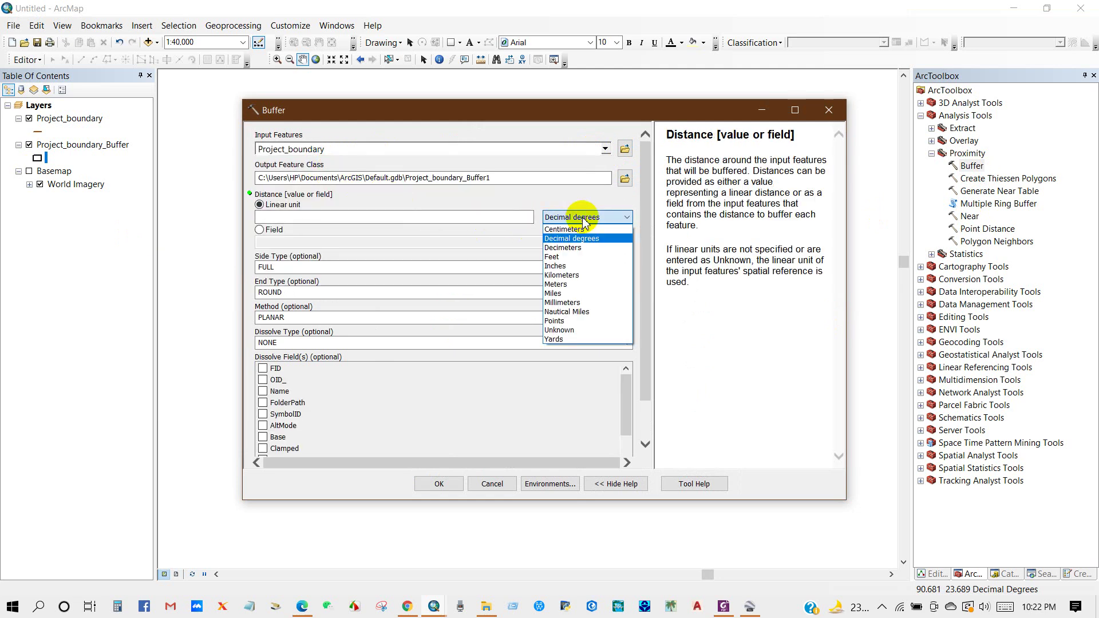
left_click(558, 275)
left_click(509, 217)
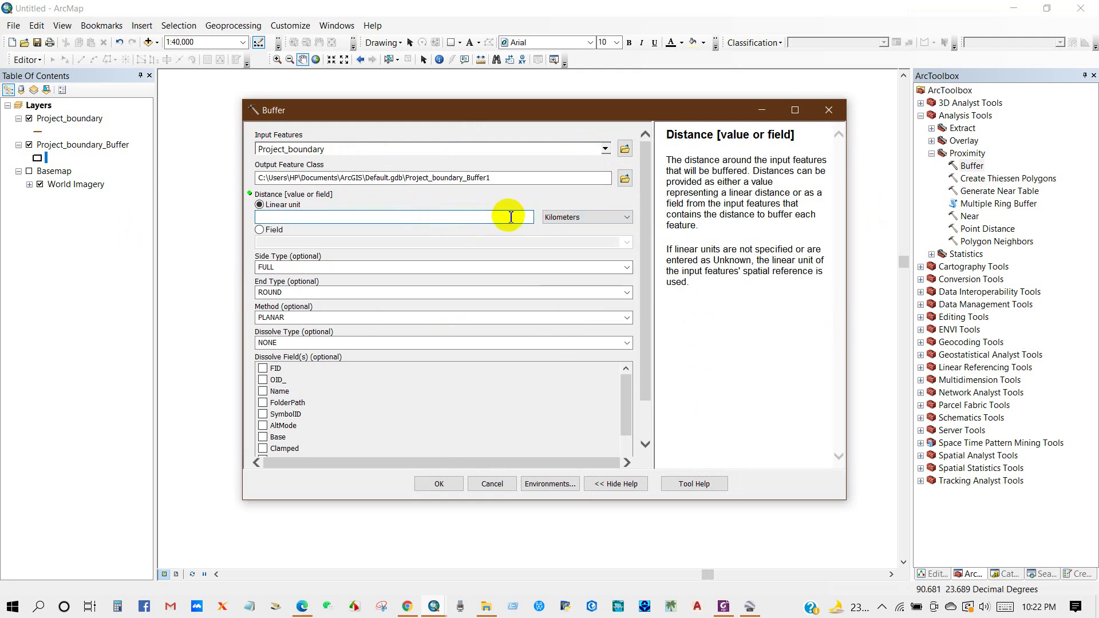
type("5")
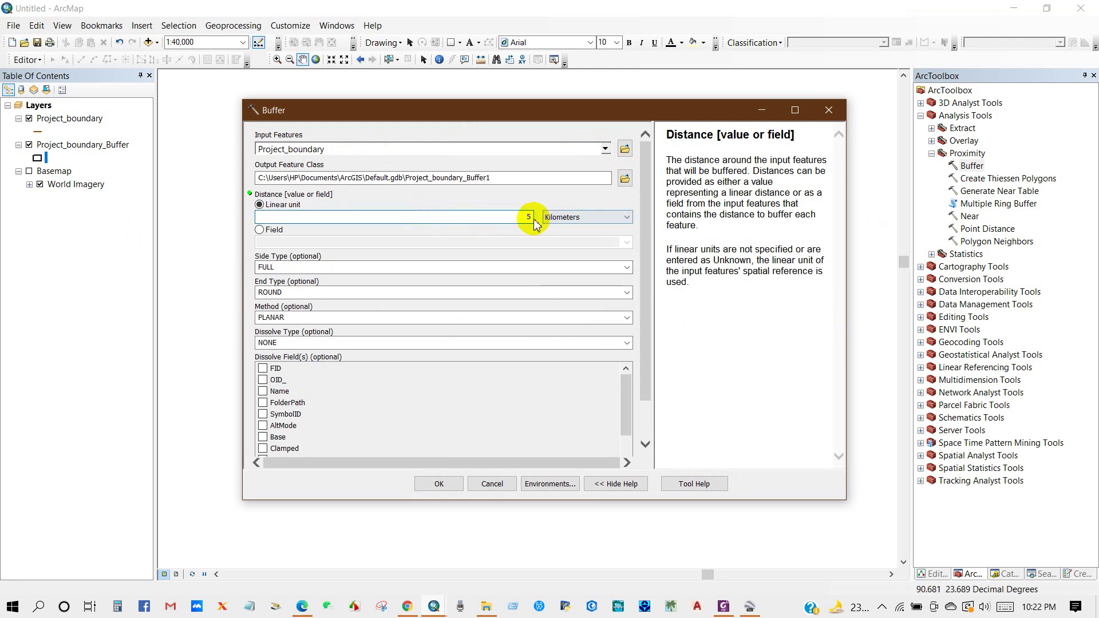
left_click(444, 484)
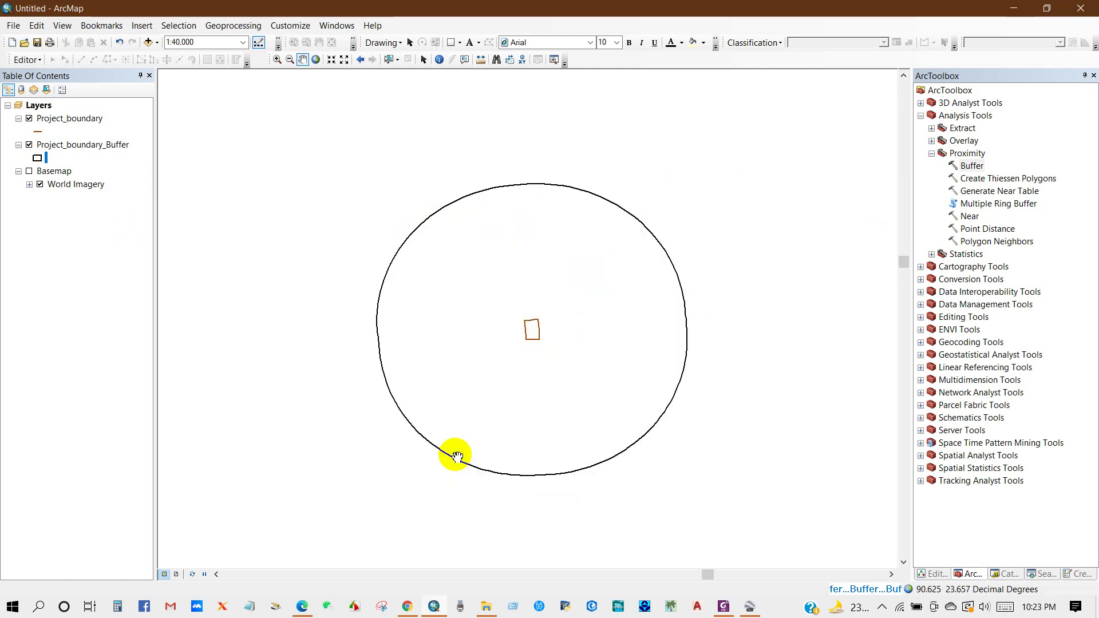
Apply the Hollow symbol to the 5 km buffer layer so only its outline is drawn
scroll(574, 346, "down", 3)
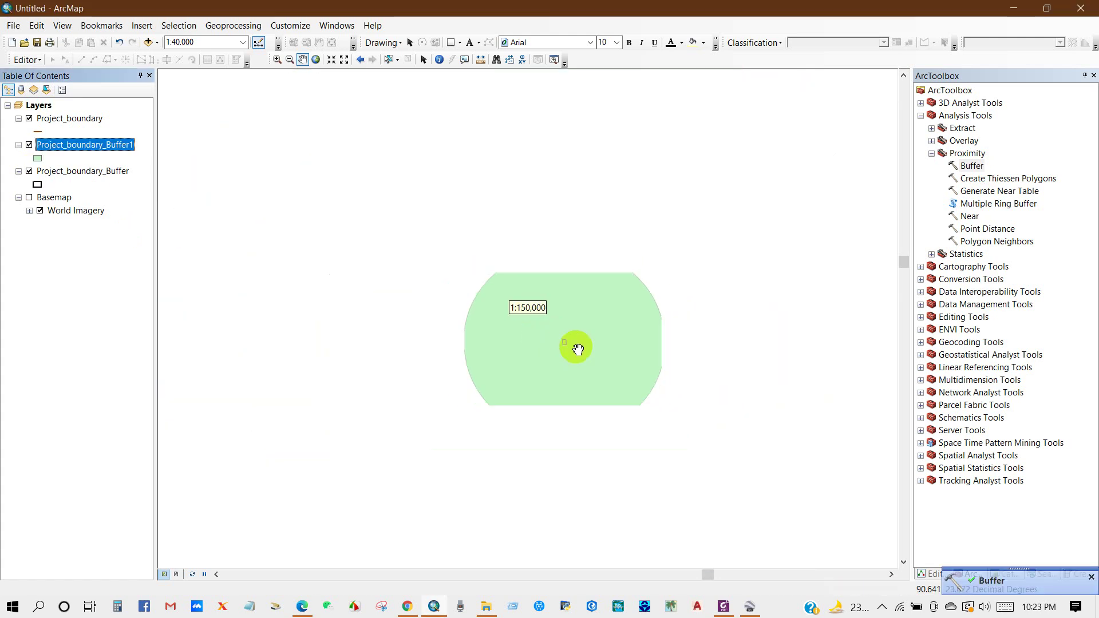
scroll(575, 348, "up", 3)
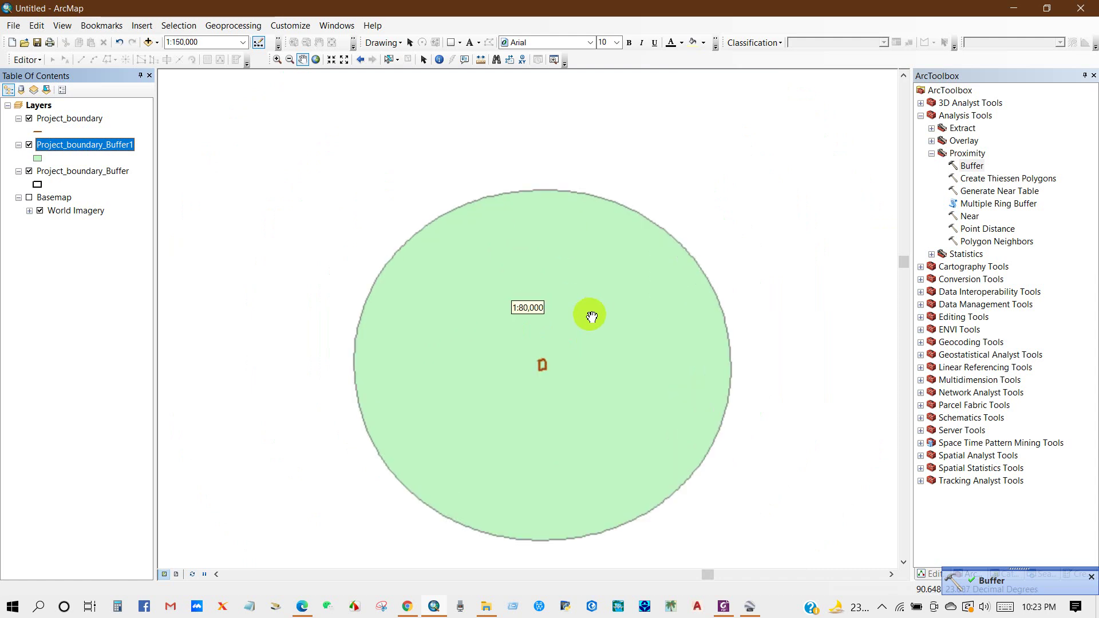
left_click_drag(561, 331, 545, 296)
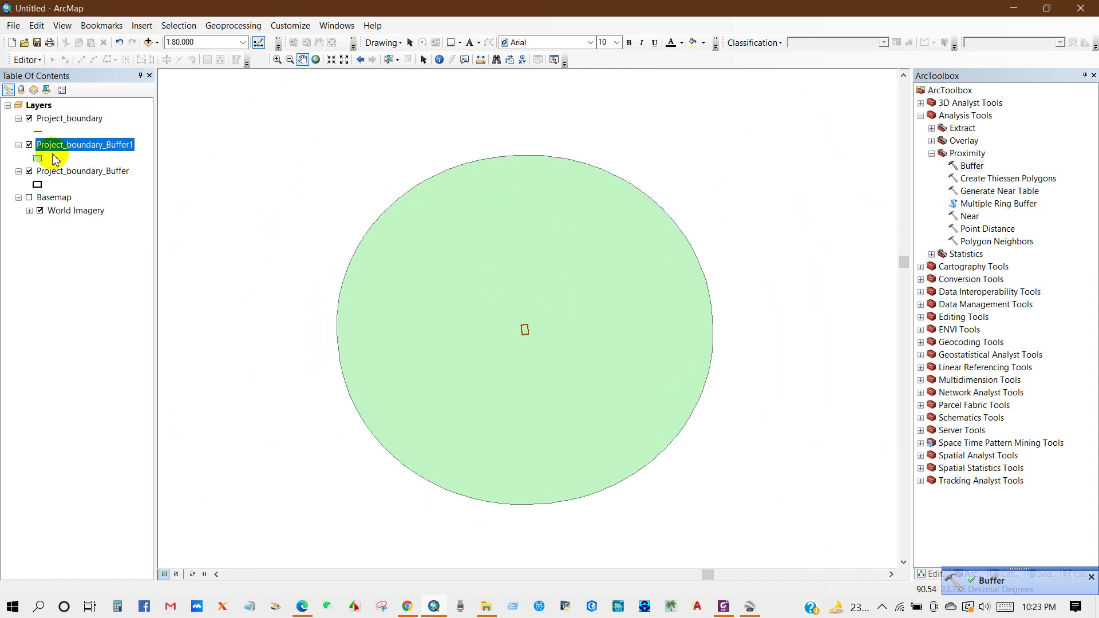
left_click(37, 159)
left_click(579, 299)
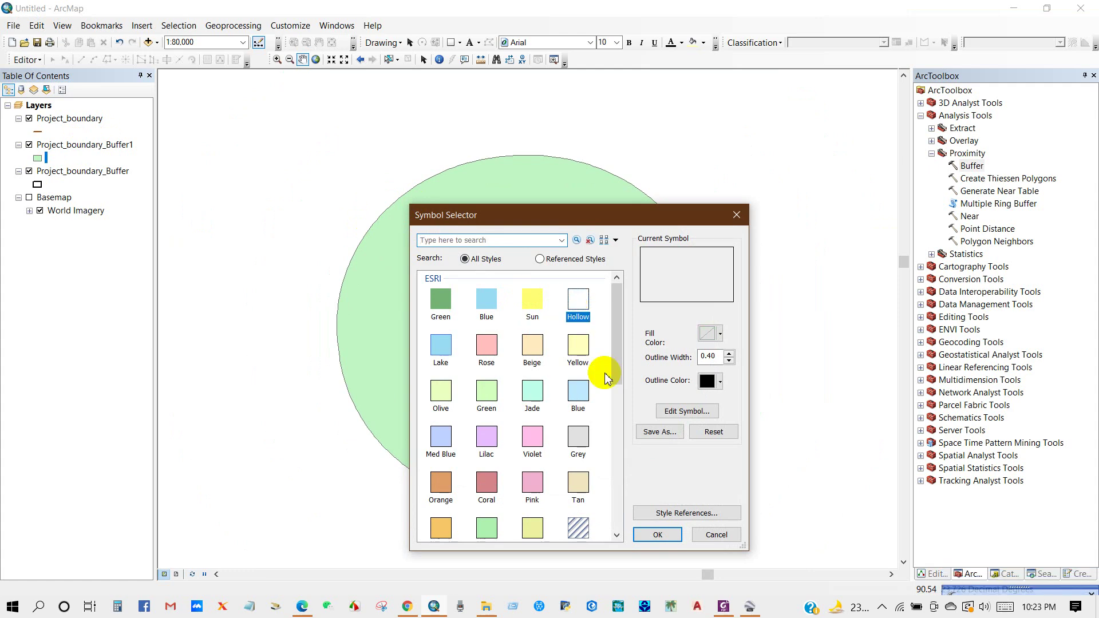
left_click(659, 535)
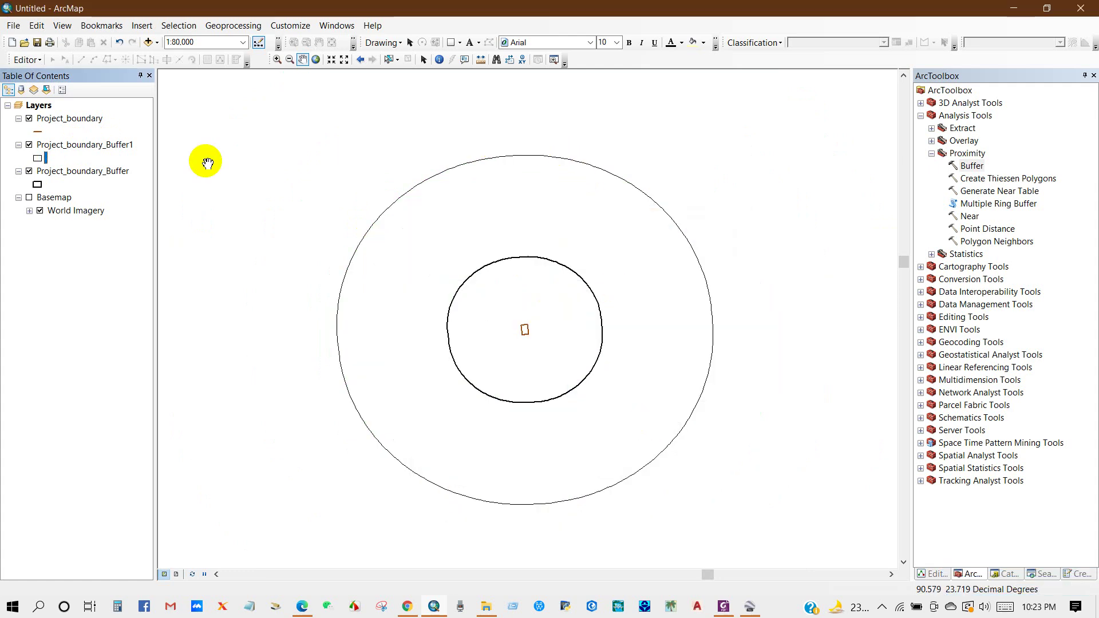
Set the 5 km buffer layer's outline to orange with a width of 1
left_click(37, 158)
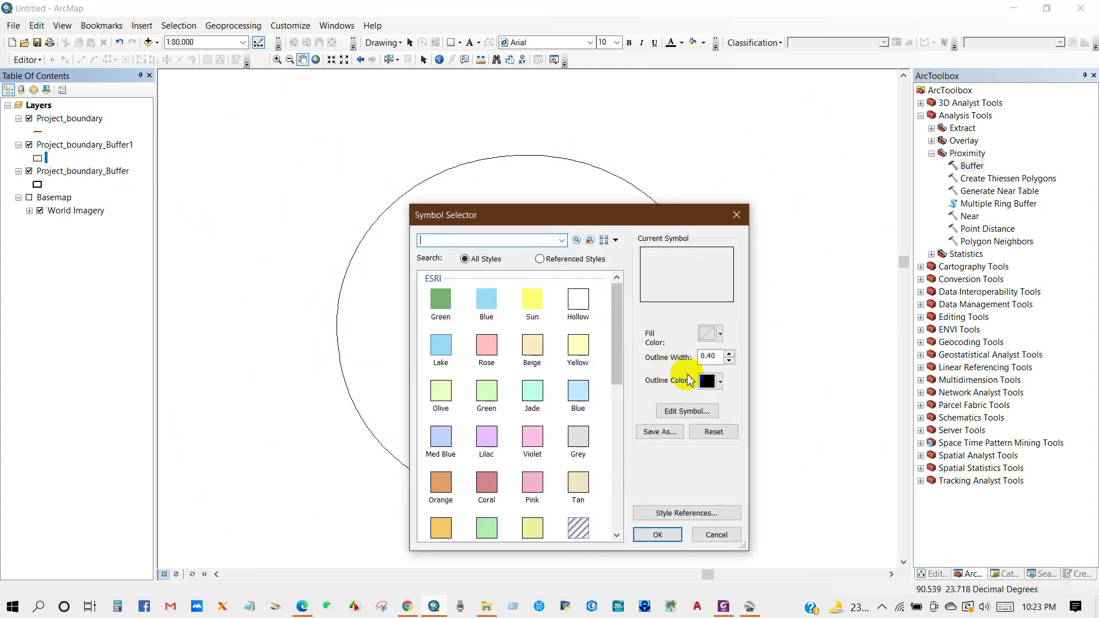
left_click(719, 382)
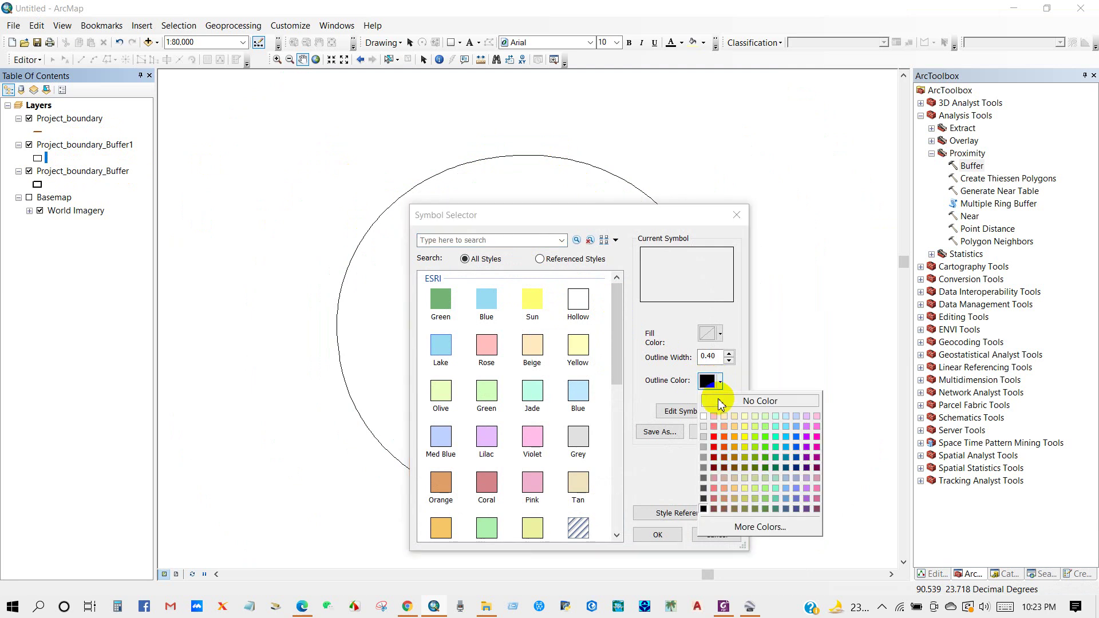
left_click(725, 435)
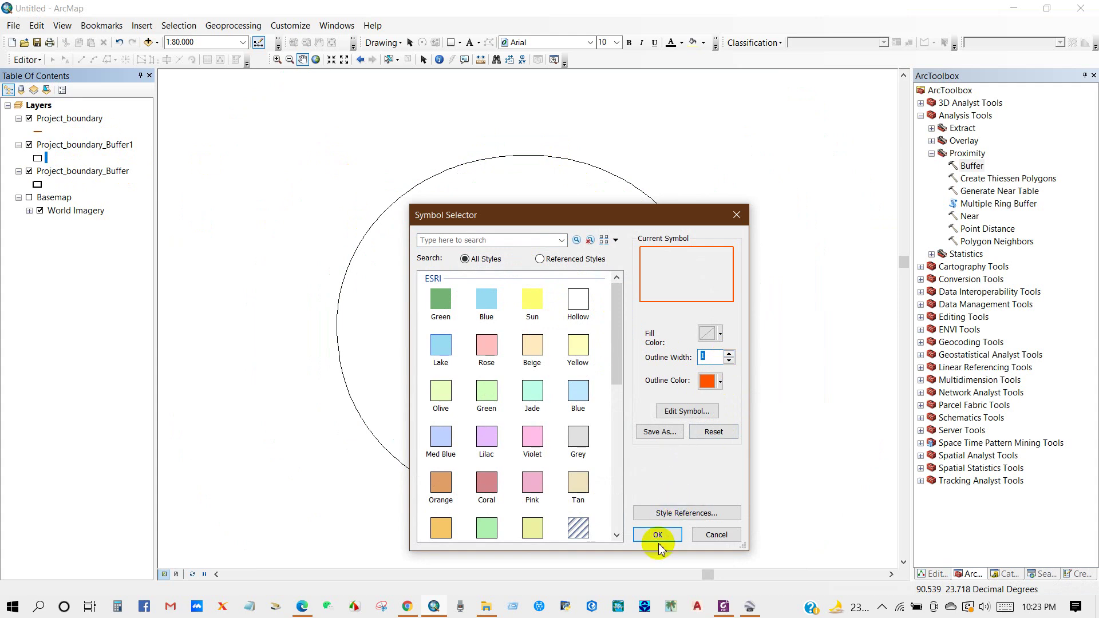
left_click(658, 535)
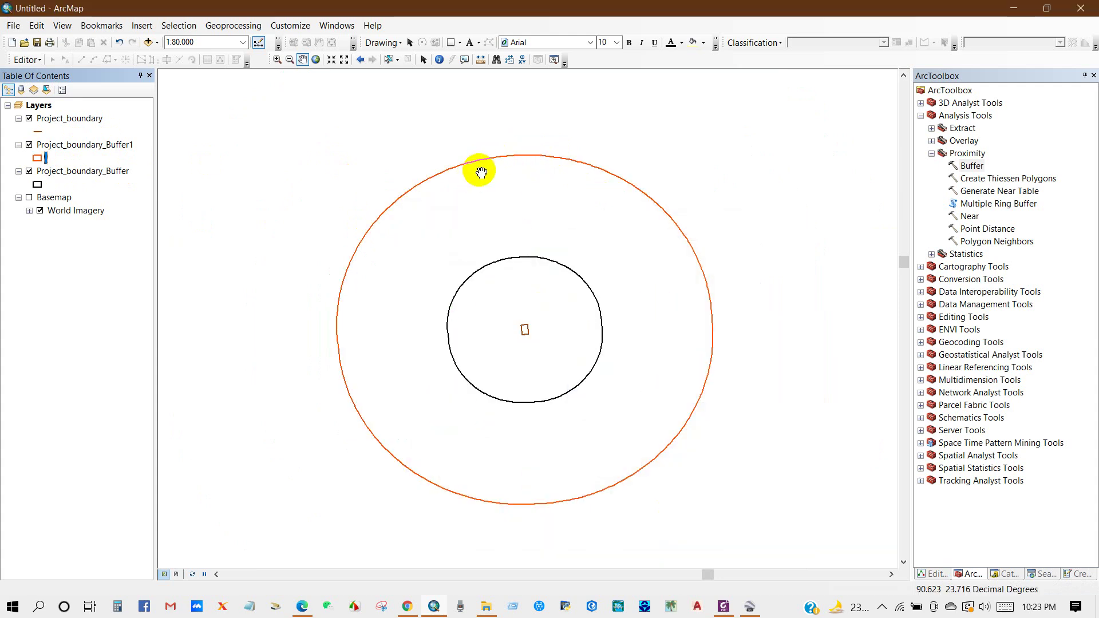
Rename the Project_boundary_Buffer1 layer as 5km and the Project_boundary_Buffer layer as 2km
left_click(76, 148)
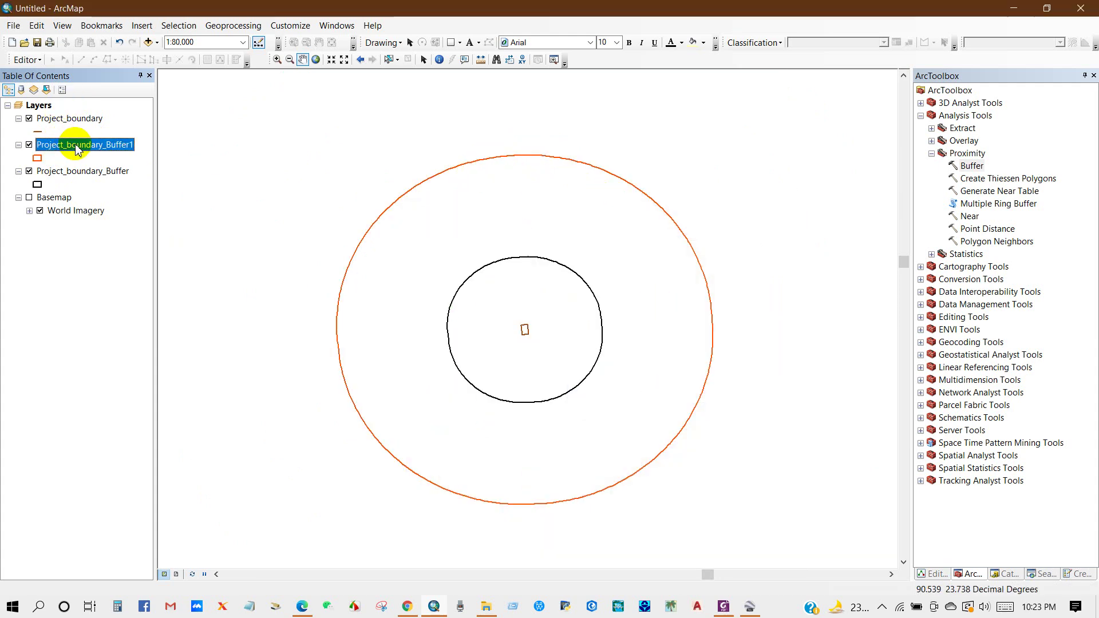
left_click(68, 144)
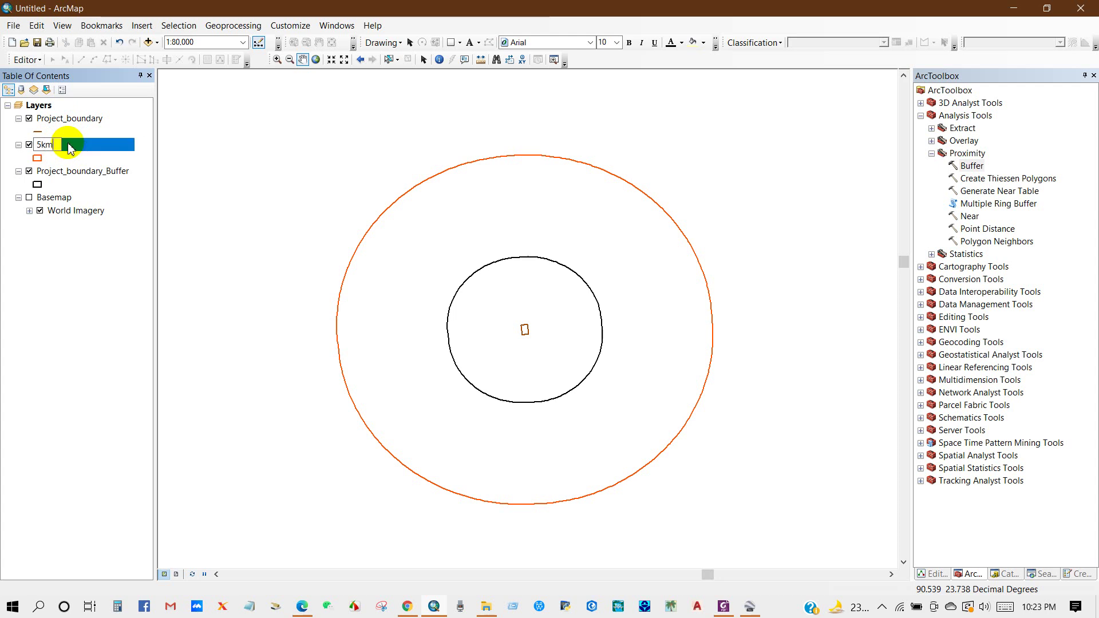
key("Return")
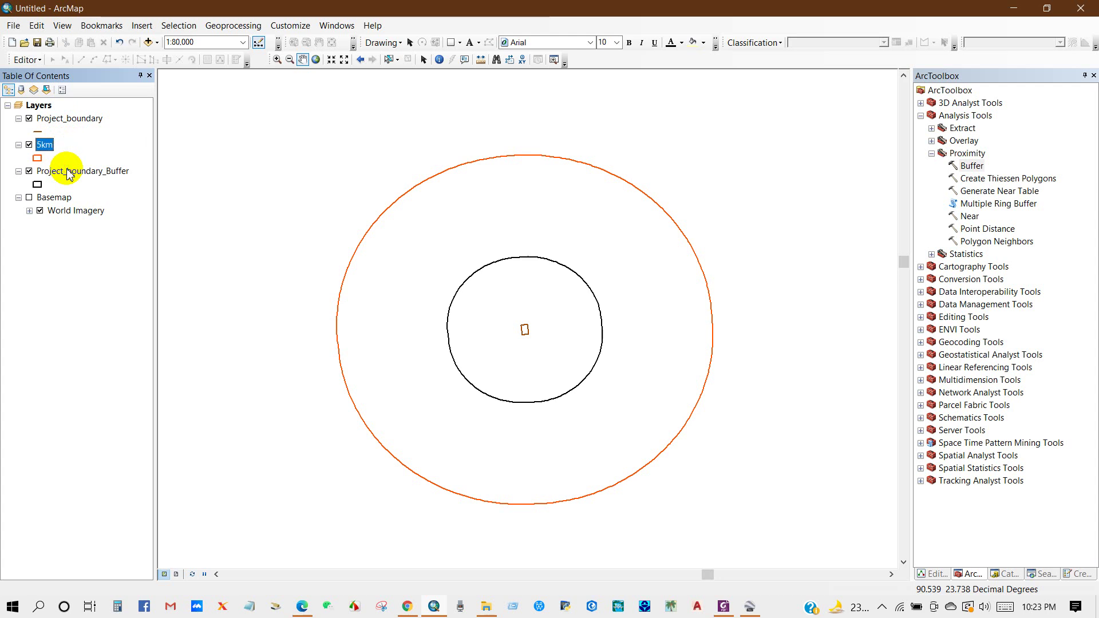
left_click(67, 172)
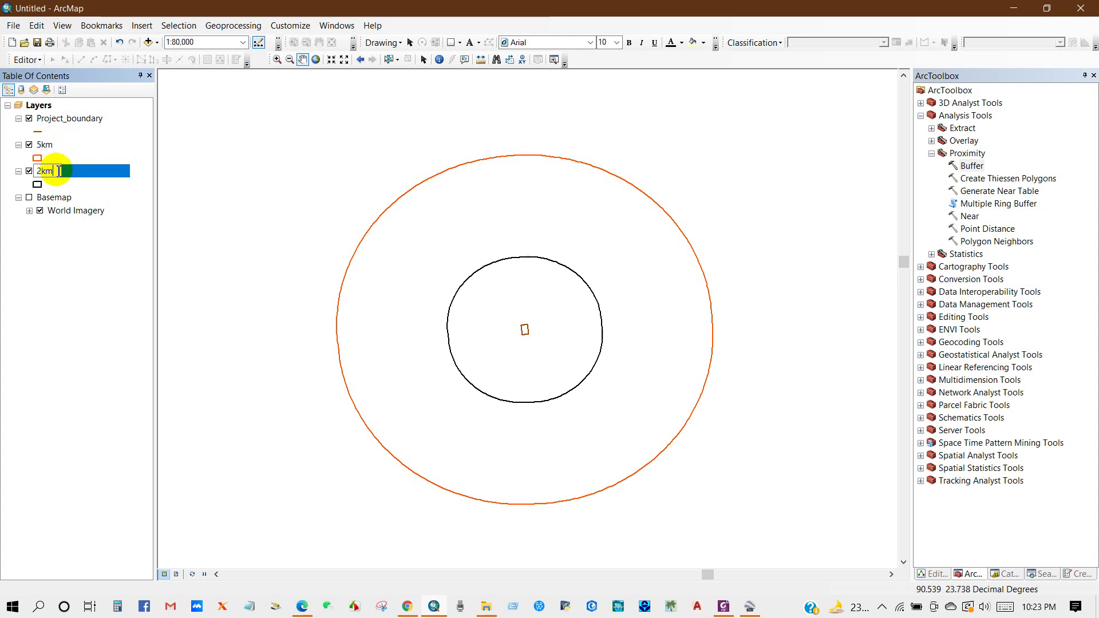
key("Return")
left_click_drag(476, 219, 472, 216)
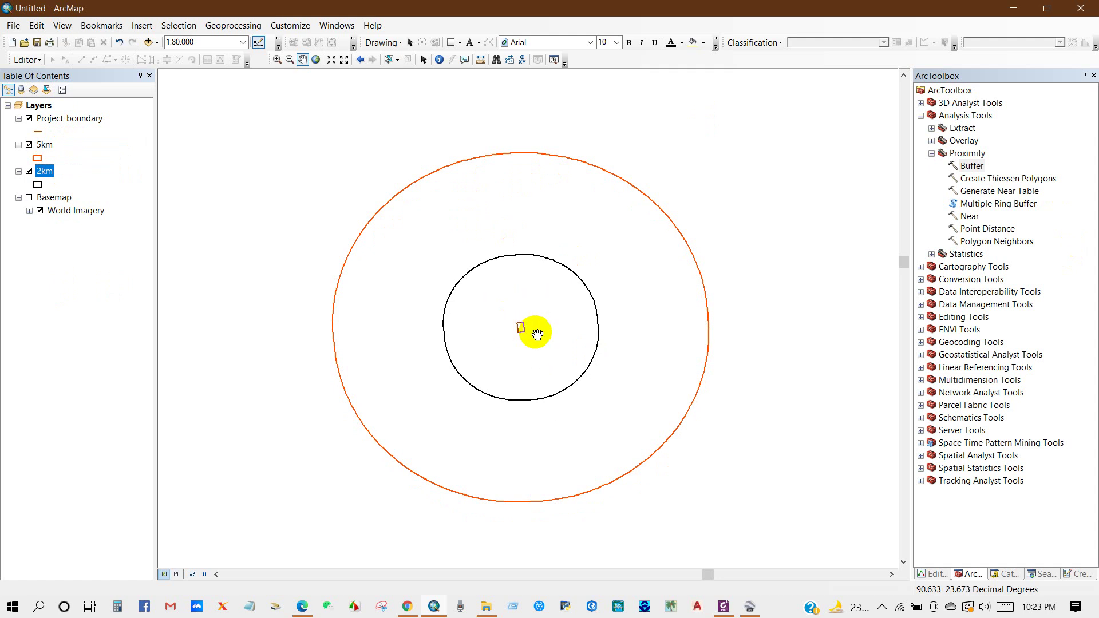
Create a third buffer around Project_boundary with a linear distance of 500 meters
left_click(974, 166)
double_click(973, 167)
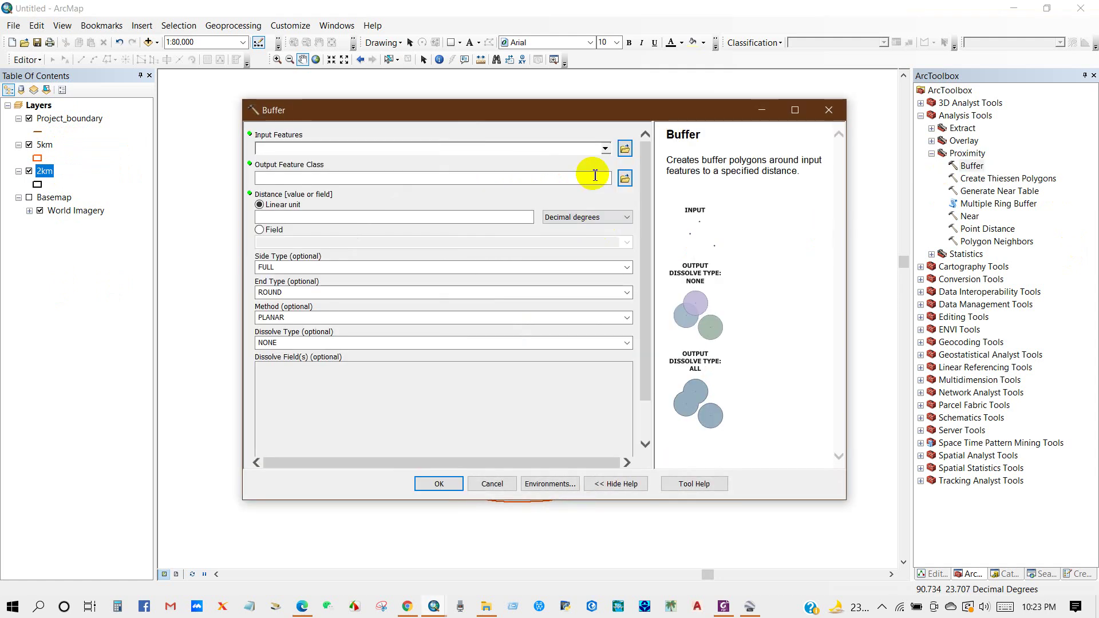
left_click(605, 148)
left_click(316, 163)
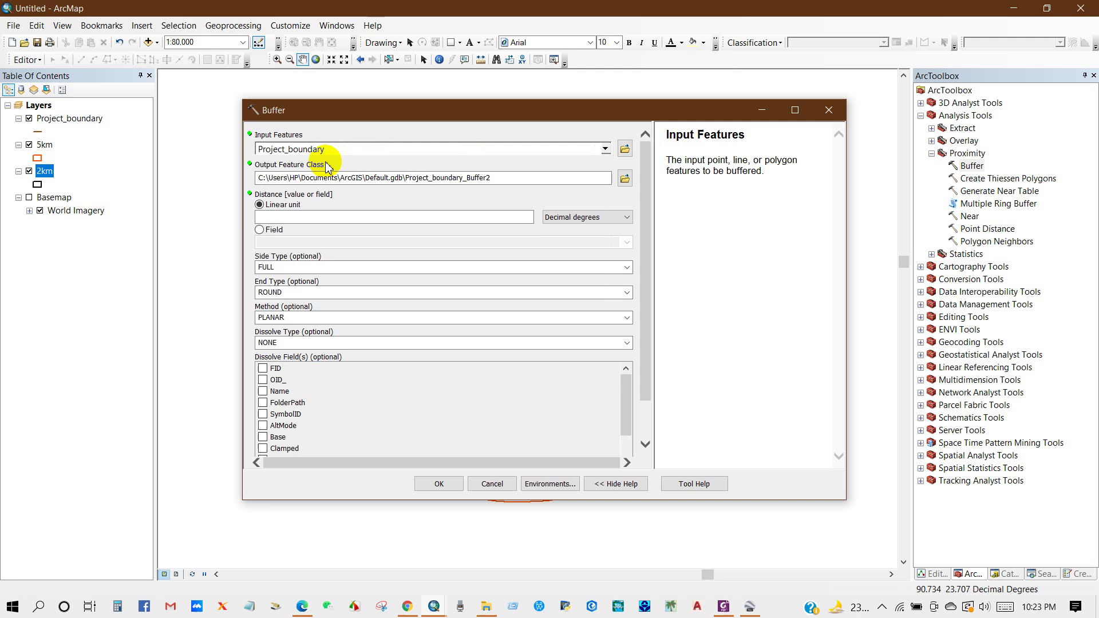
left_click(590, 222)
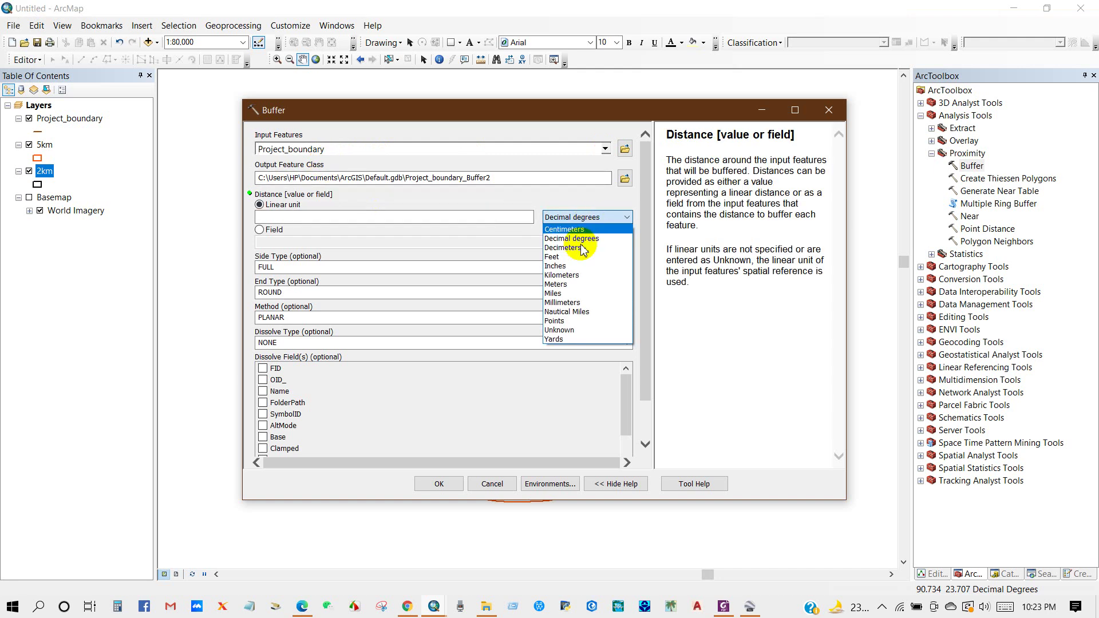
left_click(556, 285)
left_click(517, 220)
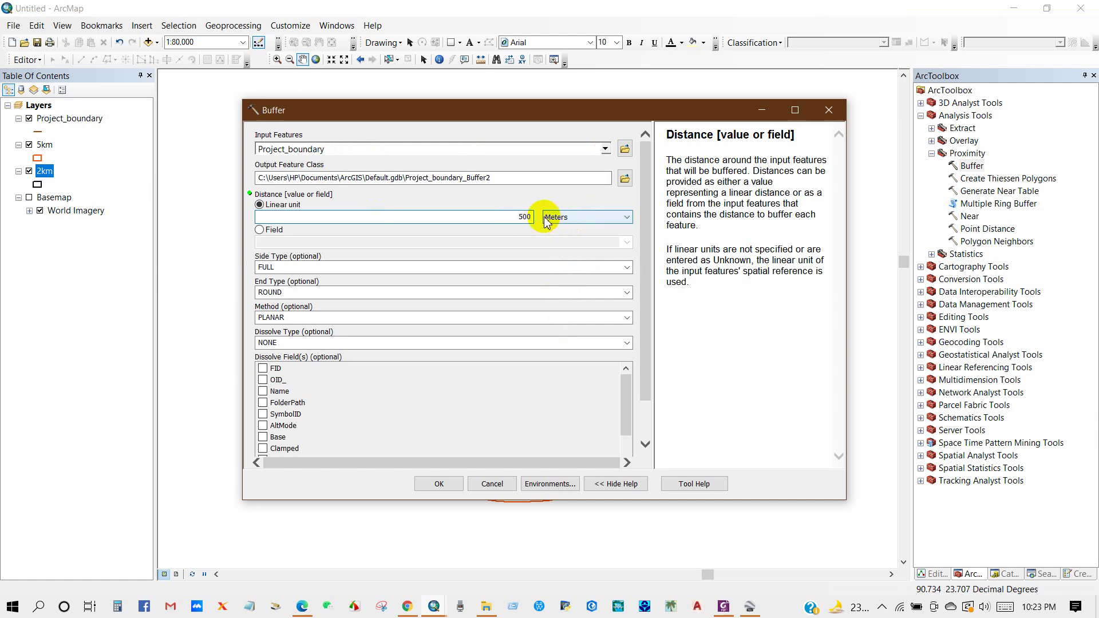
left_click(436, 485)
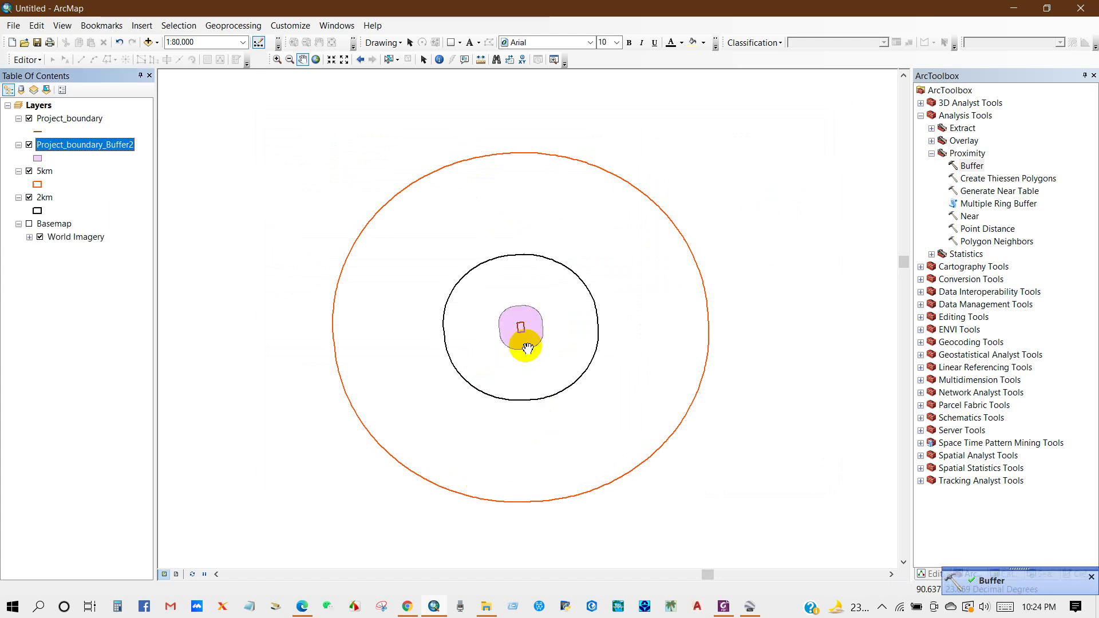
Give the 500 m buffer layer the Hollow symbol with a purple outline of width 2, and rename the layer as 500m
scroll(525, 347, "down", 1)
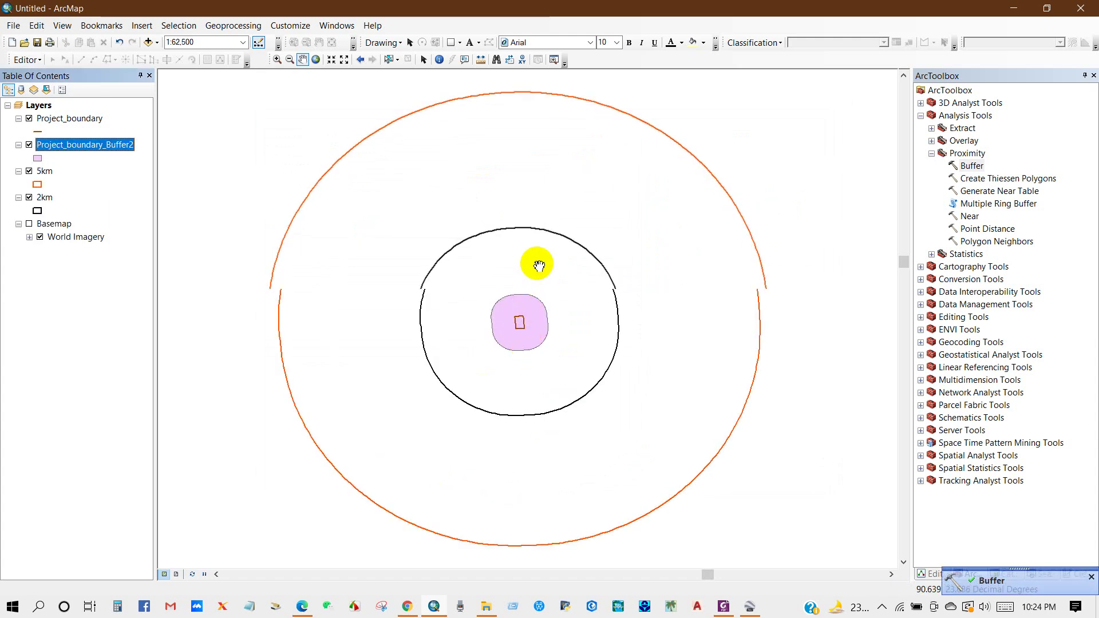
scroll(535, 263, "down", 1)
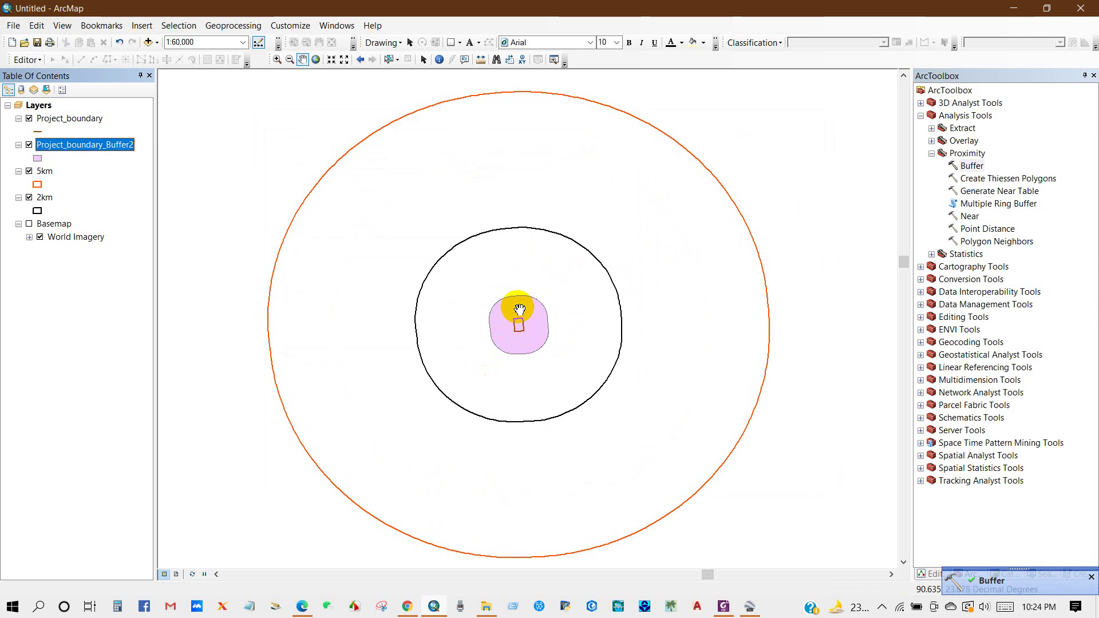
left_click(37, 158)
left_click(579, 298)
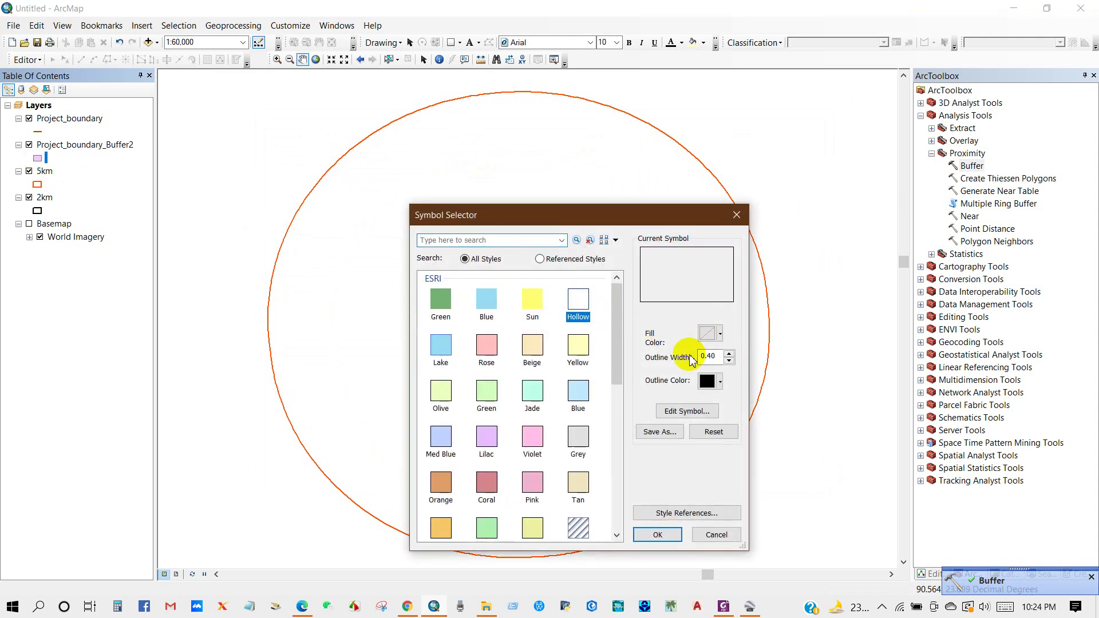
left_click(720, 382)
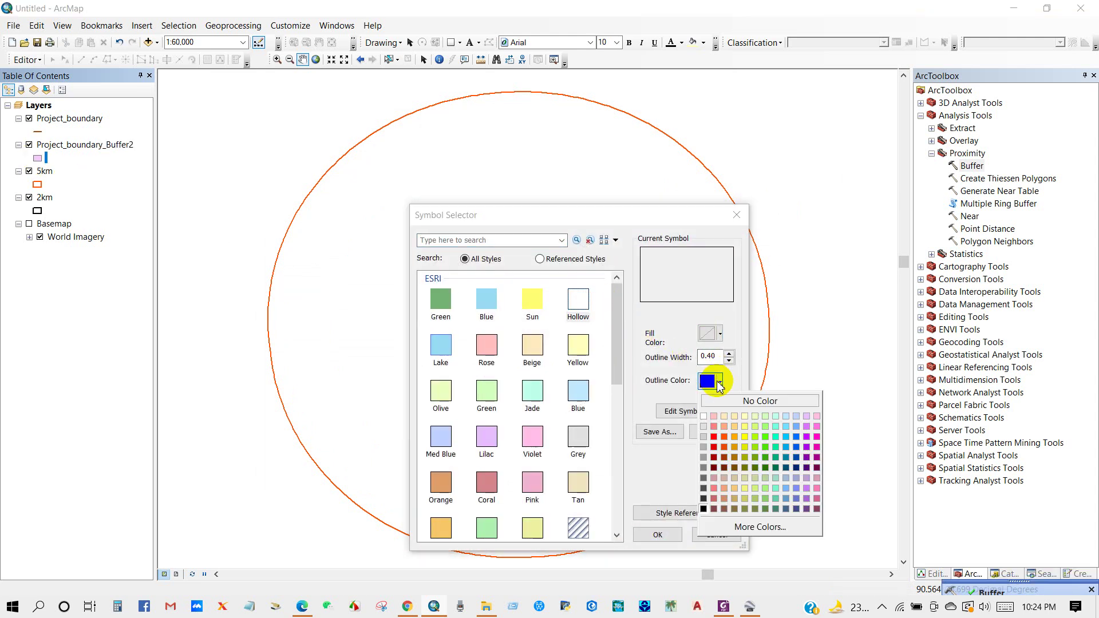
left_click(806, 437)
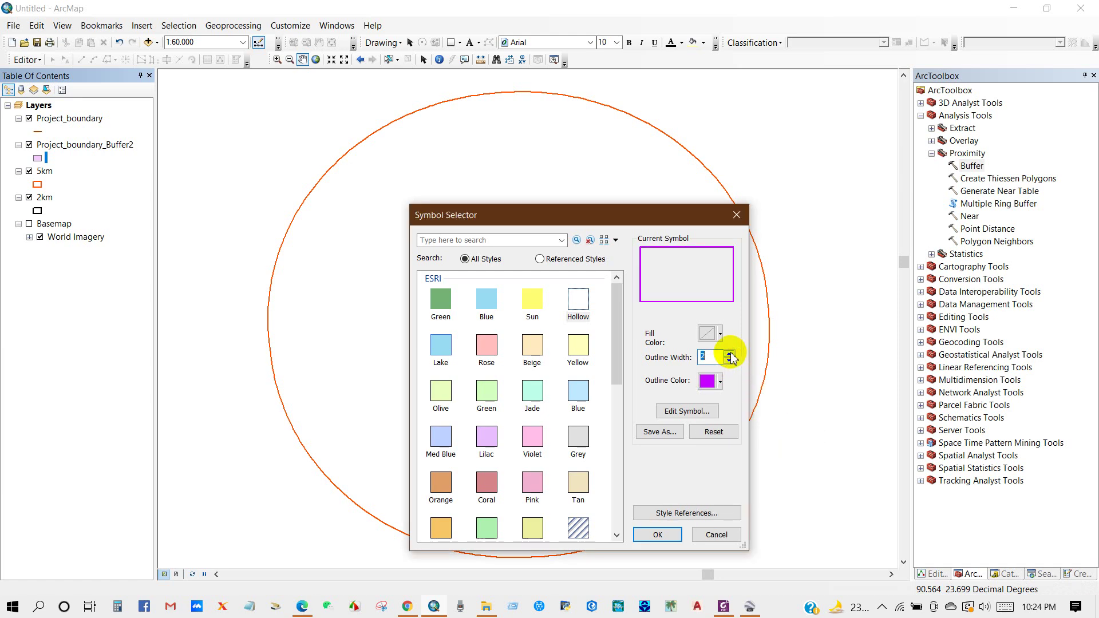
left_click(658, 535)
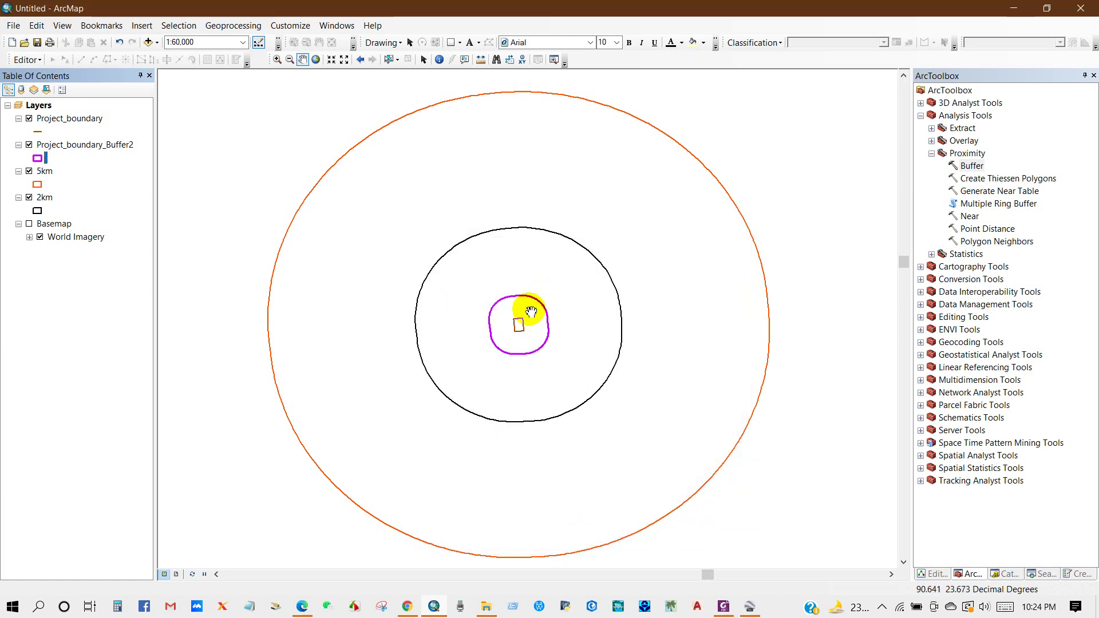
left_click(67, 148)
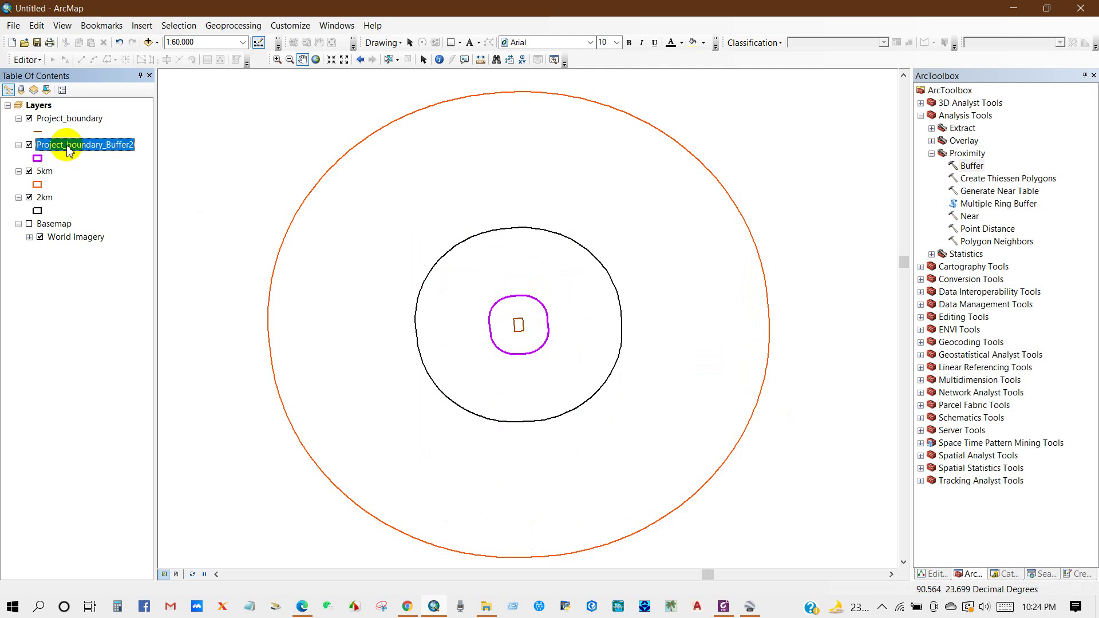
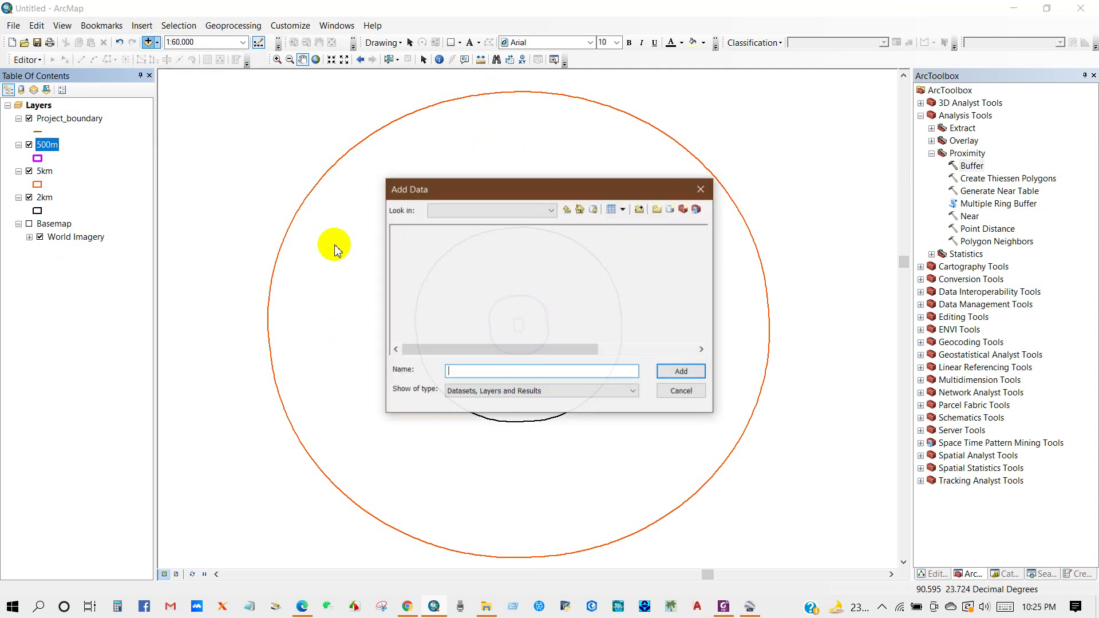
Add the BGD_adm3.shp shapefile from the BGD_adm folder to the map
left_click(487, 211)
left_click(468, 259)
double_click(462, 252)
left_click(435, 304)
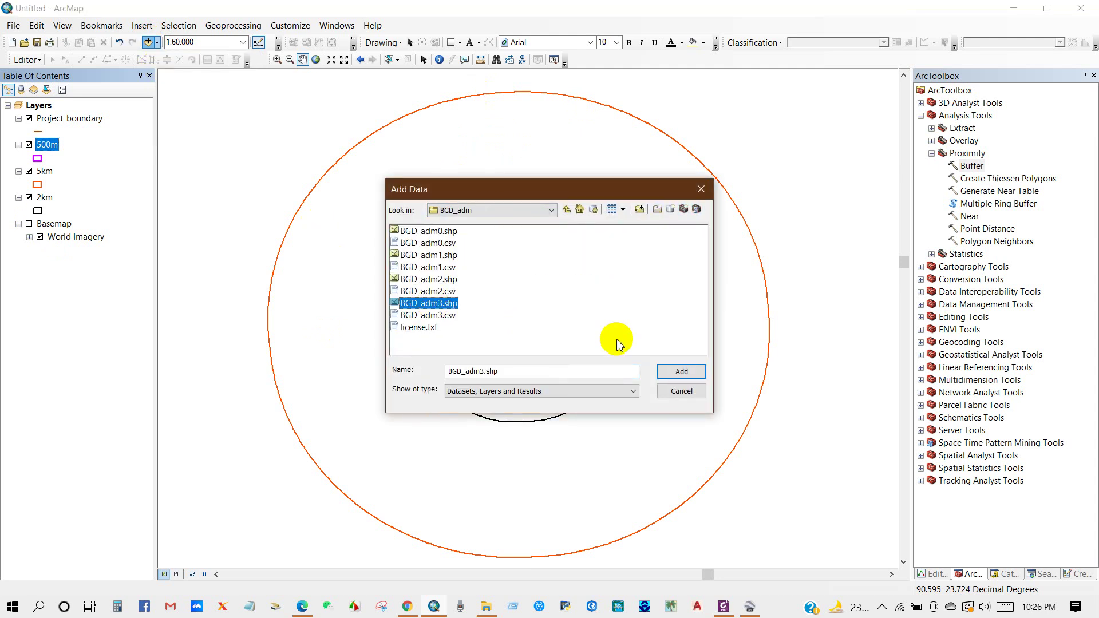
left_click(673, 371)
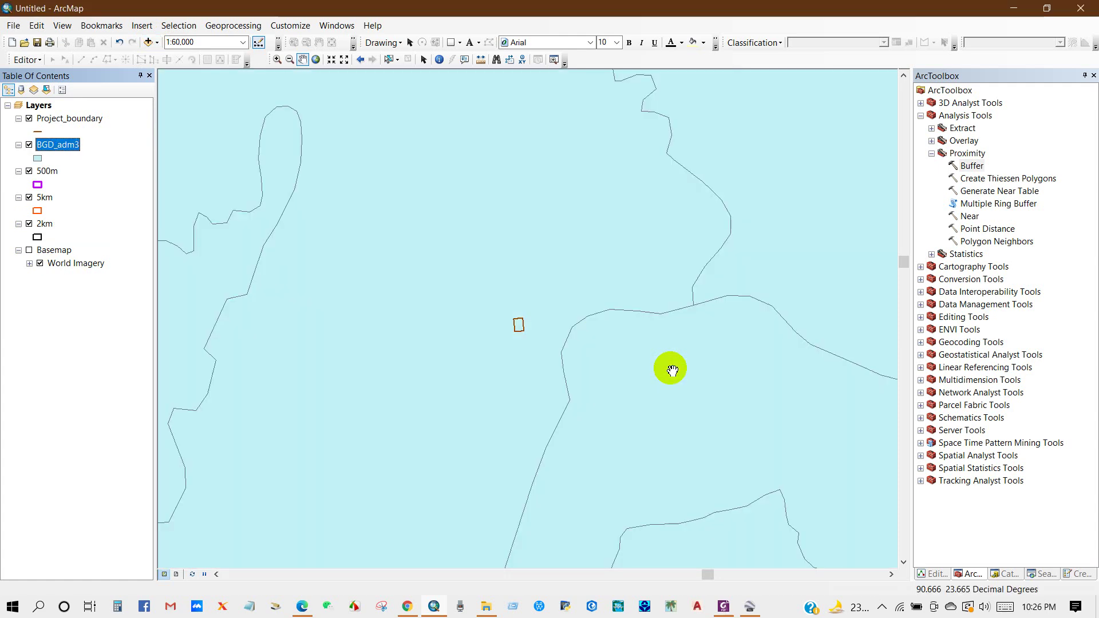
Apply the Hollow symbol to the BGD_adm3 layer, and remove the layer from the map
left_click(37, 158)
left_click(579, 302)
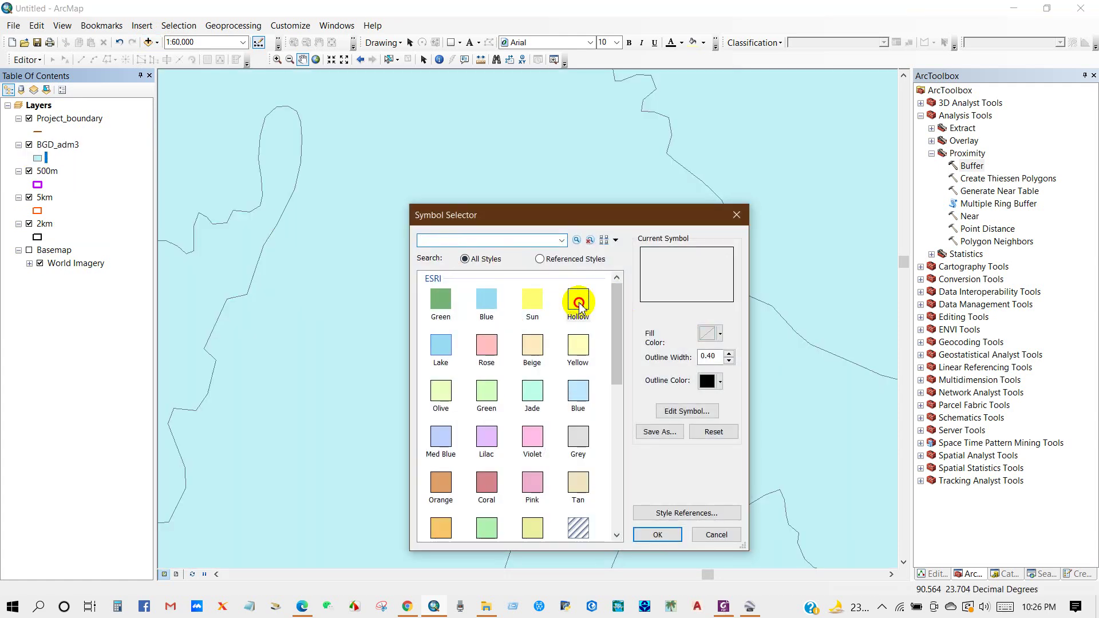
left_click(655, 535)
scroll(651, 418, "up", 2)
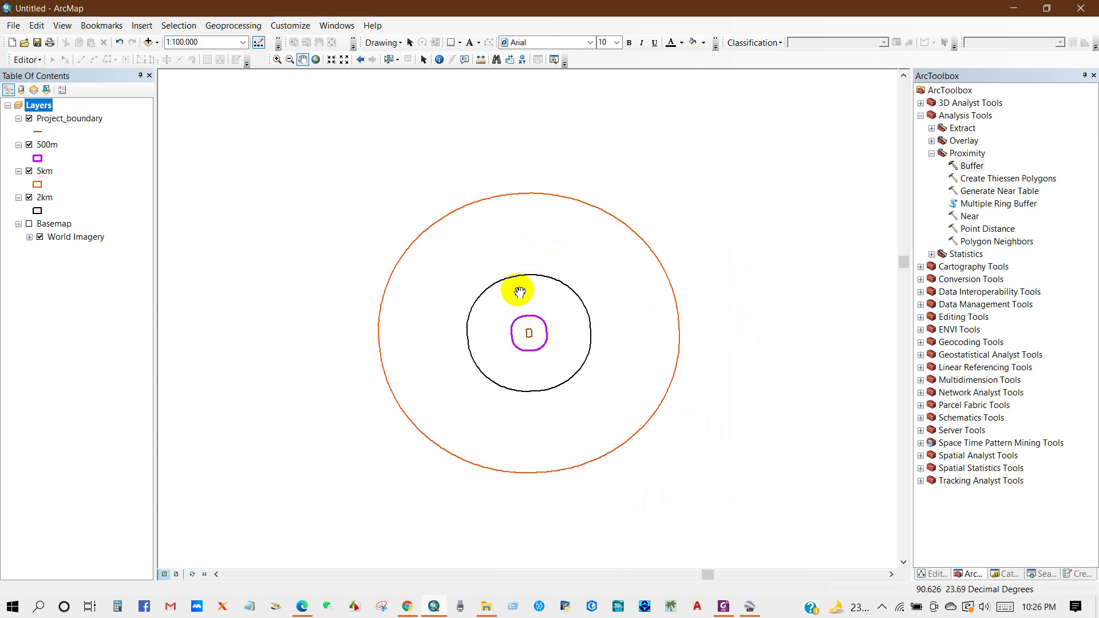
scroll(525, 285, "up", 1)
scroll(524, 286, "up", 1)
scroll(558, 280, "down", 1)
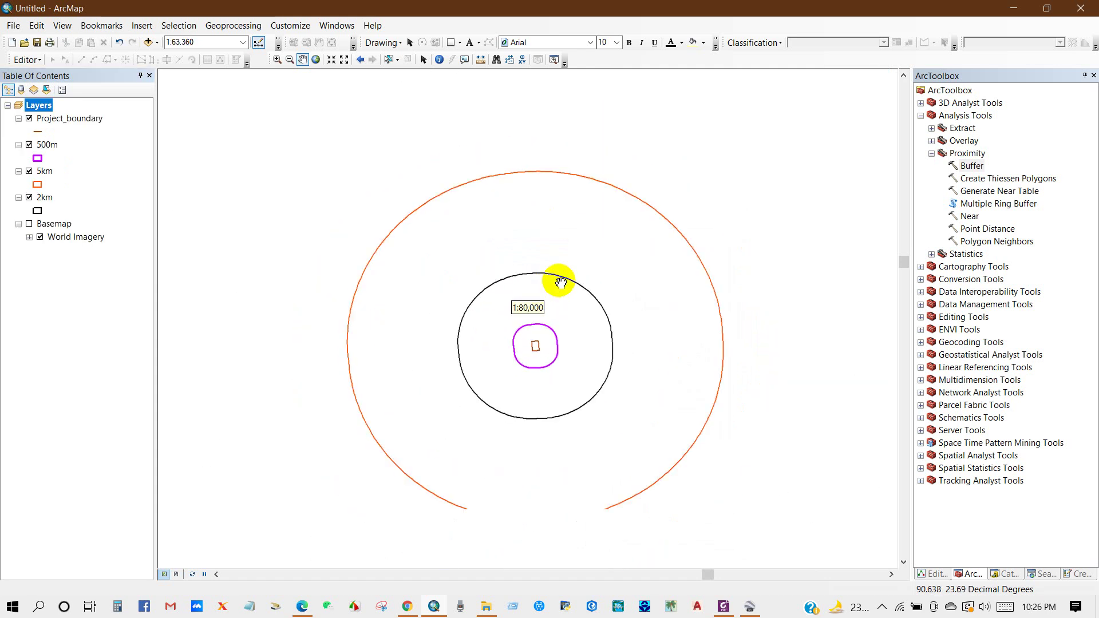
Start the Layer To KML conversion tool with the 500m layer as its input
left_click(973, 280)
left_click(921, 280)
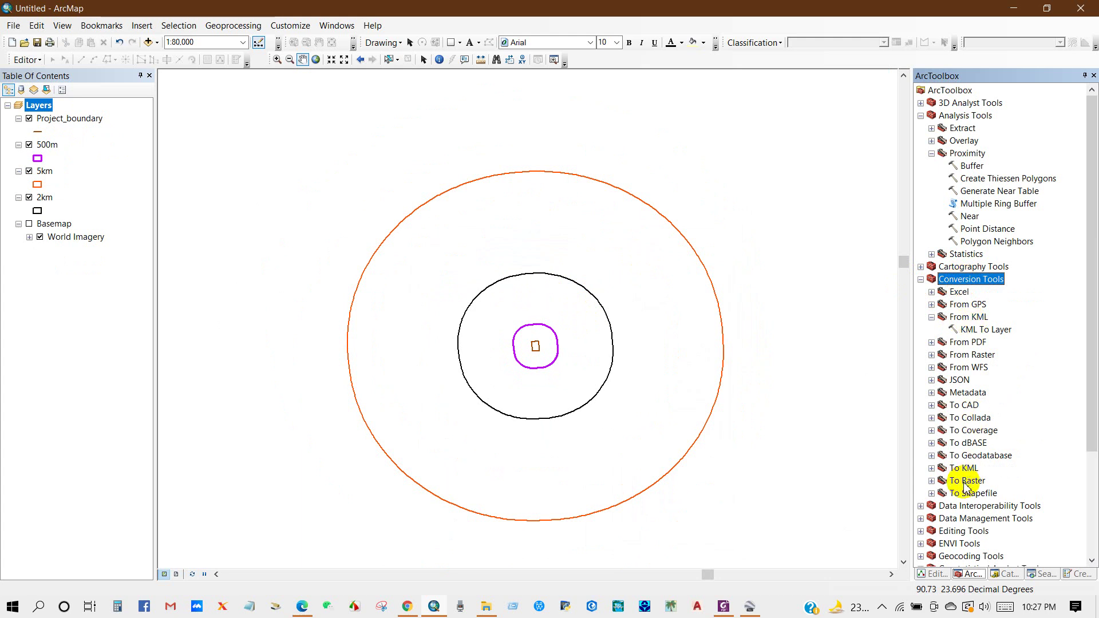
left_click(931, 470)
scroll(929, 461, "down", 5)
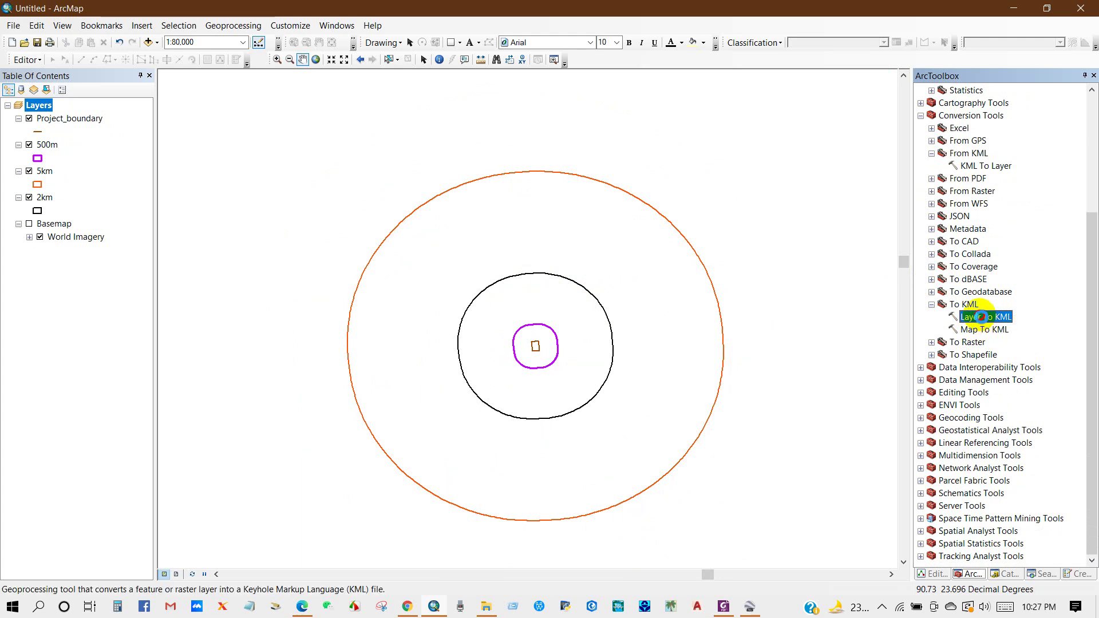
double_click(981, 317)
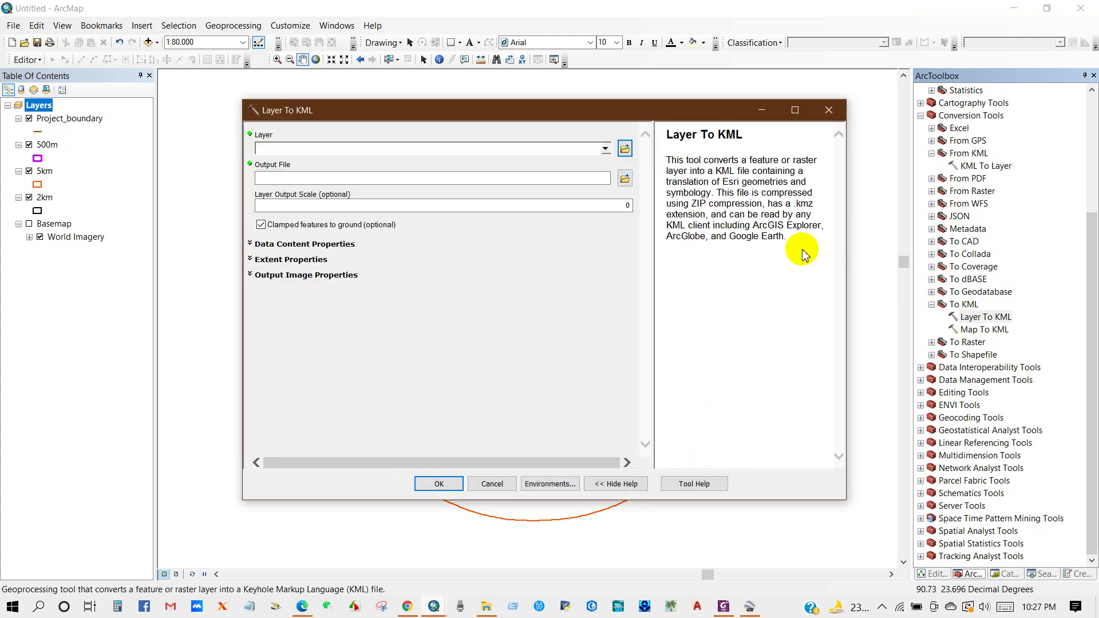
left_click(606, 150)
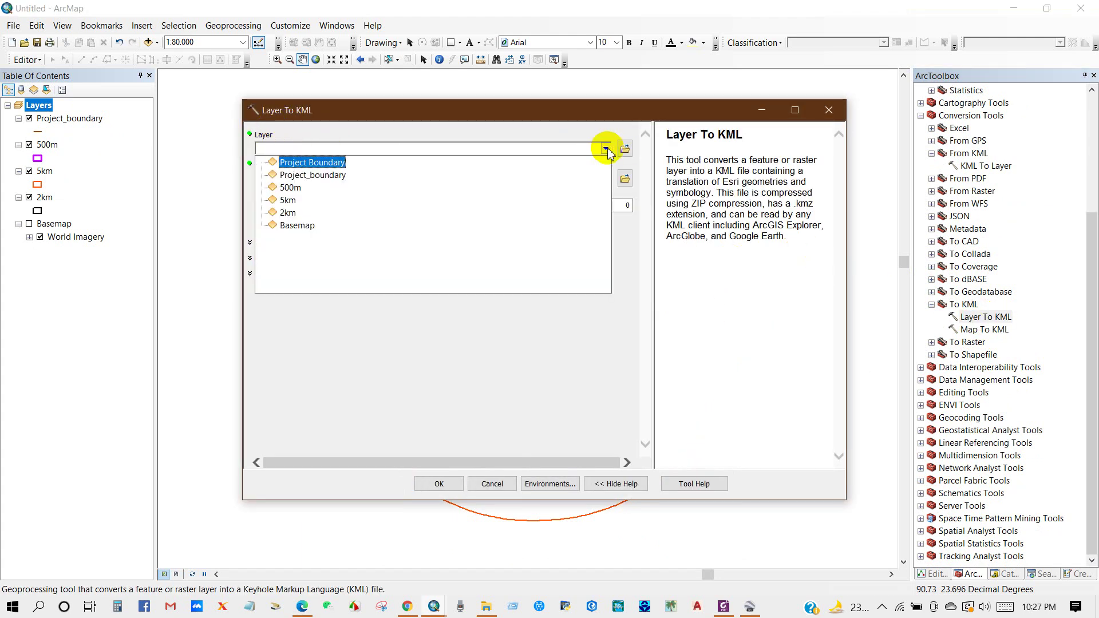
left_click(291, 189)
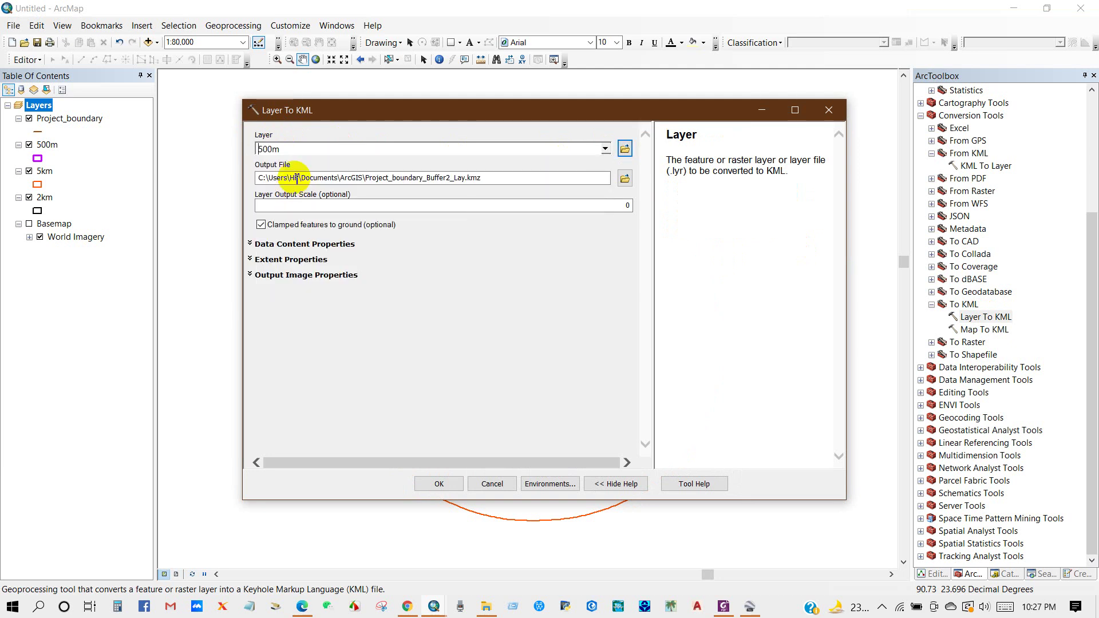
Set the KML output file to be saved on the Desktop under the name 500m
left_click(624, 178)
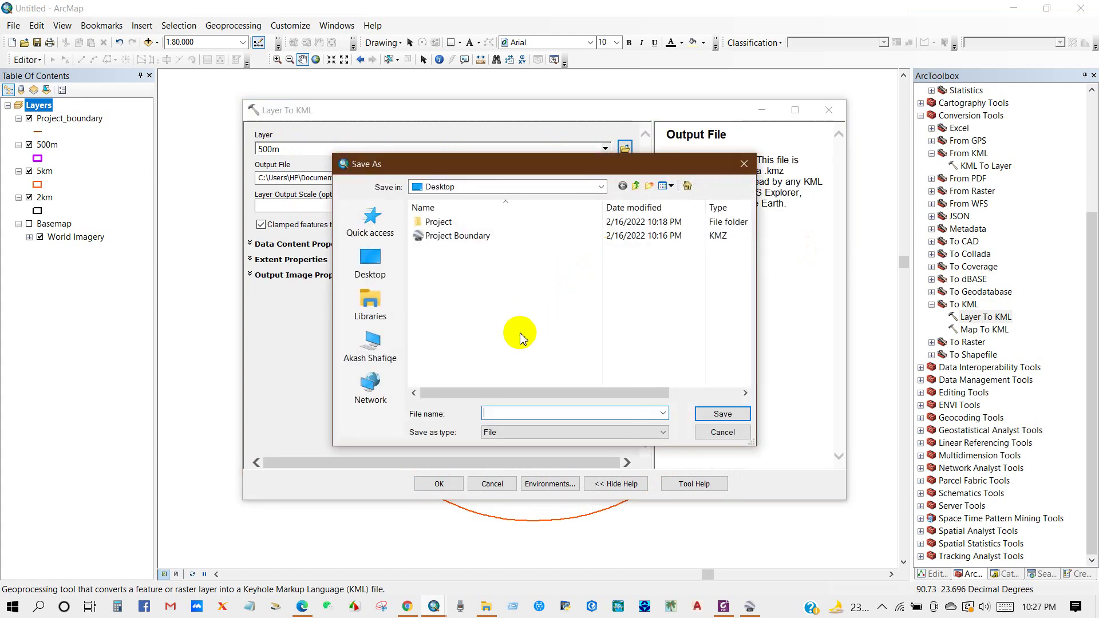
type("500m")
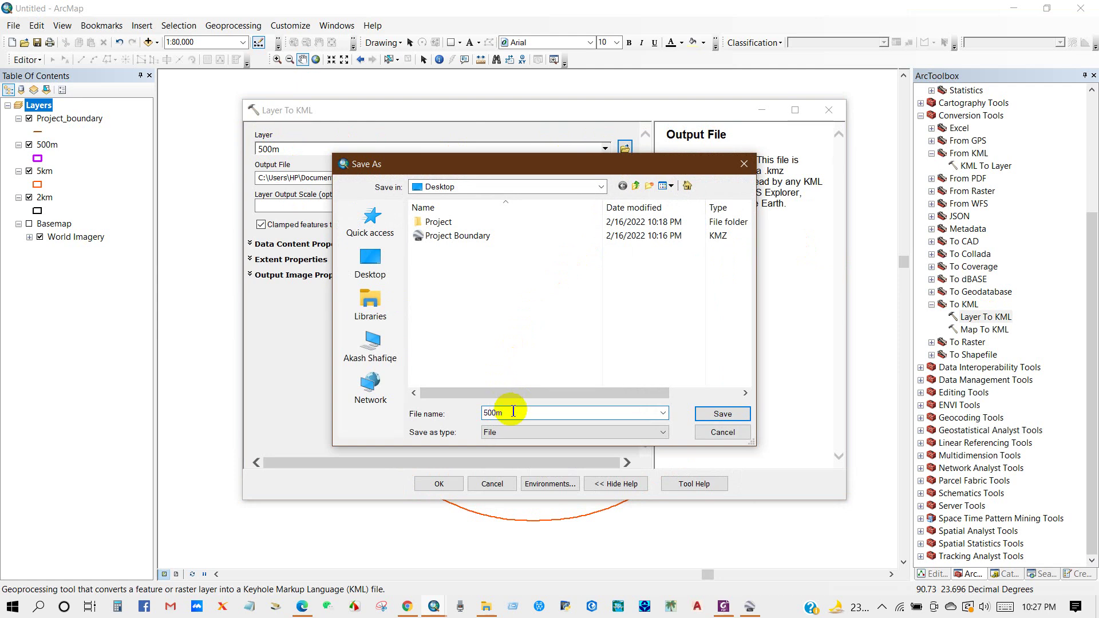
left_click(607, 432)
left_click(720, 417)
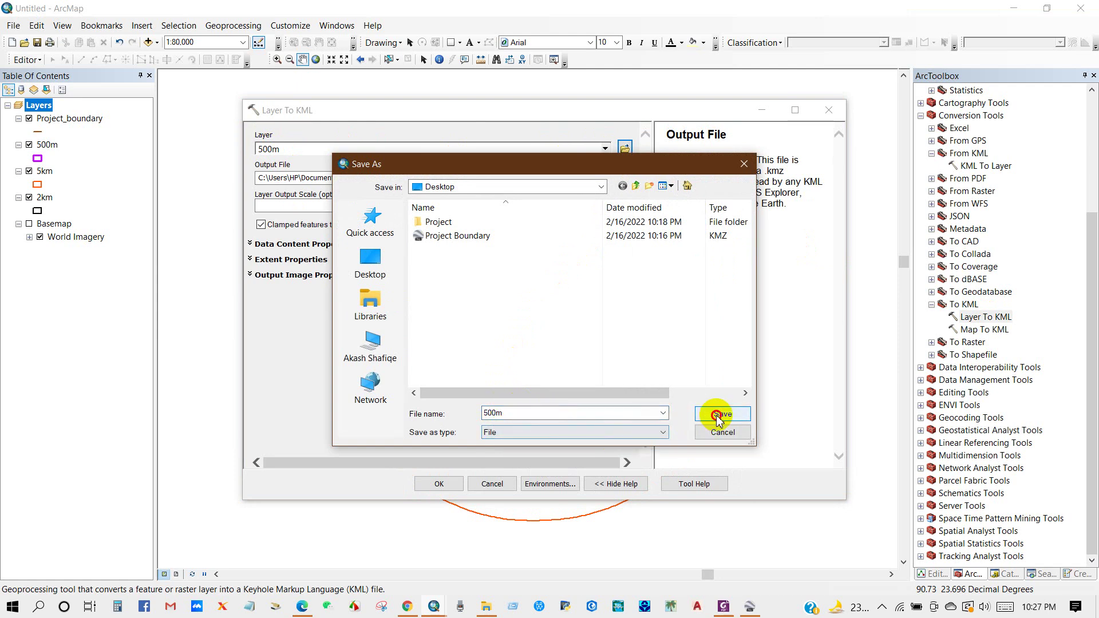
Run the 500m layer's KML conversion, and place the resulting 500m file near the Project Boundary file on the desktop
left_click(439, 484)
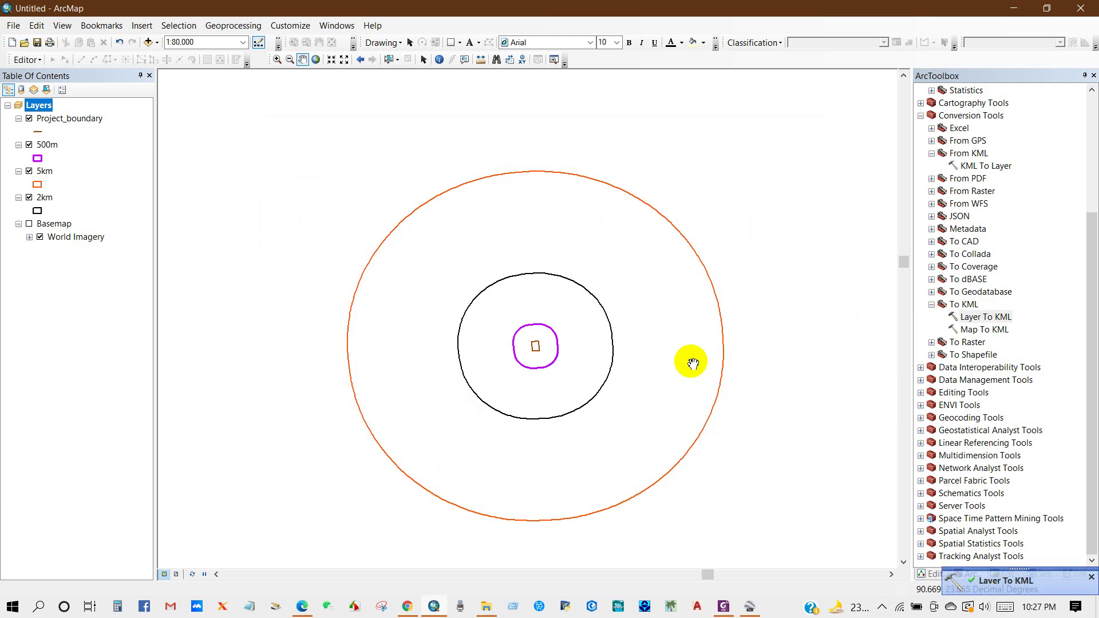
left_click(1009, 10)
left_click_drag(569, 247, 634, 221)
left_click(560, 449)
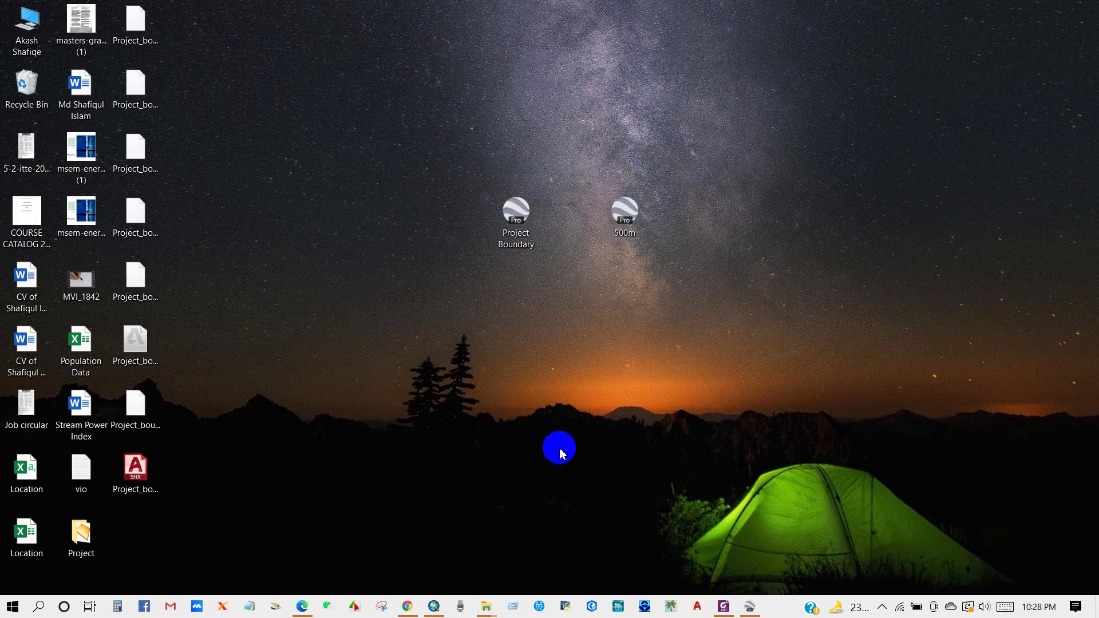
Switch back to ArcMap and convert the 5km layer with Layer To KML, saving it on the Desktop as 5km
left_click(748, 609)
left_click(433, 608)
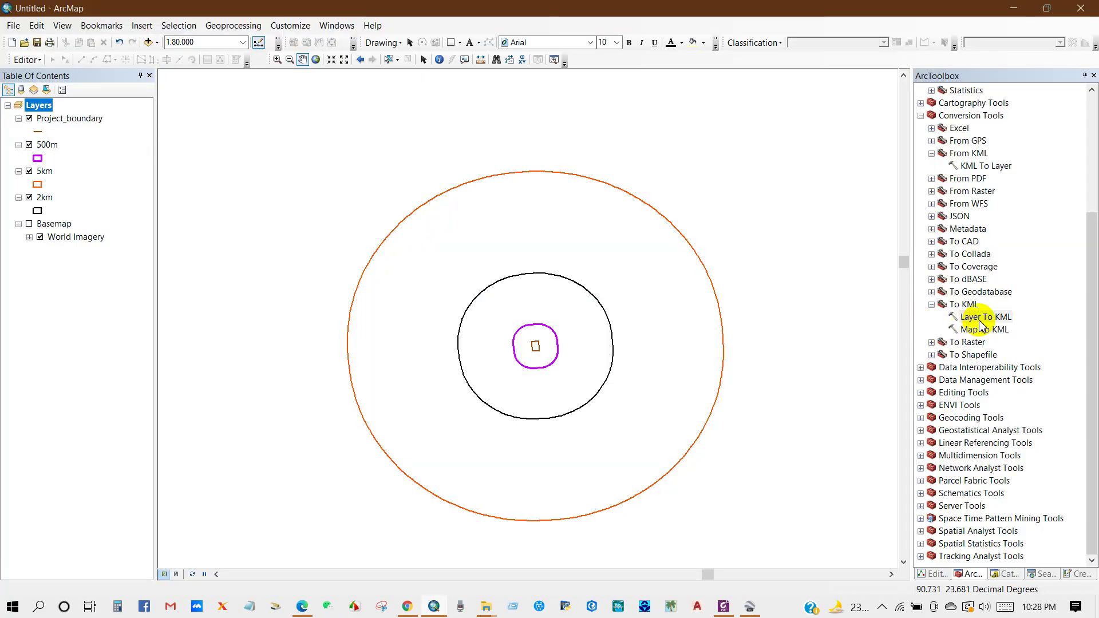
double_click(983, 318)
left_click(605, 149)
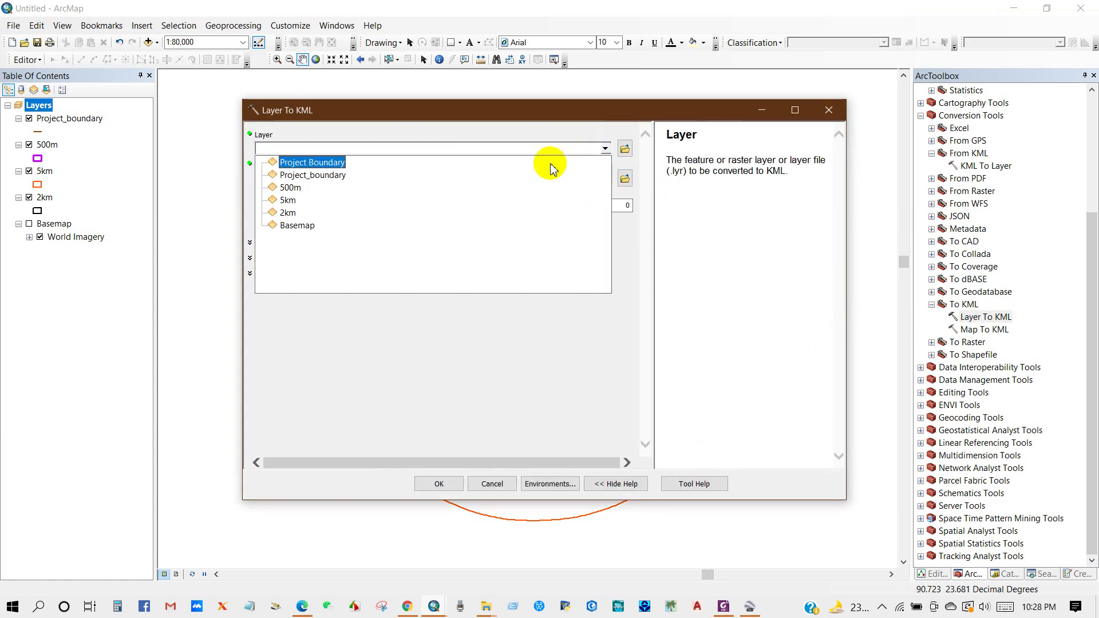
left_click(288, 200)
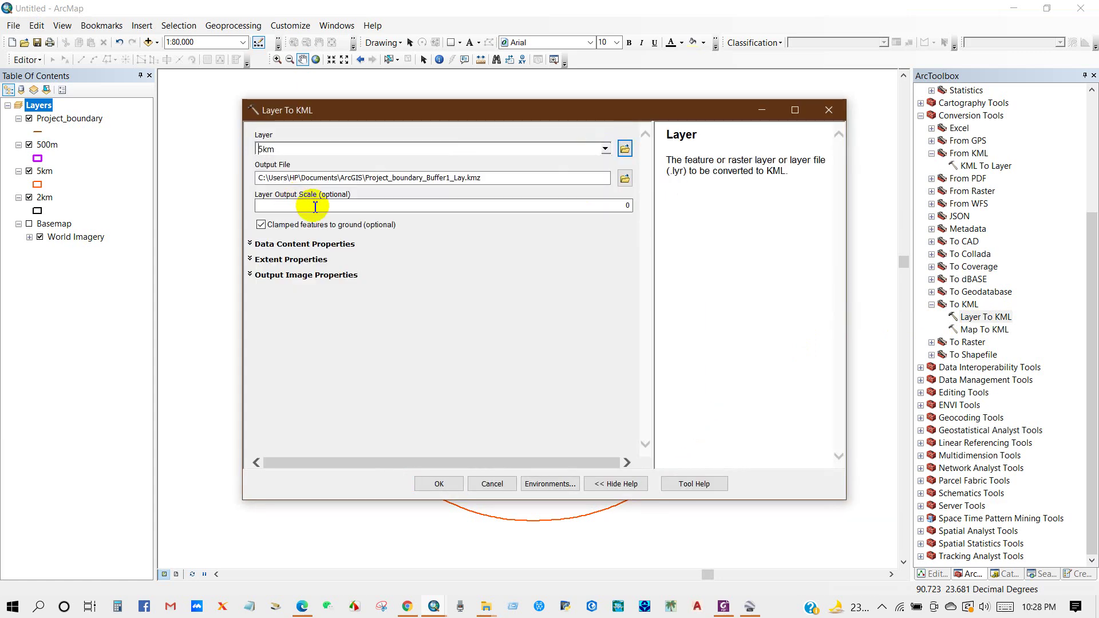
left_click(625, 179)
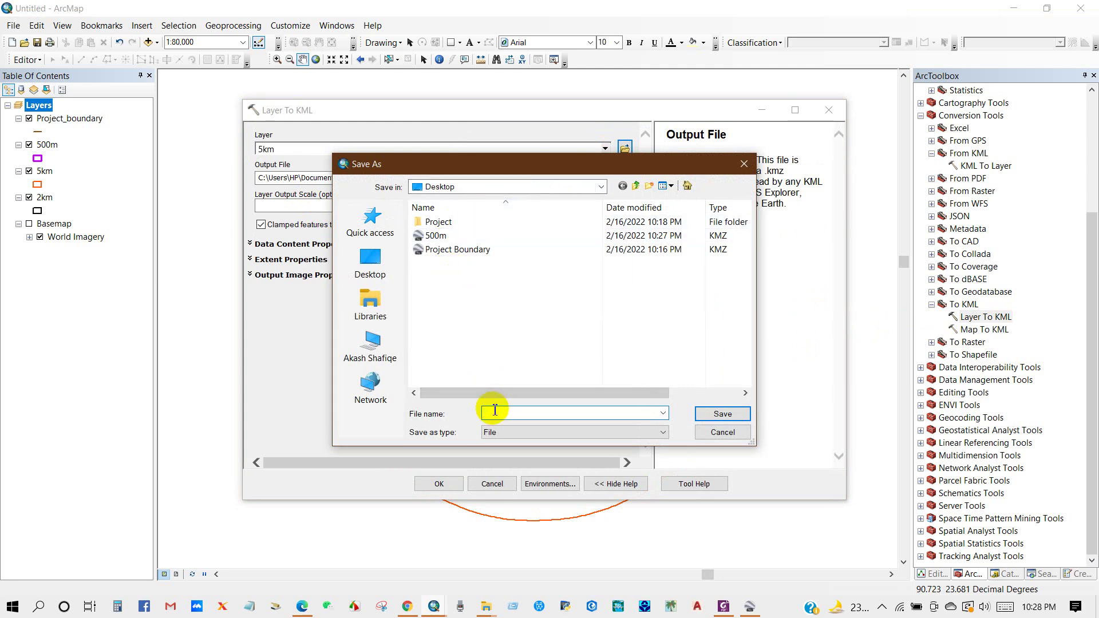
type("5km")
left_click(721, 417)
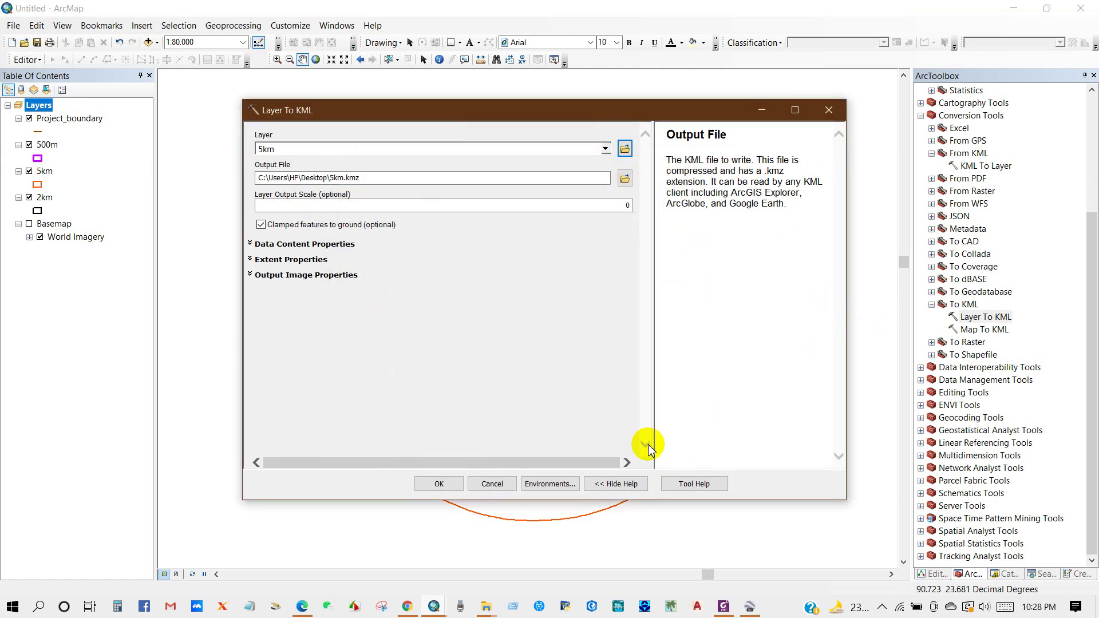
left_click(433, 485)
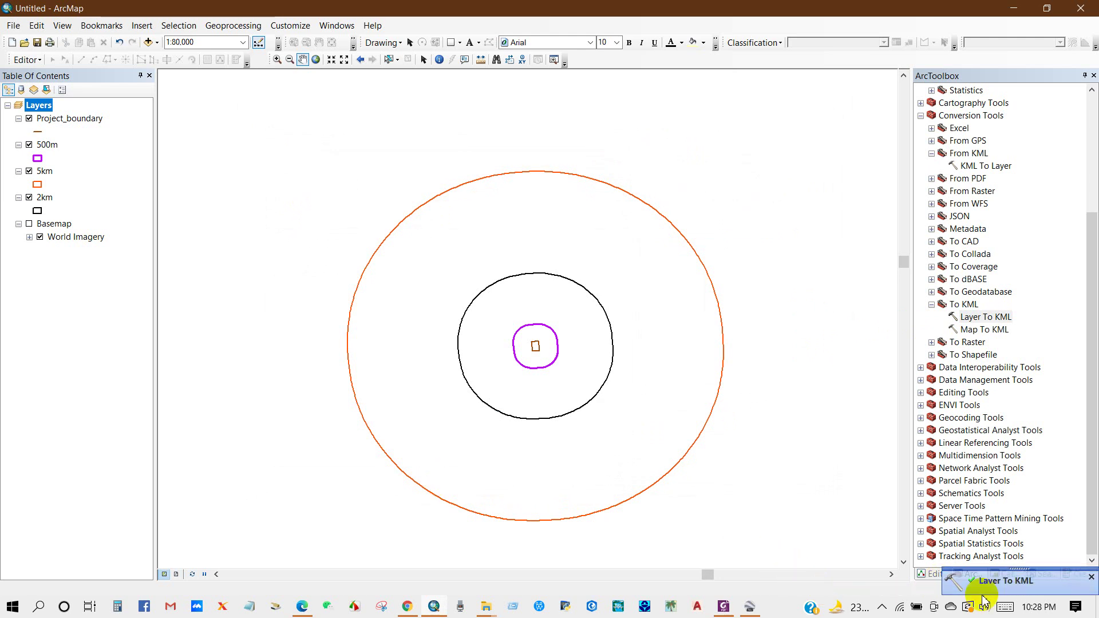
Convert the 2km layer with Layer To KML, saving the output on the Desktop as 2km
double_click(971, 318)
left_click(610, 148)
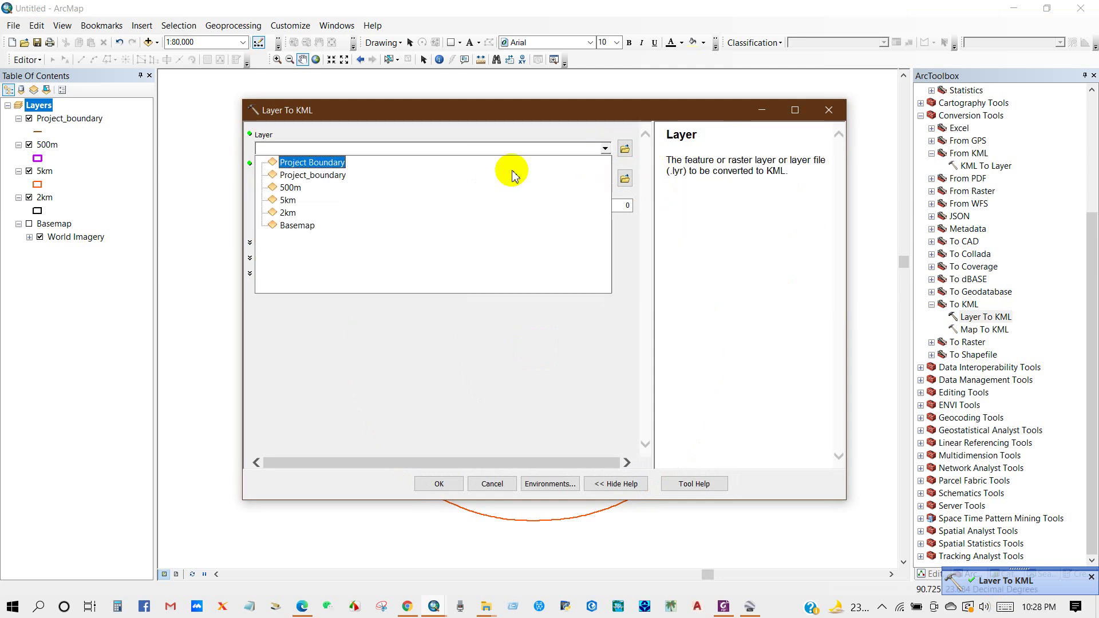
left_click(289, 213)
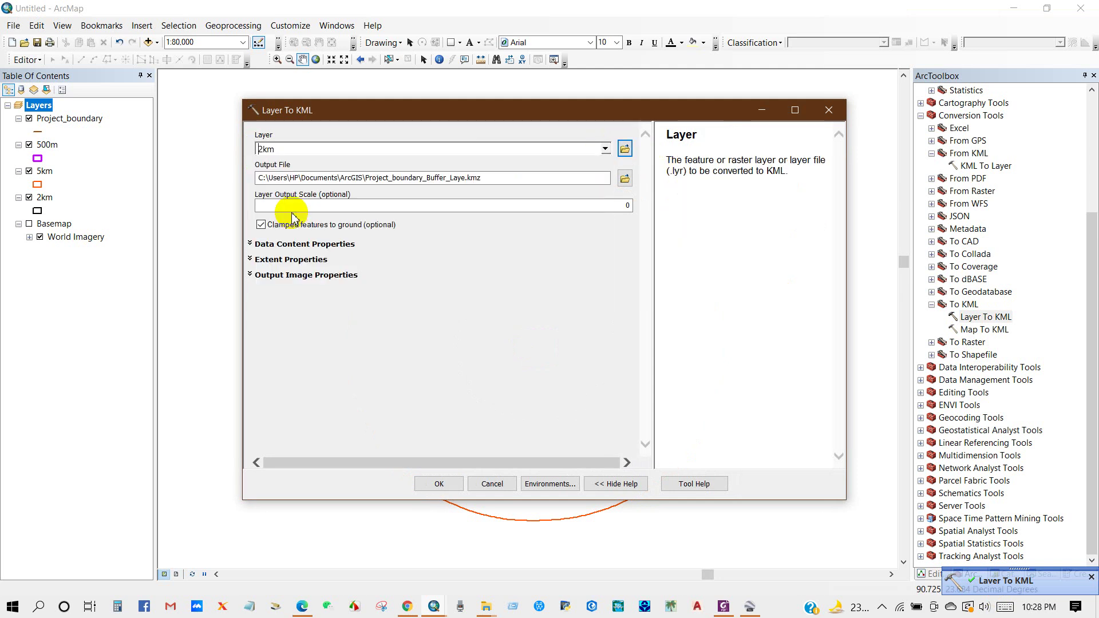
left_click(626, 180)
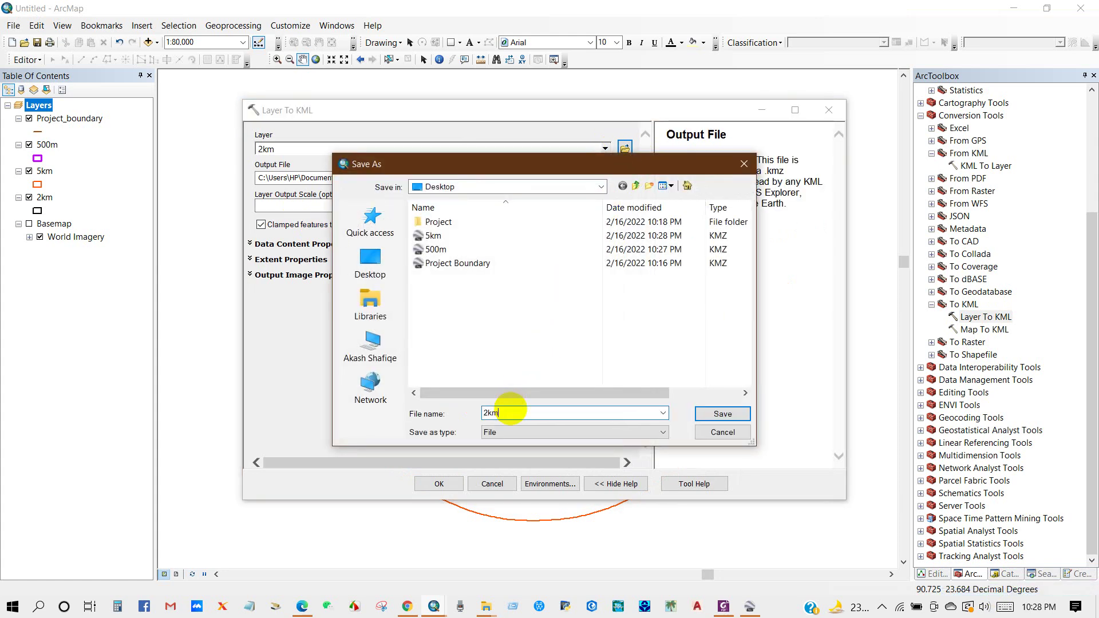
left_click(723, 414)
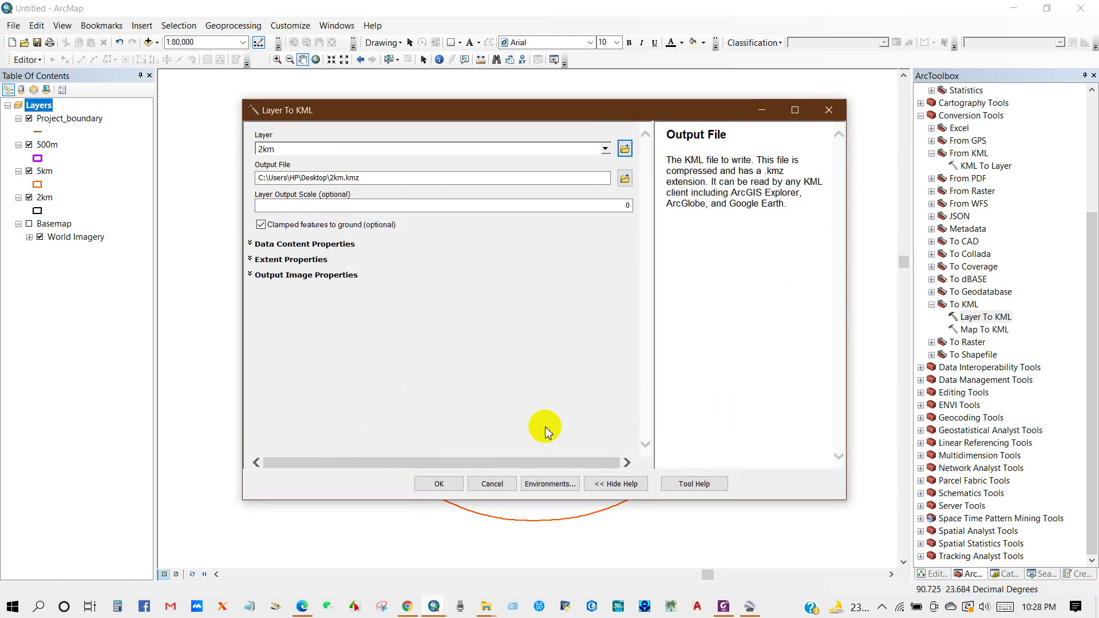
left_click(436, 484)
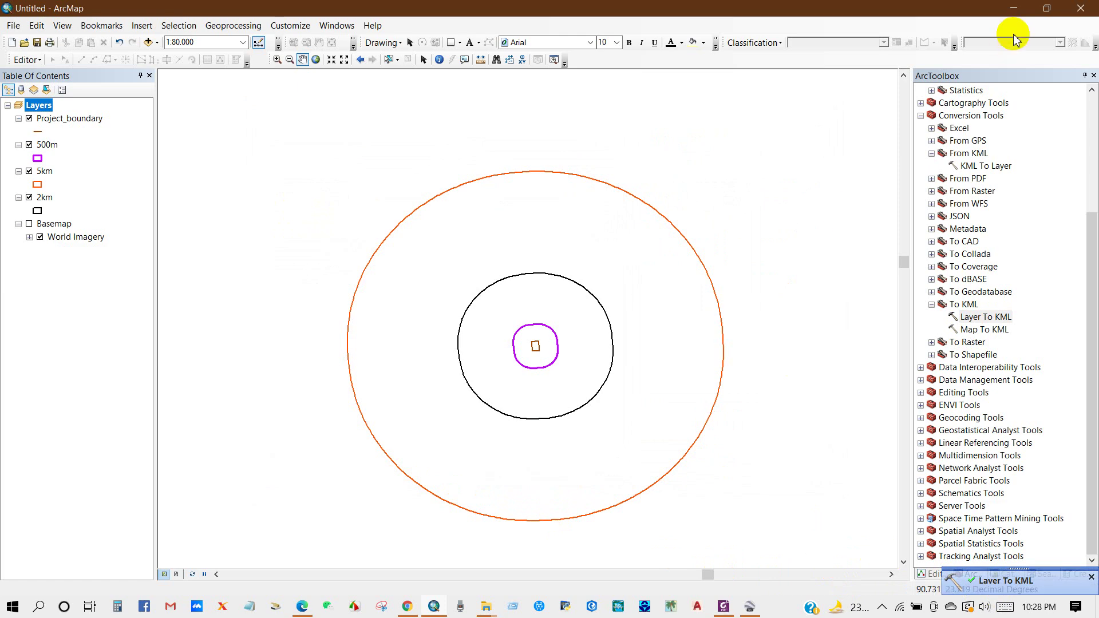
Go to the desktop and move the 2km and 5km KMZ files next to the 500m file
left_click(1015, 13)
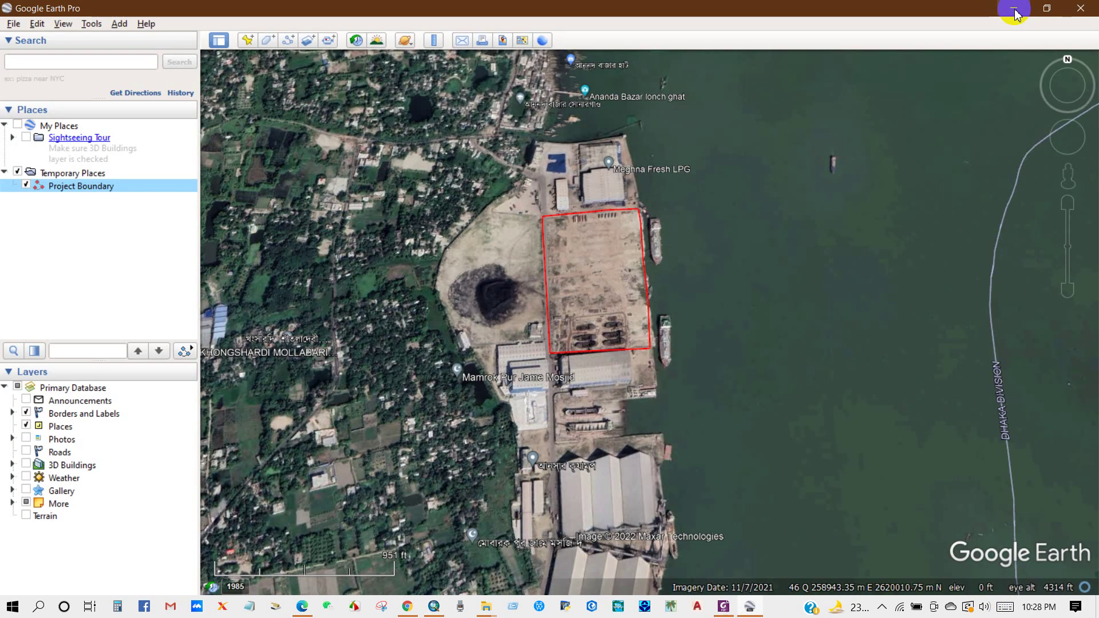
left_click(1015, 13)
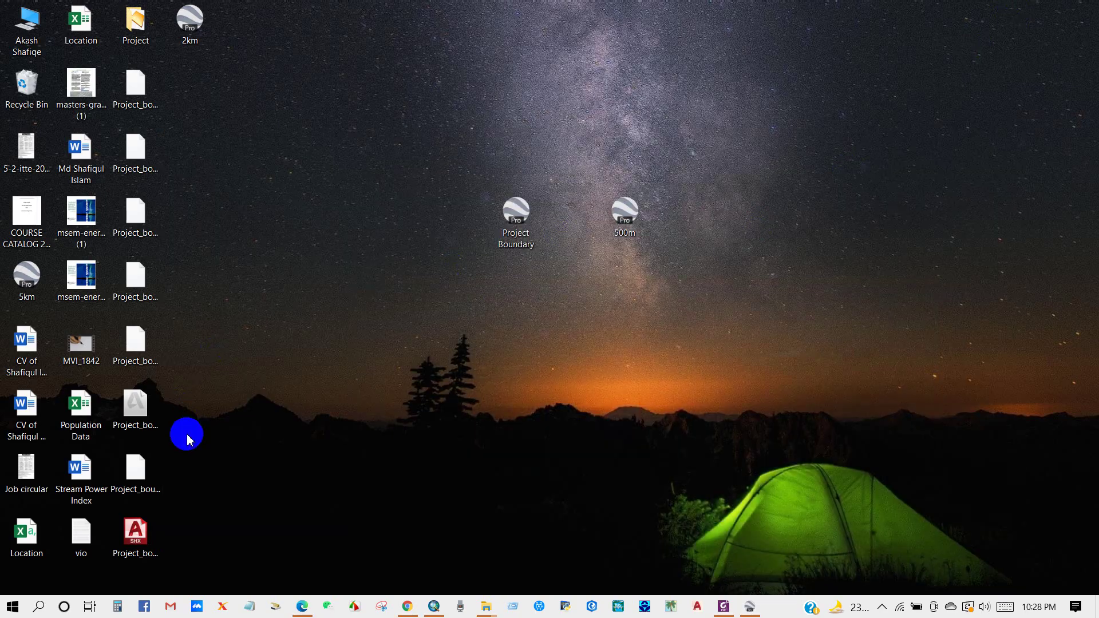
left_click_drag(191, 23, 633, 157)
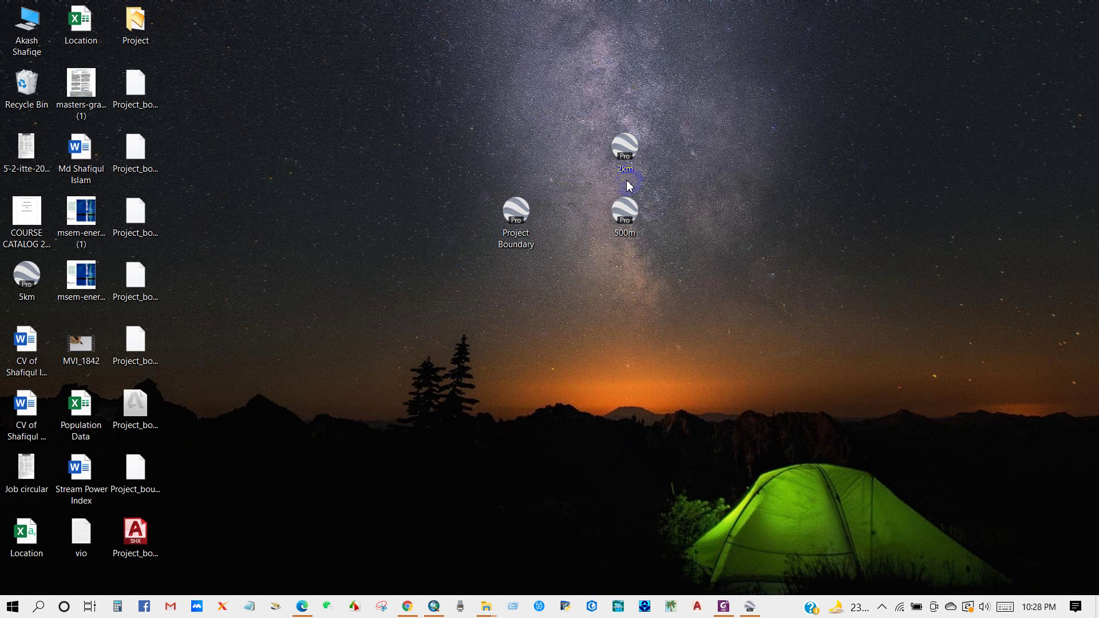
left_click_drag(26, 275, 694, 228)
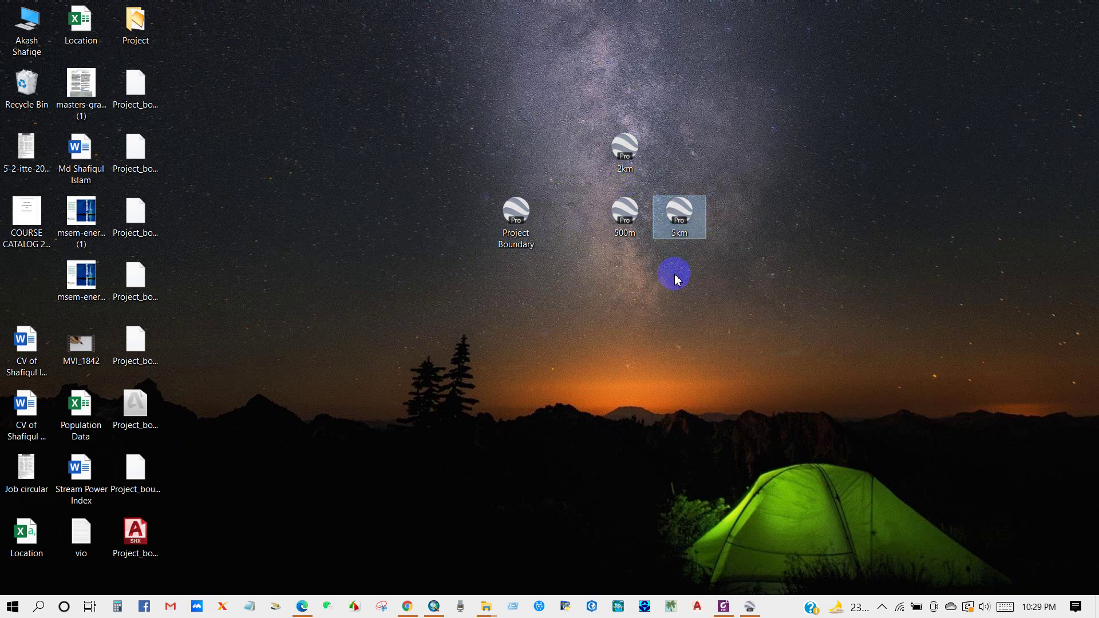
Open the 5km KMZ file from the desktop in Google Earth Pro and view the whole buffer ring
double_click(674, 225)
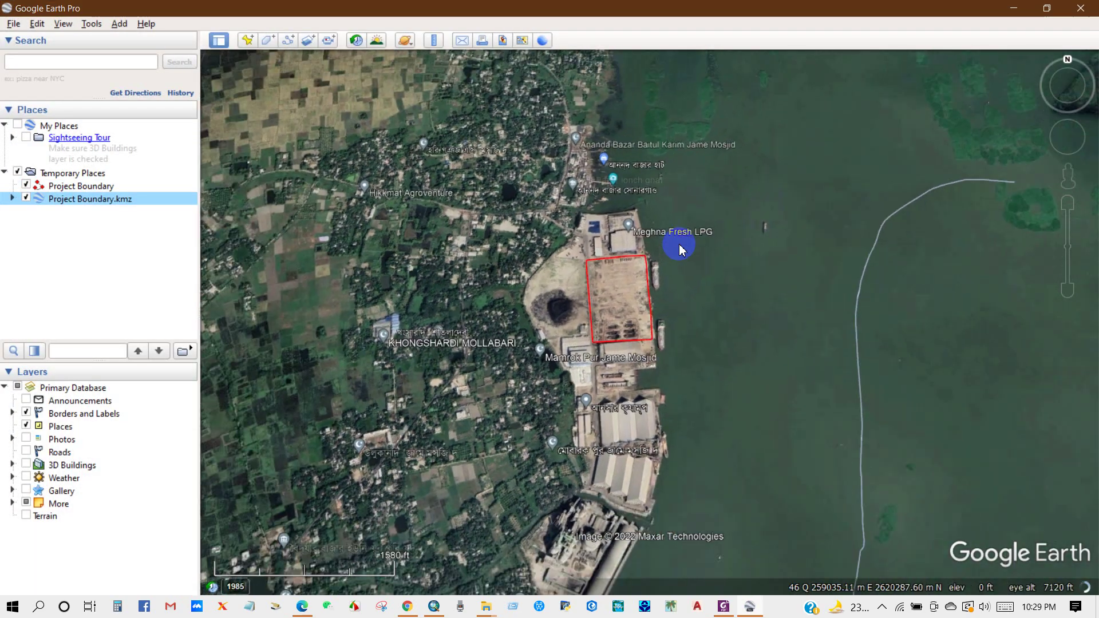
scroll(680, 248, "down", 5)
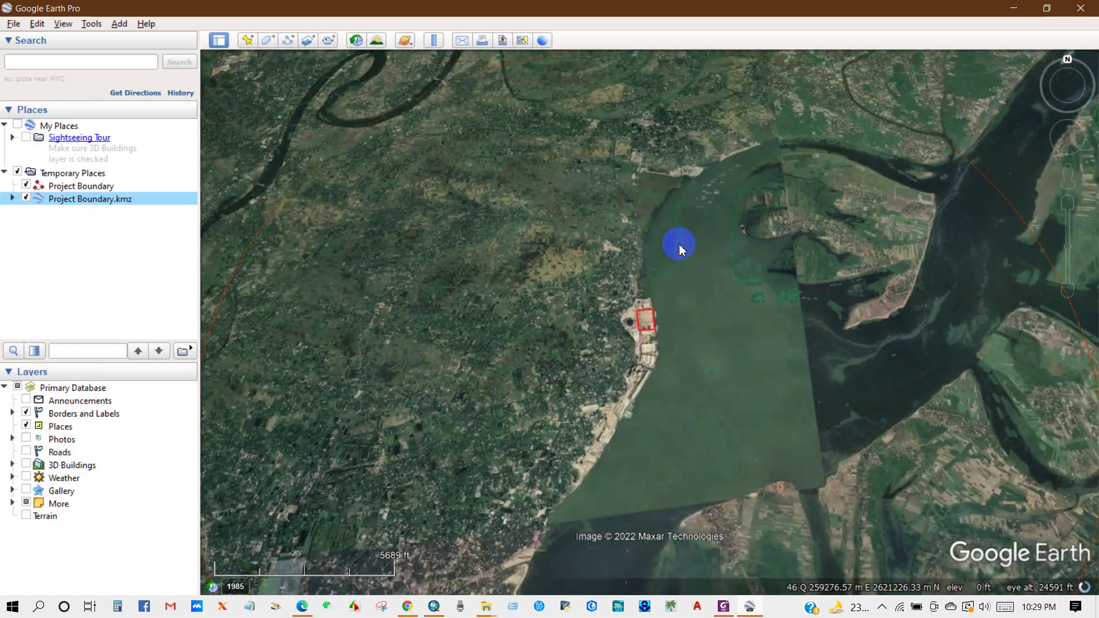
scroll(680, 249, "down", 3)
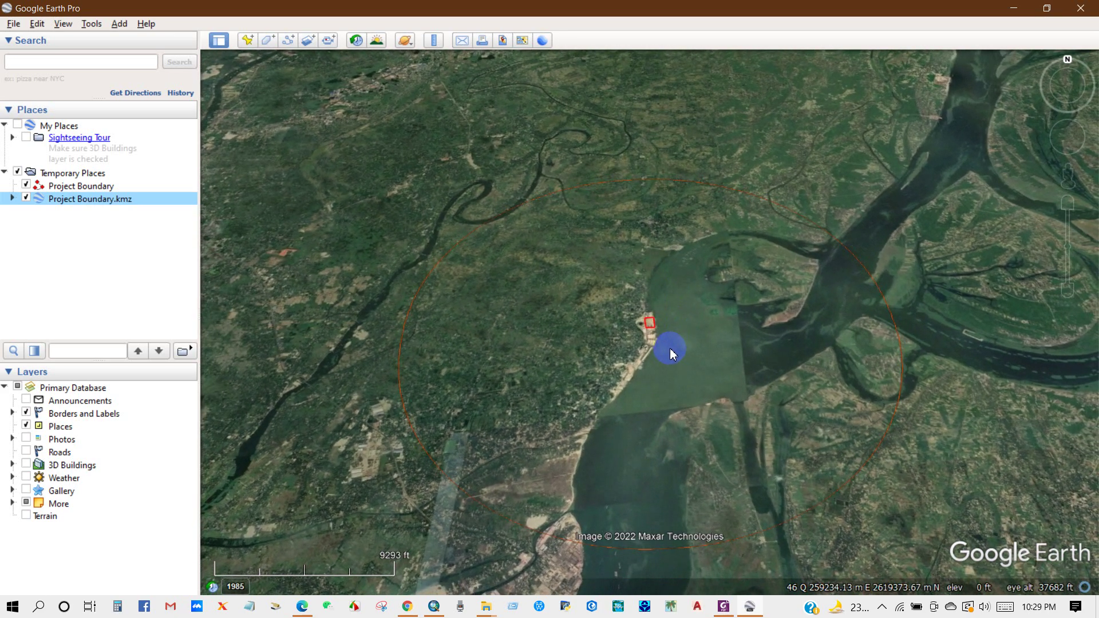
scroll(669, 353, "down", 3)
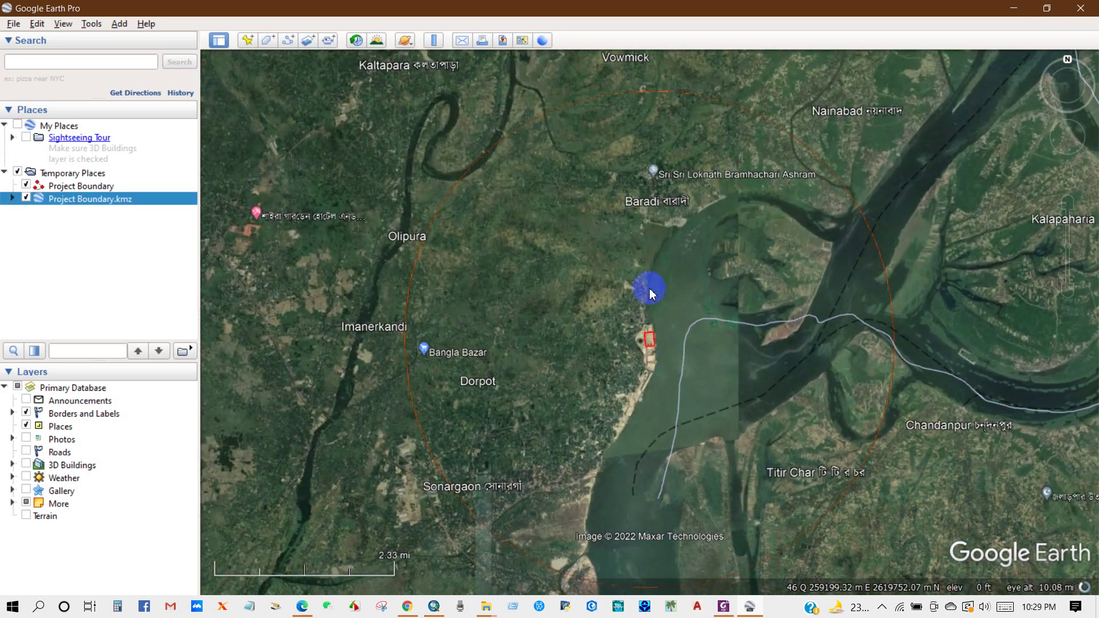
Return to the desktop and load the 2km KMZ file into Google Earth Pro
left_click(1012, 8)
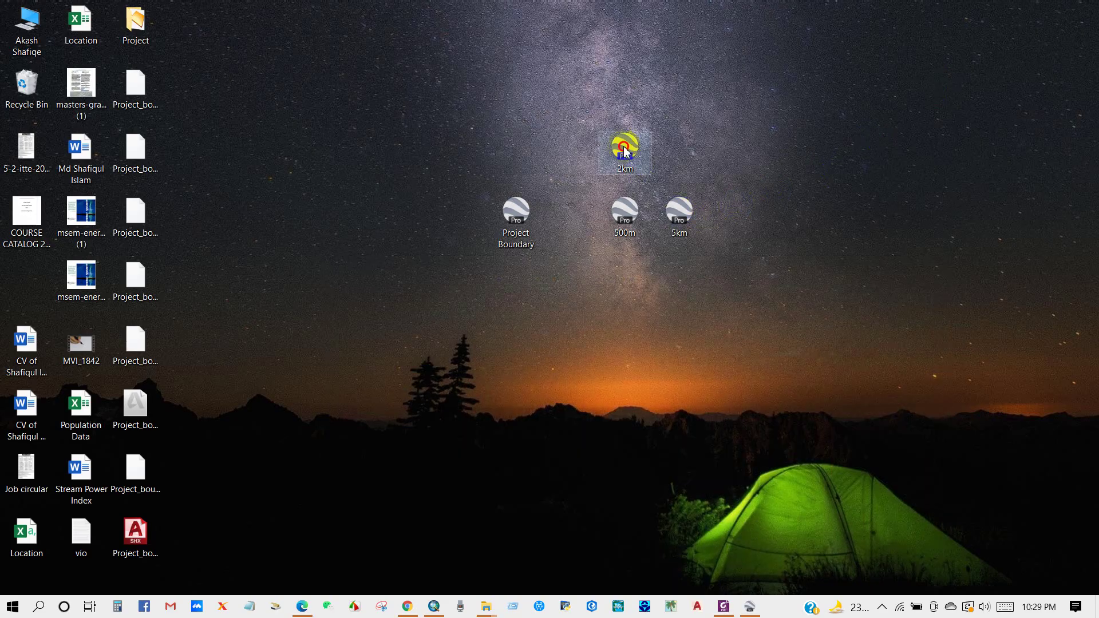
double_click(644, 181)
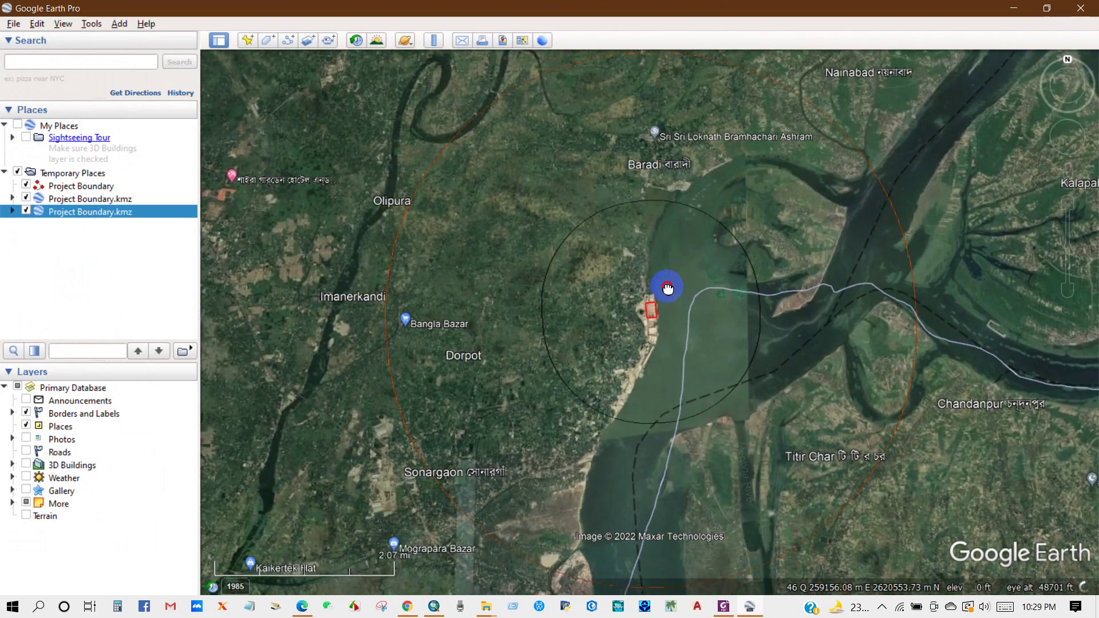
scroll(668, 287, "down", 3)
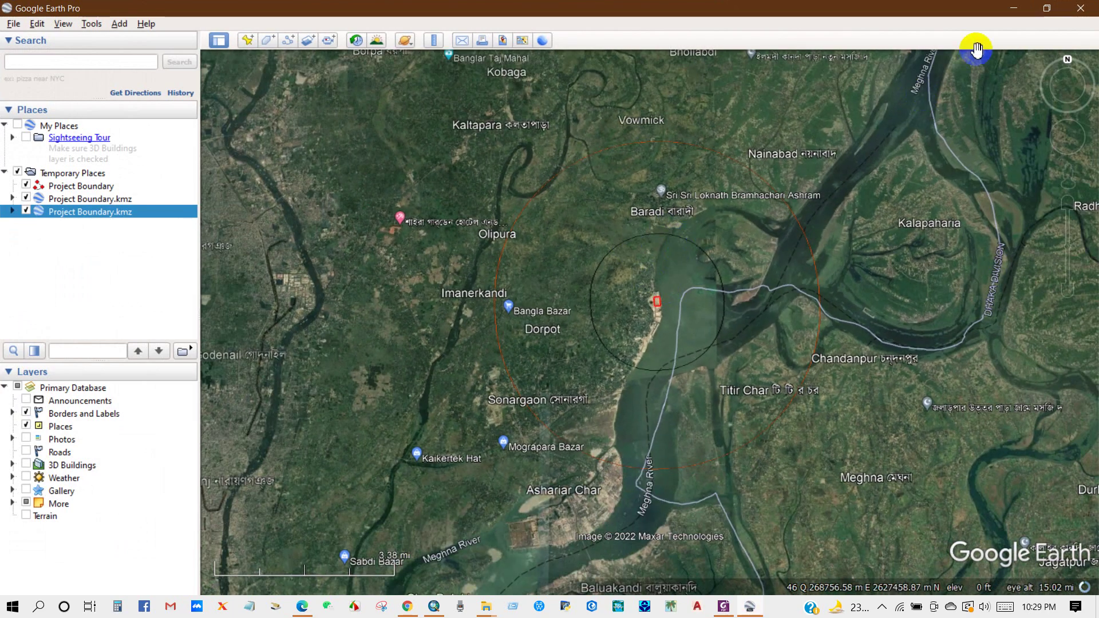
Return to the desktop and load the 500m KMZ file into Google Earth Pro
left_click(1009, 8)
left_click(626, 217)
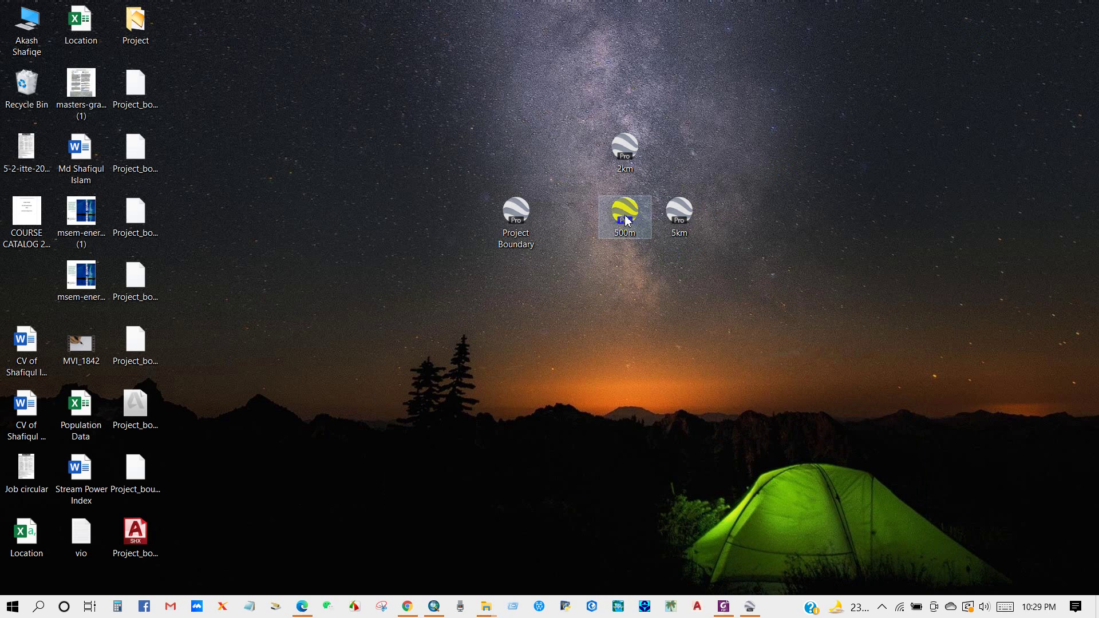
double_click(627, 219)
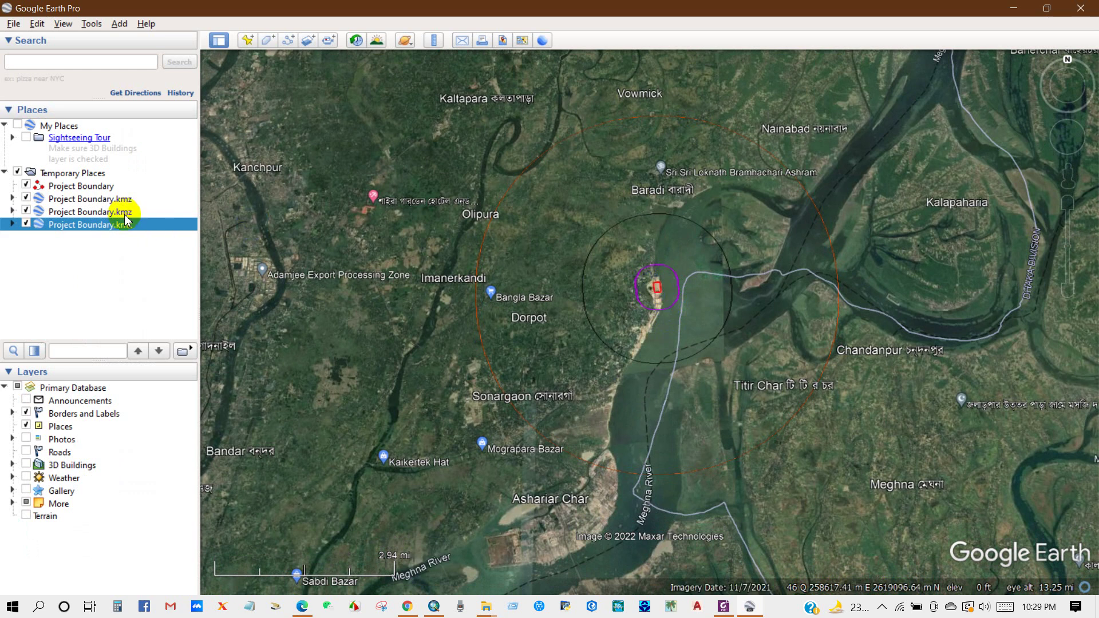
Set the line width of the orange 5 km buffer's _Polygons_ folder to 2.0
left_click(12, 198)
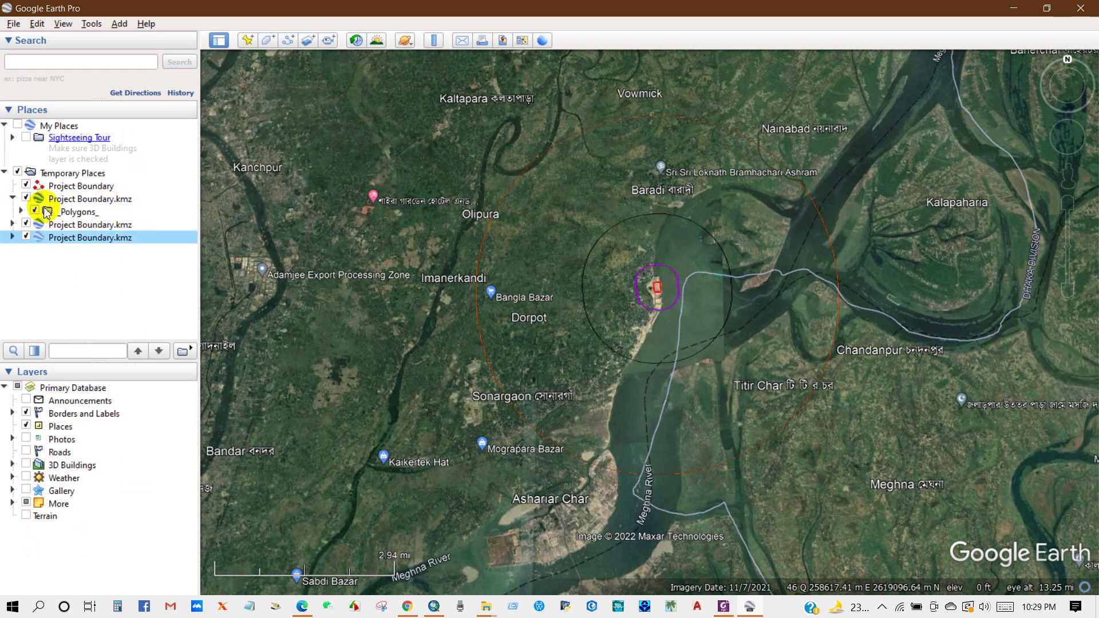
right_click(67, 212)
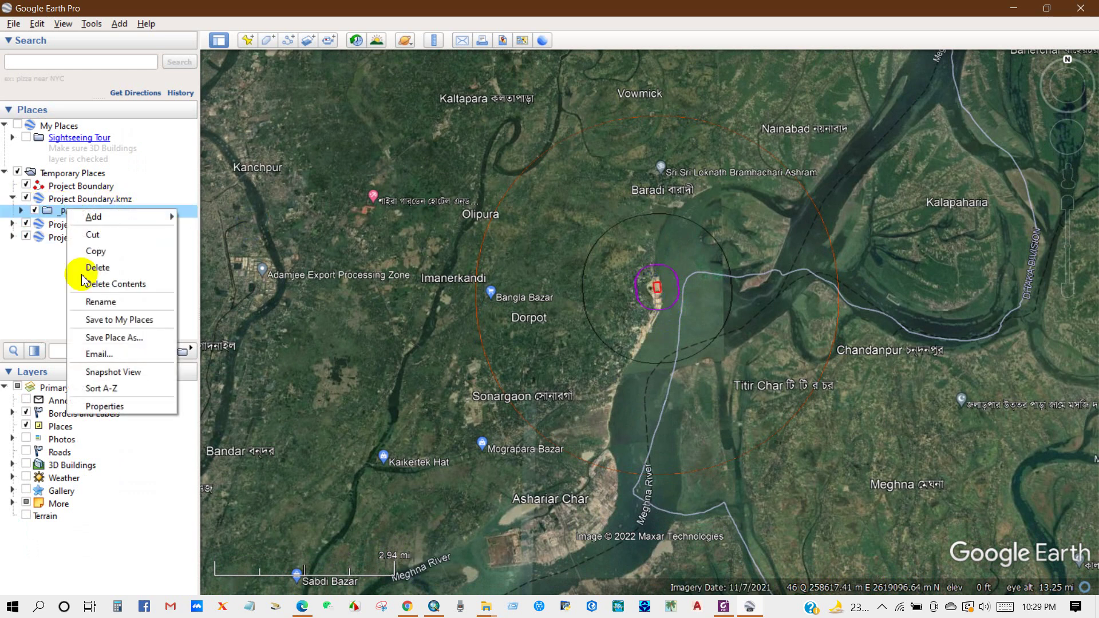
left_click(91, 405)
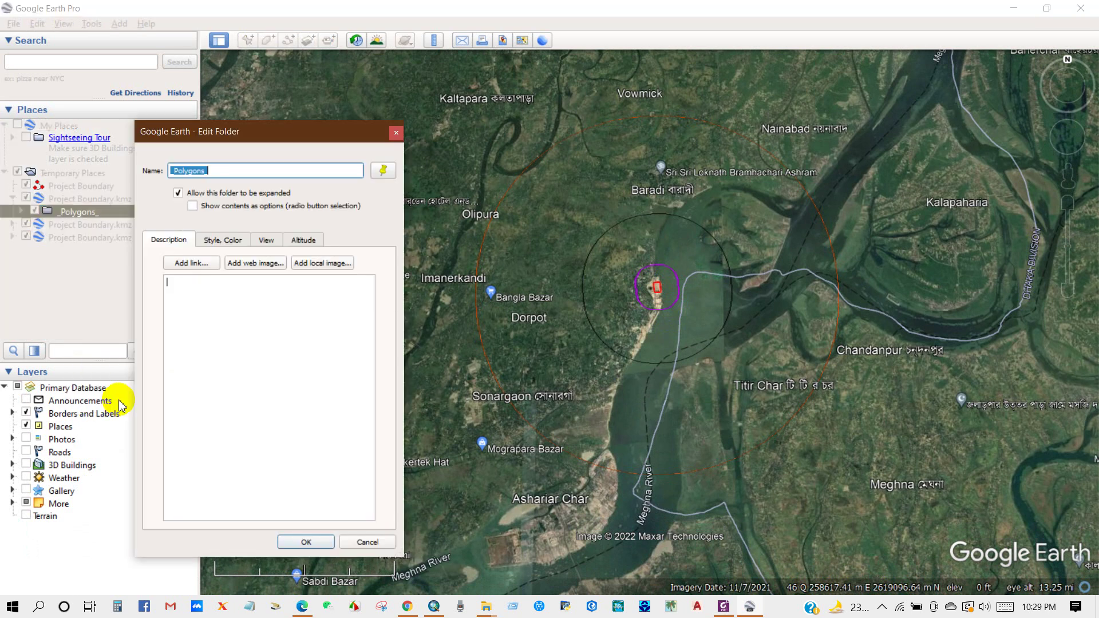
left_click(214, 245)
double_click(246, 287)
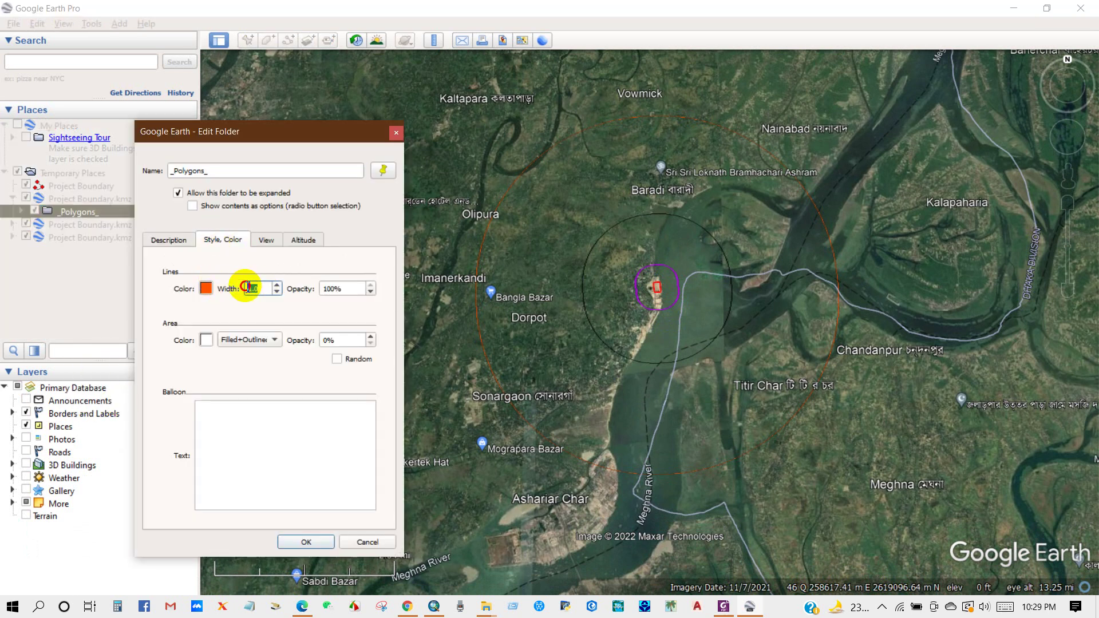
type("2")
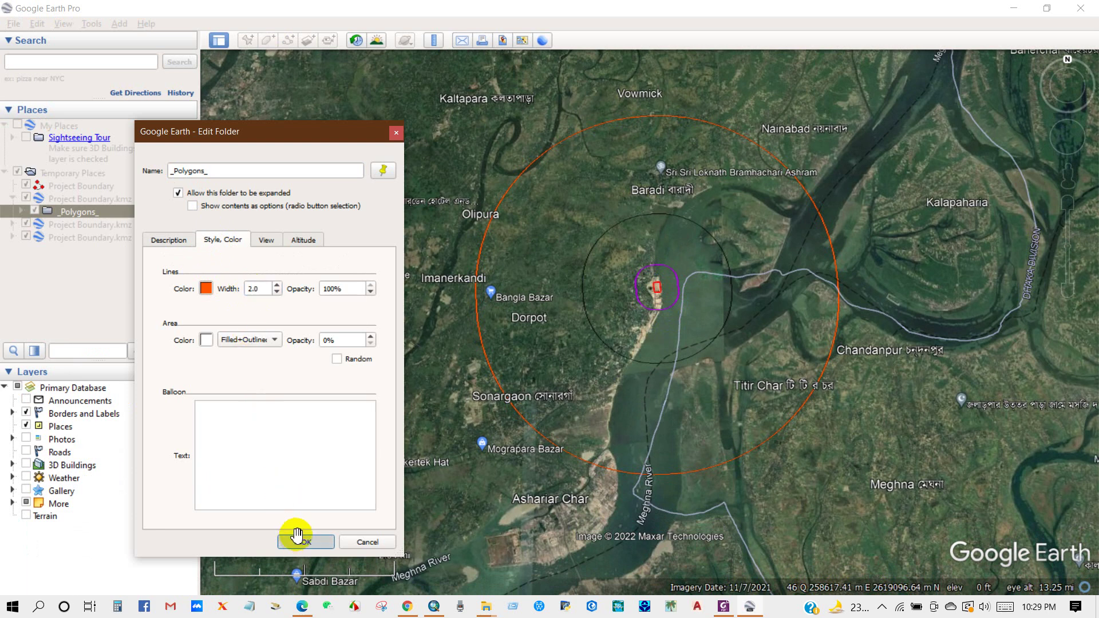
left_click(295, 541)
Increase the line width of the black 2 km buffer's _Polygons_ folder
left_click(13, 225)
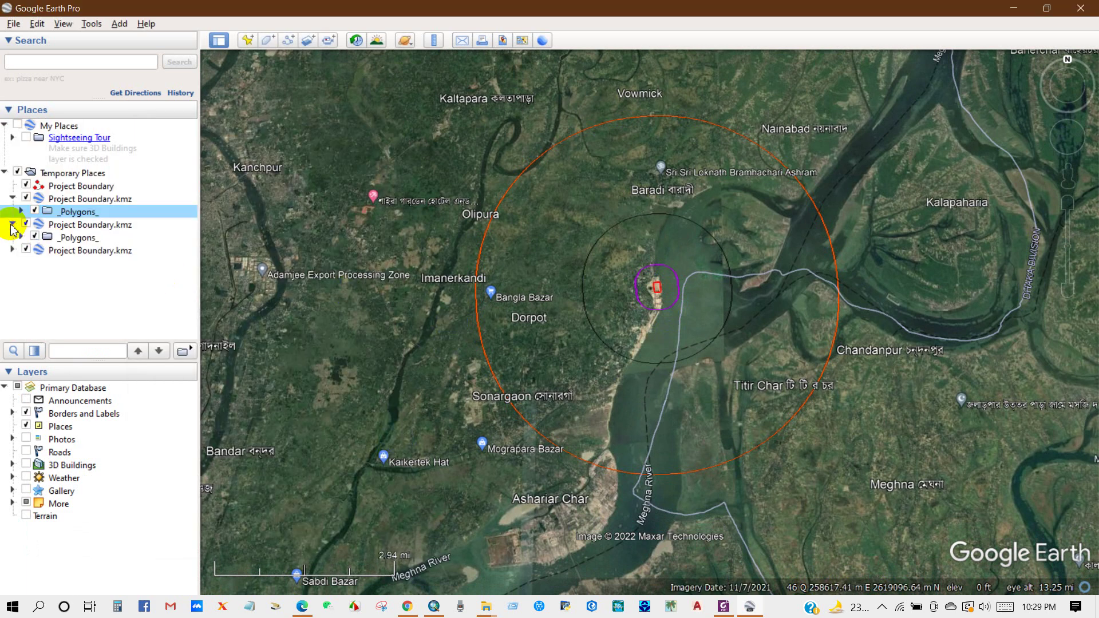
right_click(73, 237)
left_click(107, 435)
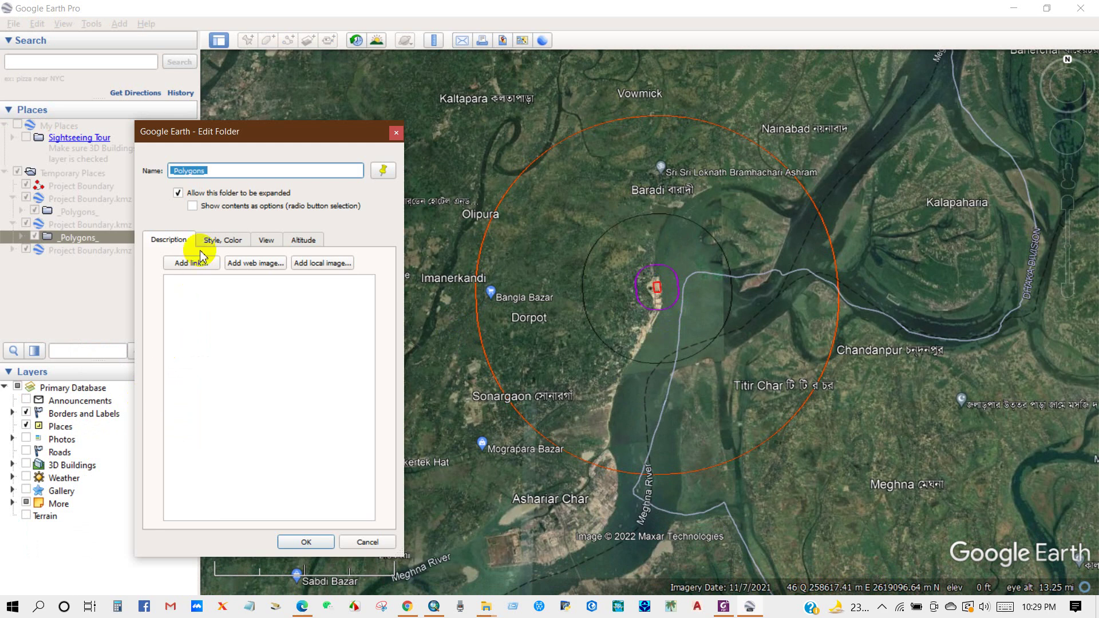
left_click(209, 241)
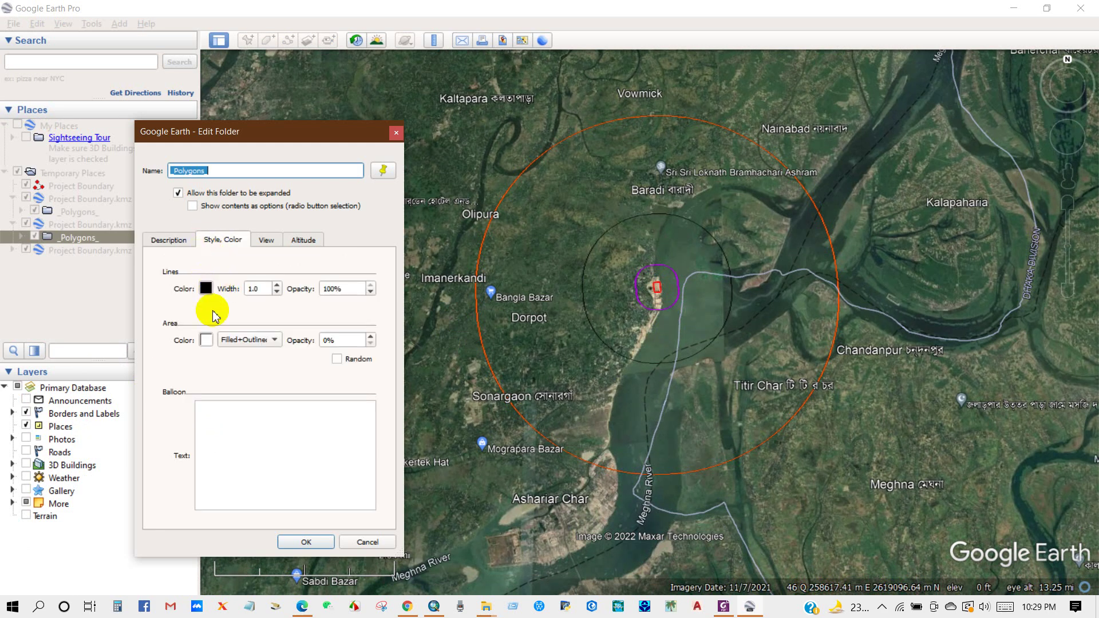
left_click(277, 284)
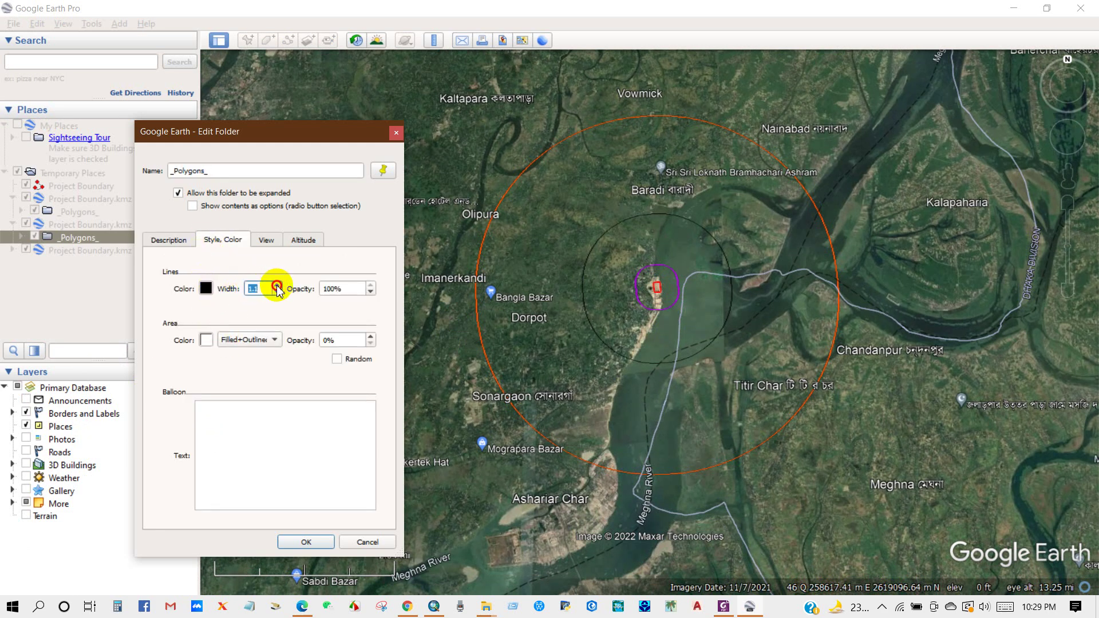
left_click(284, 541)
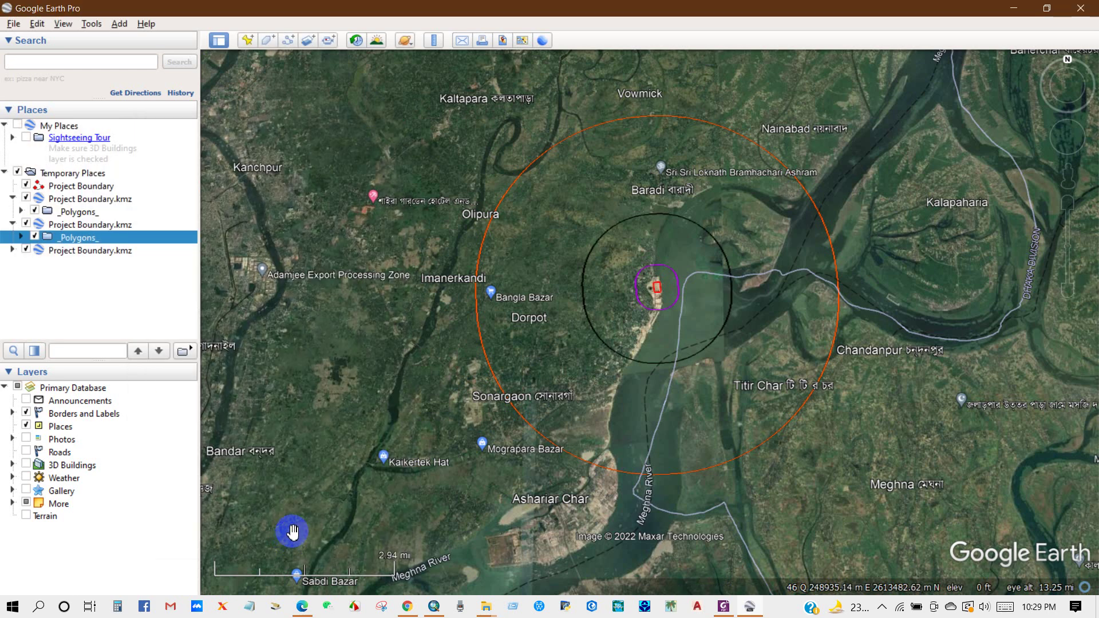
Set the line width of the purple 500 m buffer's _Polygons_ folder to 3
left_click(12, 250)
right_click(77, 267)
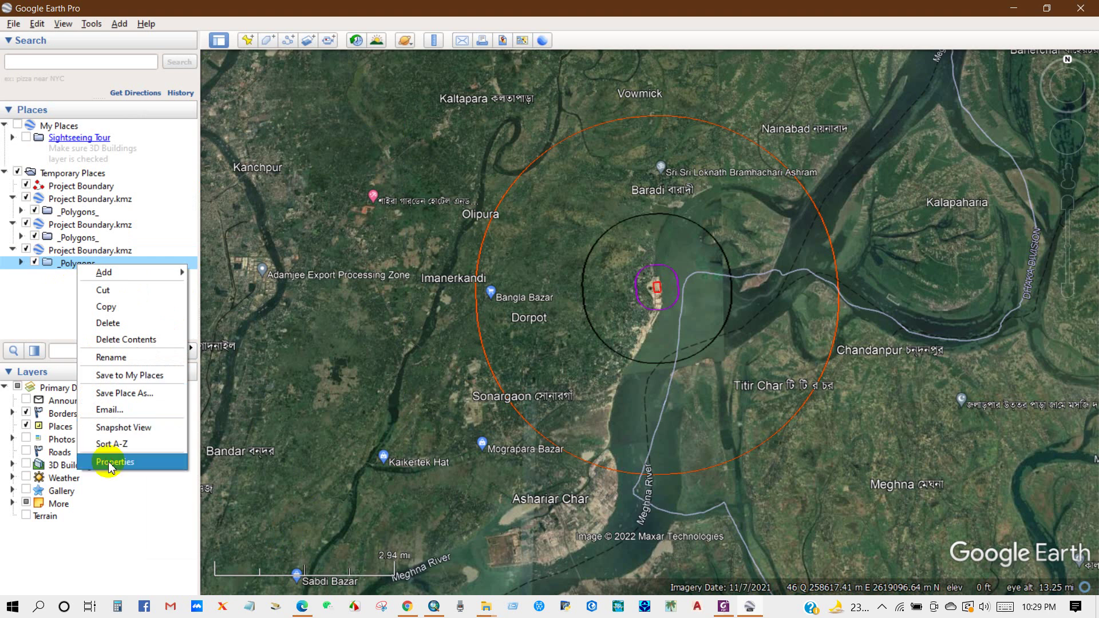
left_click(109, 460)
left_click(217, 244)
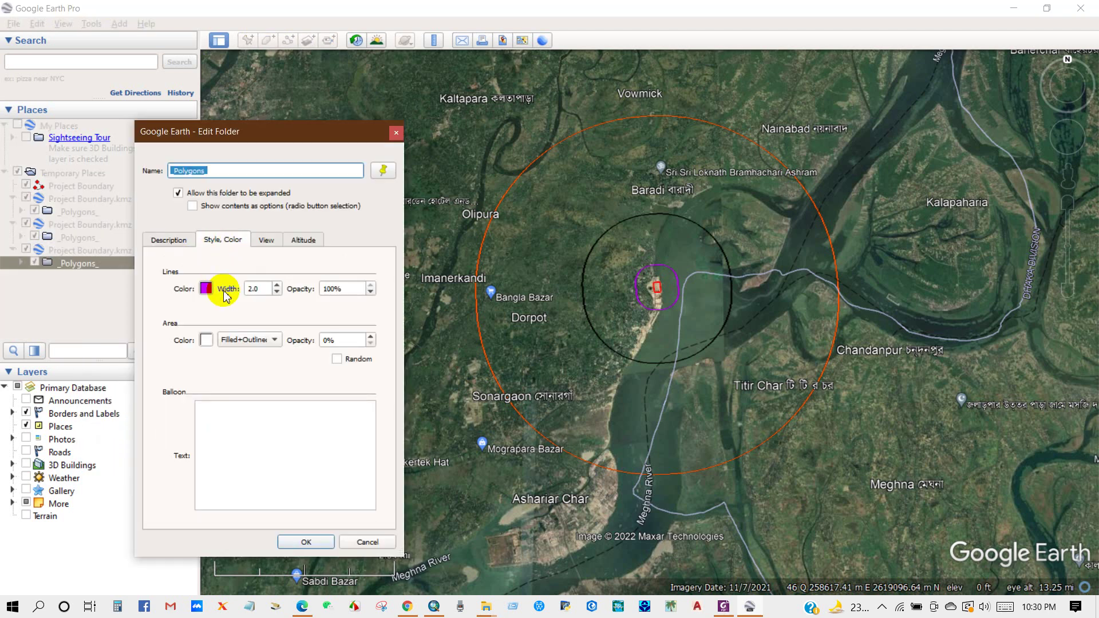
left_click_drag(265, 286, 235, 284)
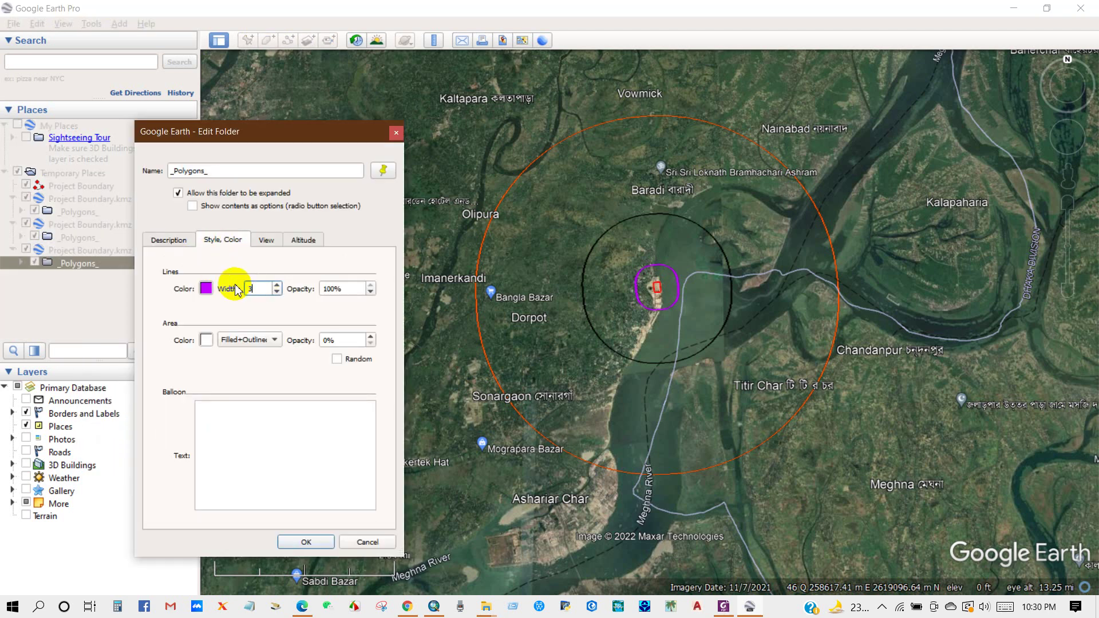
left_click(286, 541)
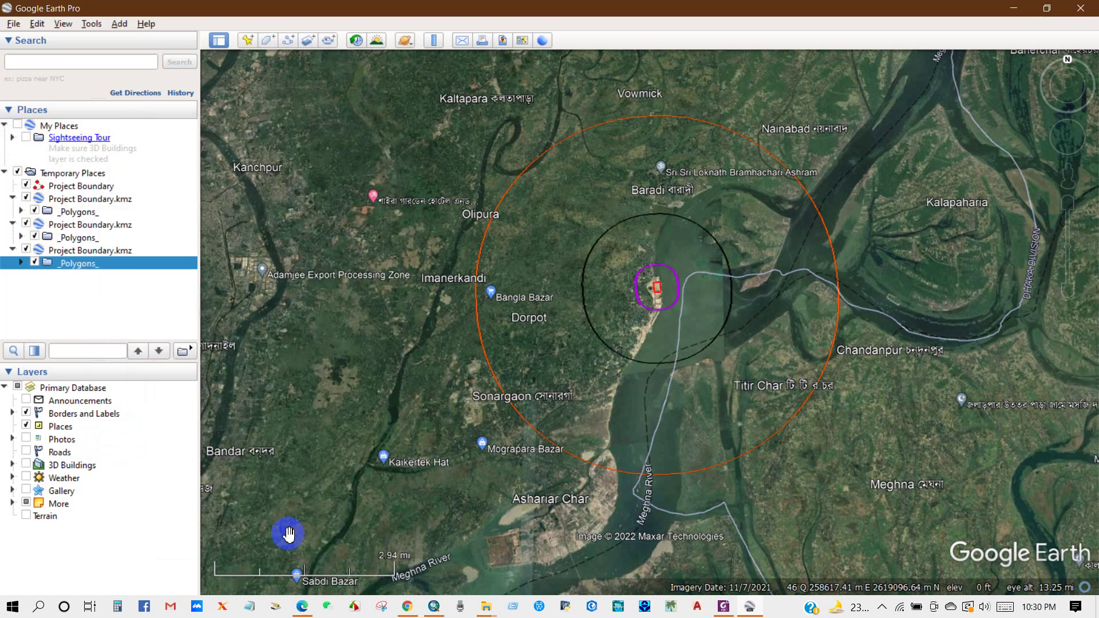
Turn off the Places and Borders and Labels layers of the Primary Database
left_click_drag(565, 357, 532, 381)
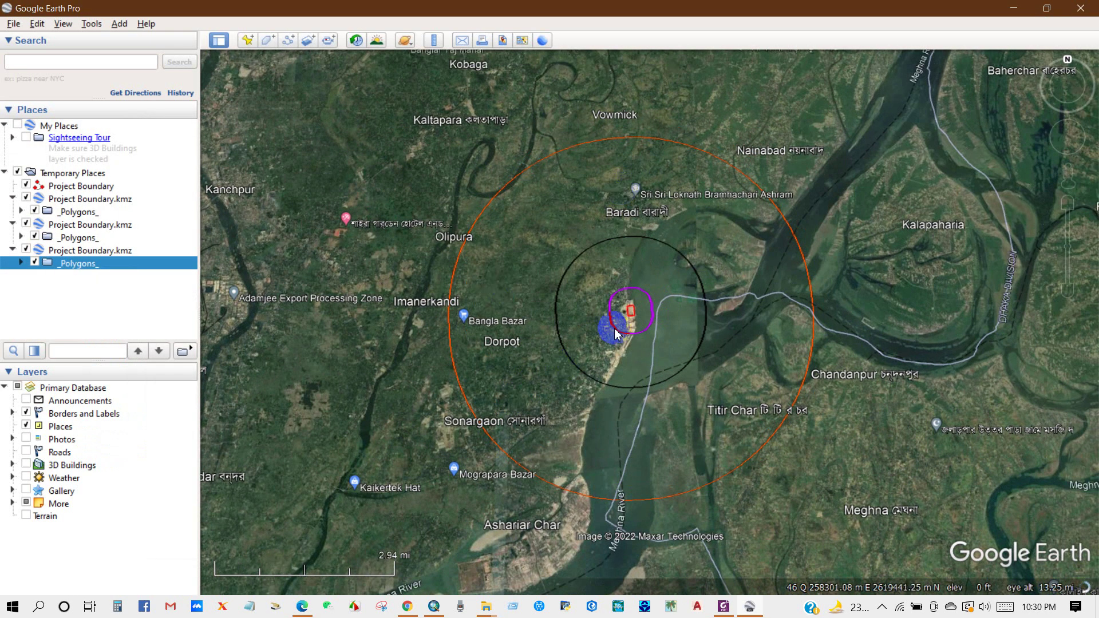
left_click(26, 465)
left_click(26, 426)
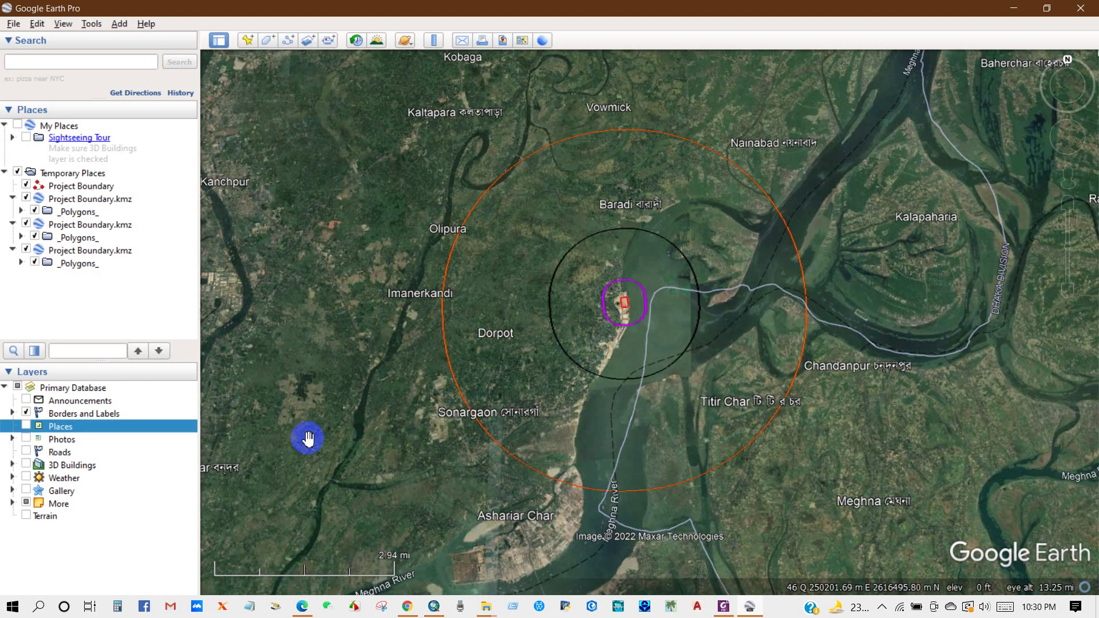
left_click(50, 402)
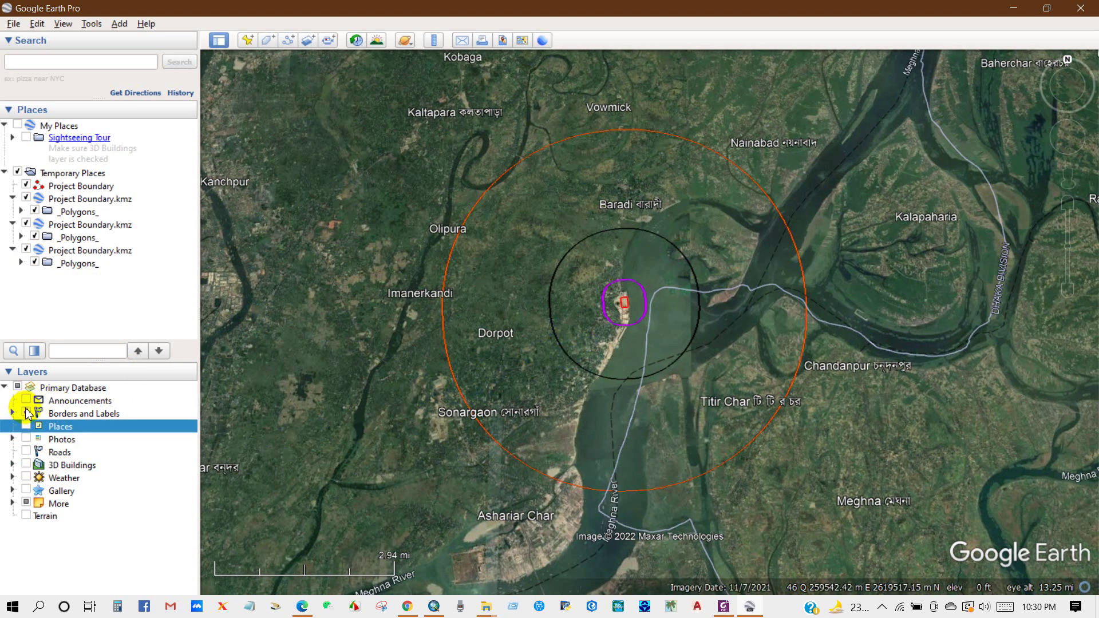
left_click(25, 413)
left_click_drag(544, 368, 527, 379)
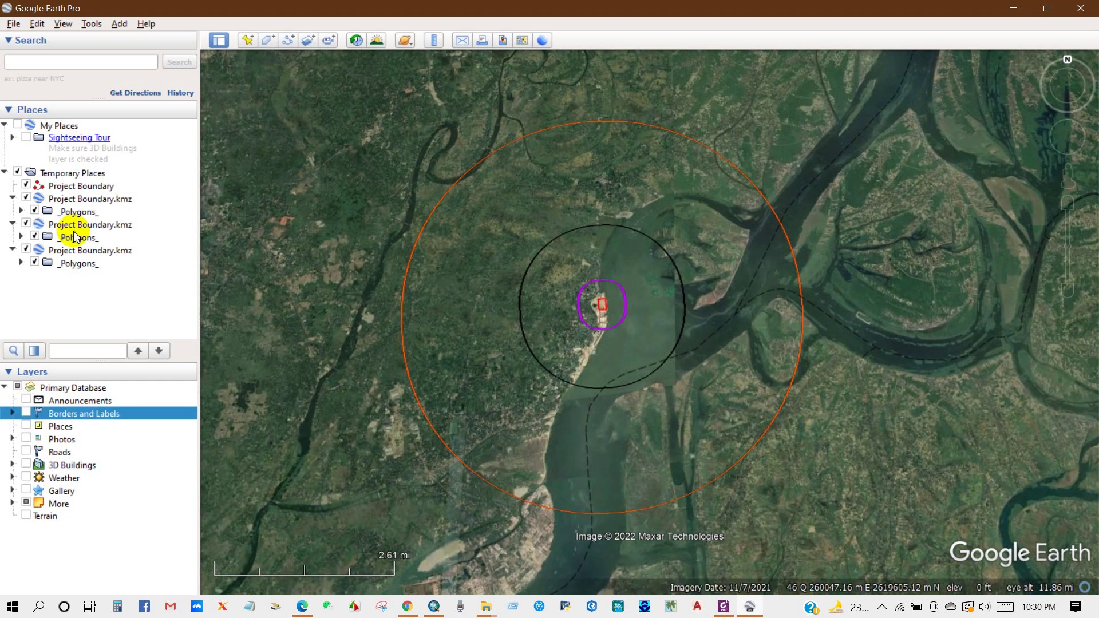
Move the three _Polygons_ folders out of their Project Boundary.kmz entries, directly into Temporary Places below Project Boundary
right_click(70, 215)
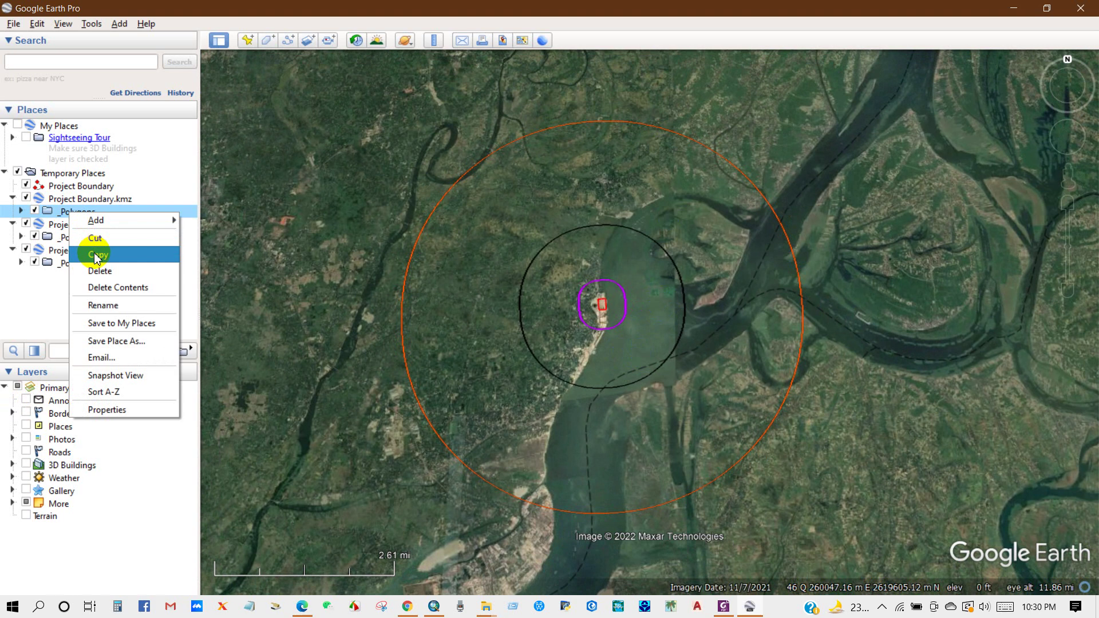
left_click(63, 214)
left_click_drag(68, 215, 77, 195)
left_click_drag(75, 241, 76, 211)
left_click_drag(71, 265, 73, 225)
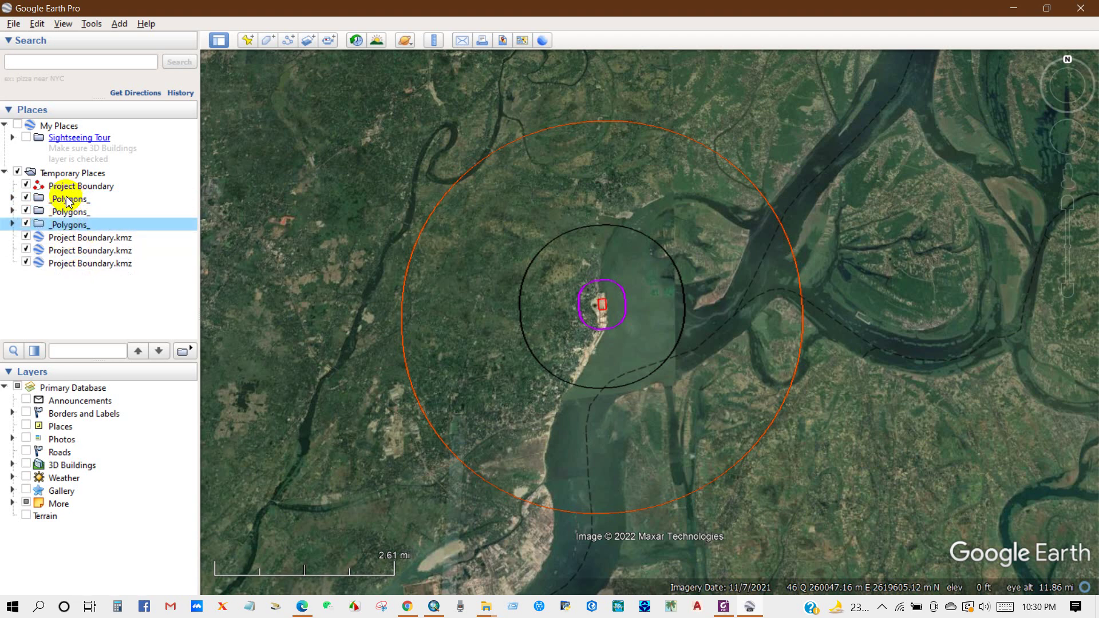
Look over the buffer rings around the project boundary in Google Earth Pro, and switch to ArcMap to view the same rings
left_click_drag(523, 315, 498, 329)
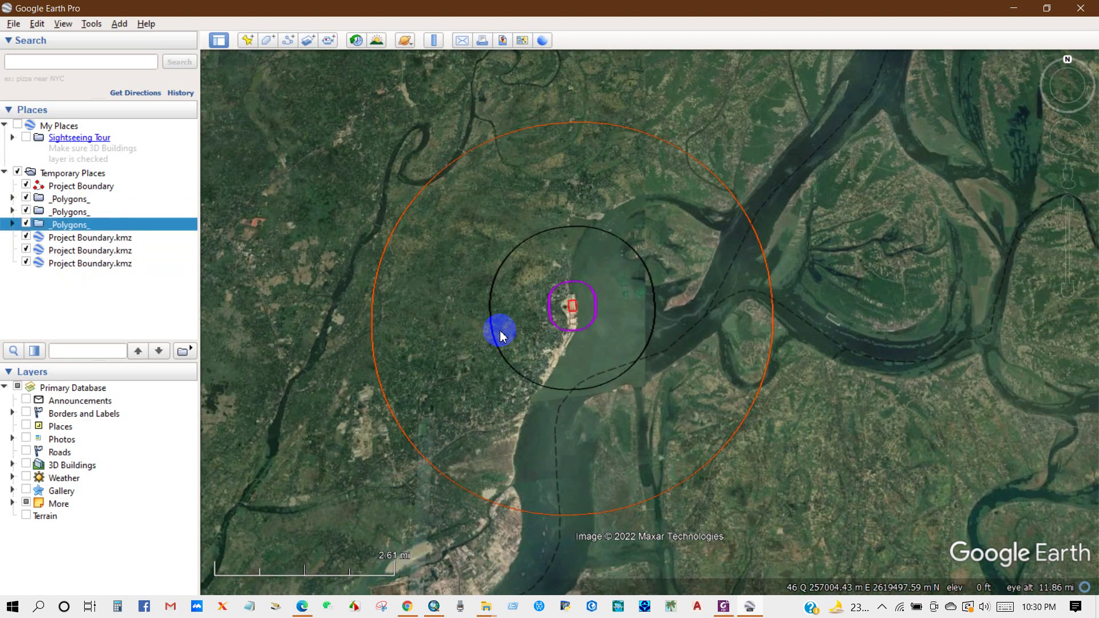
left_click_drag(480, 284, 68, 191)
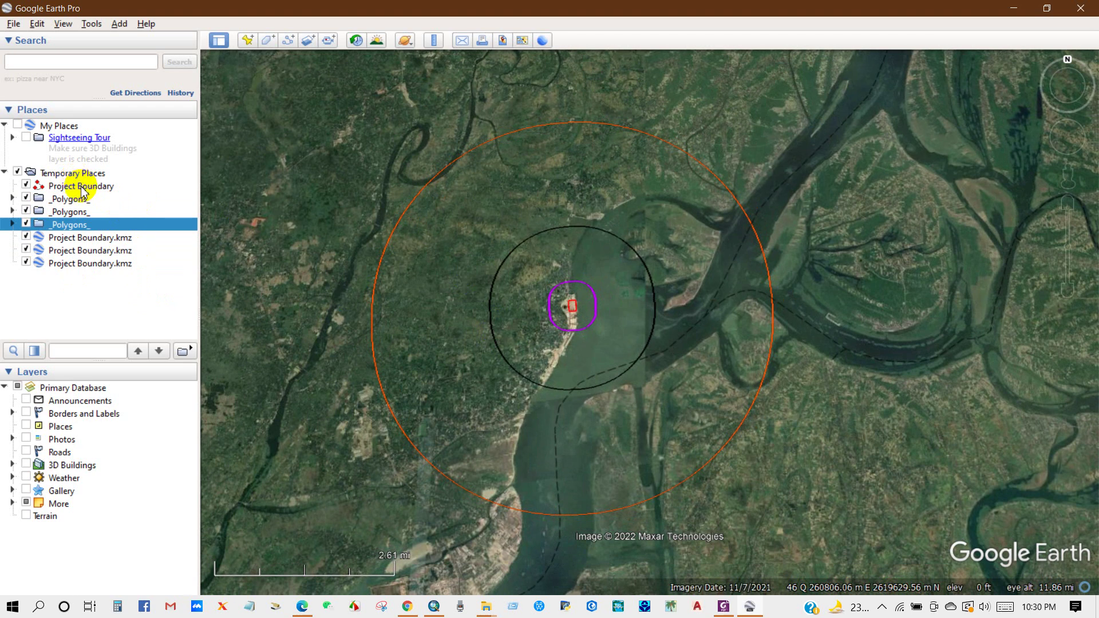
left_click_drag(466, 368, 484, 380)
left_click_drag(590, 321, 589, 322)
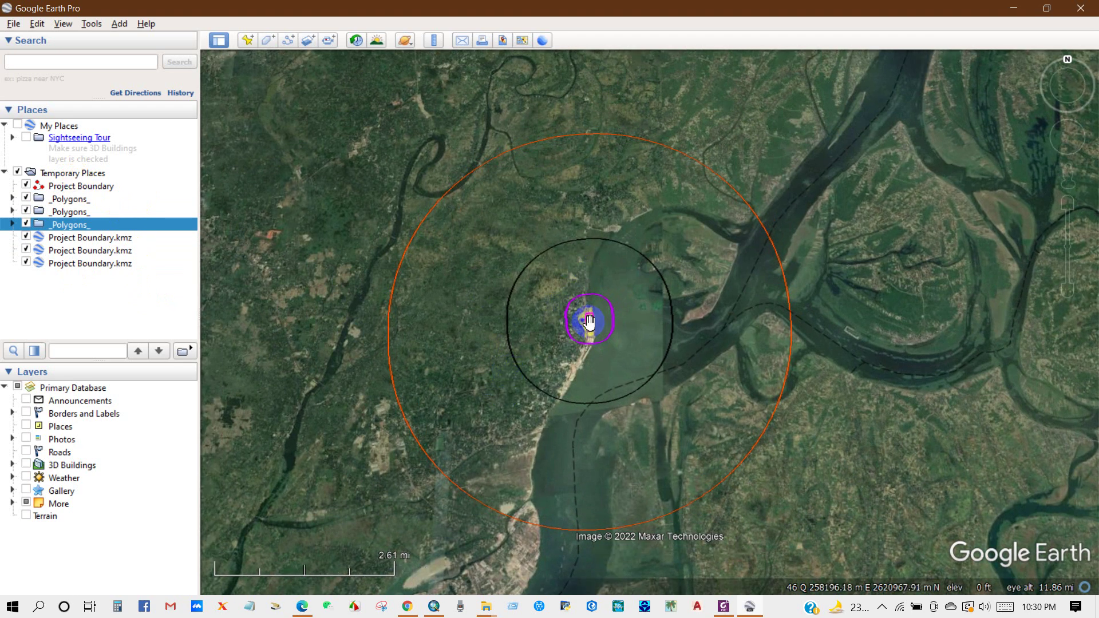
left_click(434, 606)
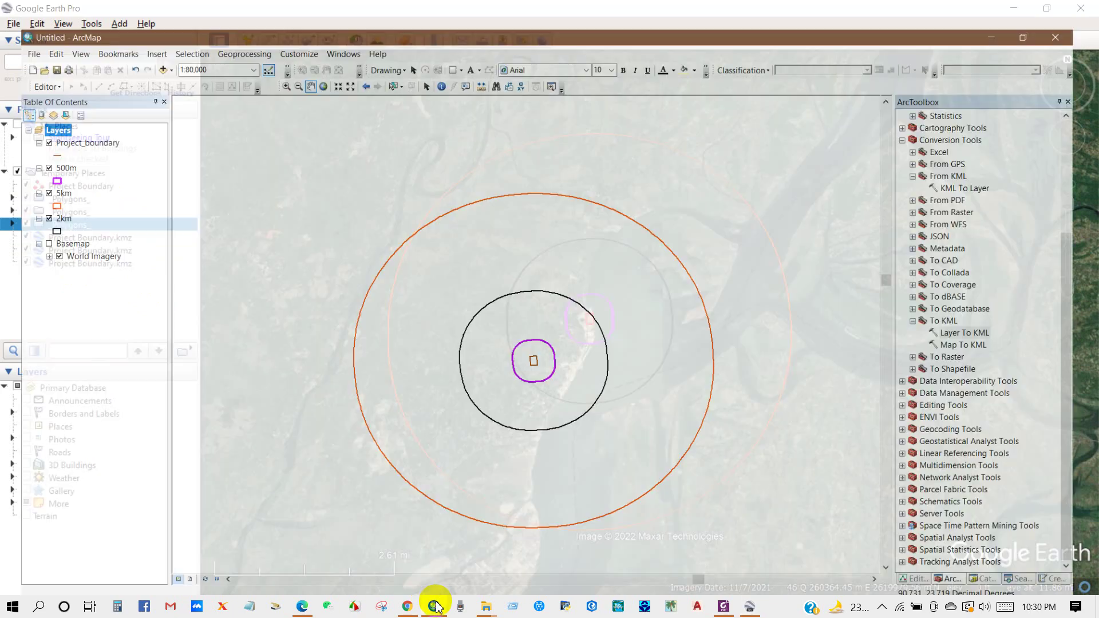
left_click_drag(497, 467, 488, 447)
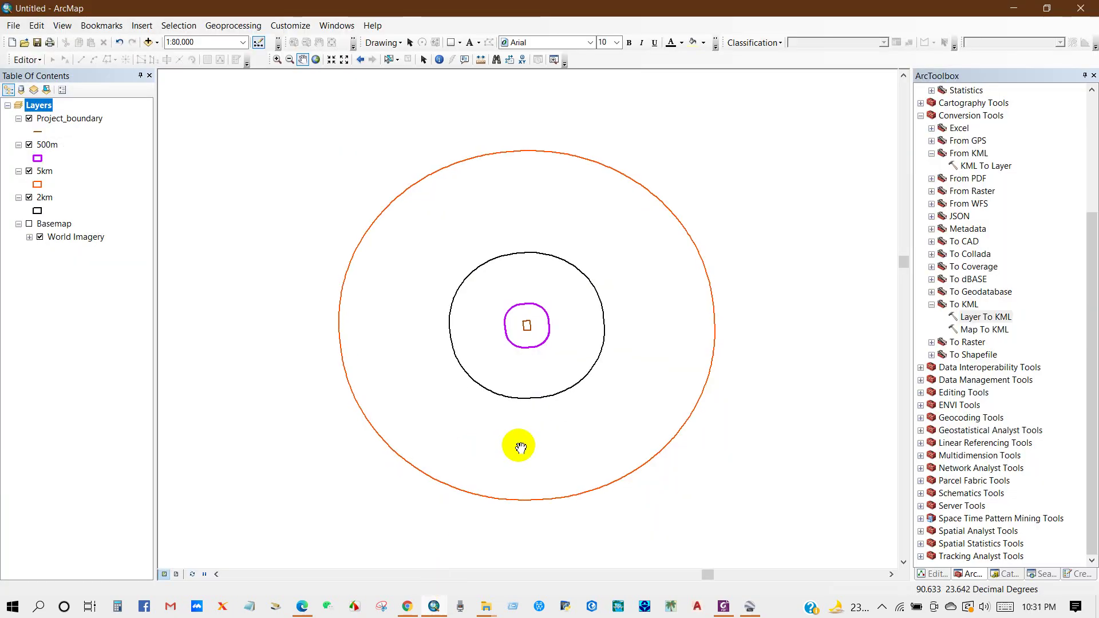